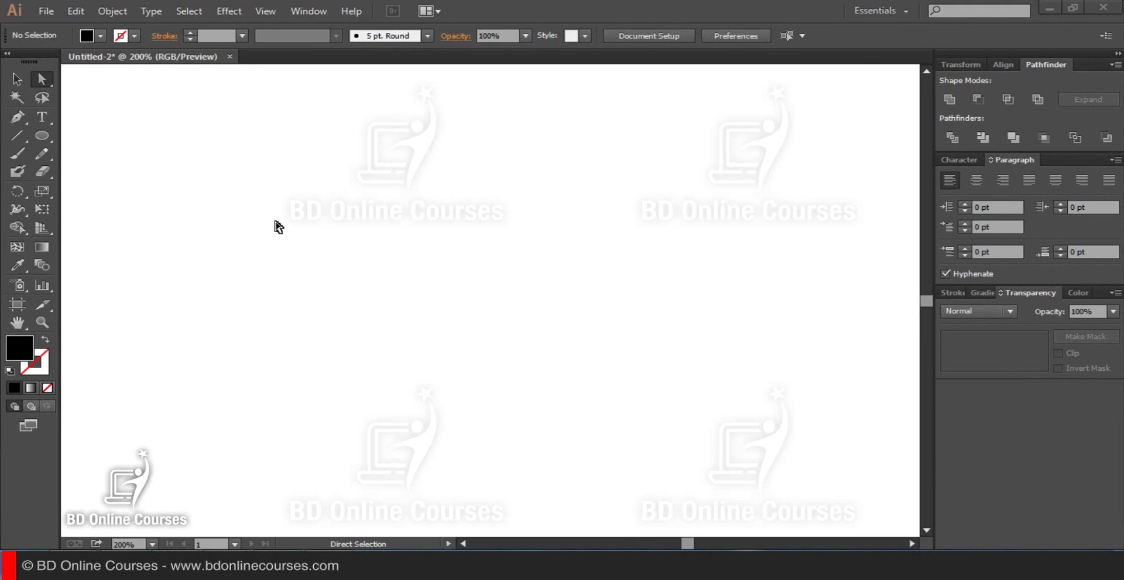
Draw a black-filled circle about 1.74 in wide near the artboard centre.
click(45, 136)
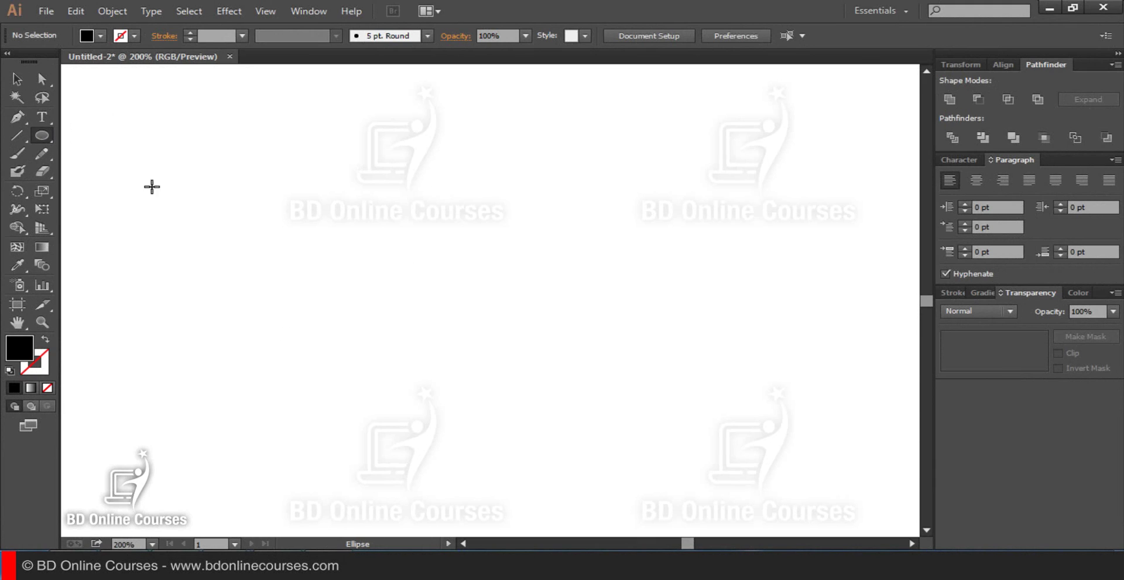
drag(379, 229, 535, 388)
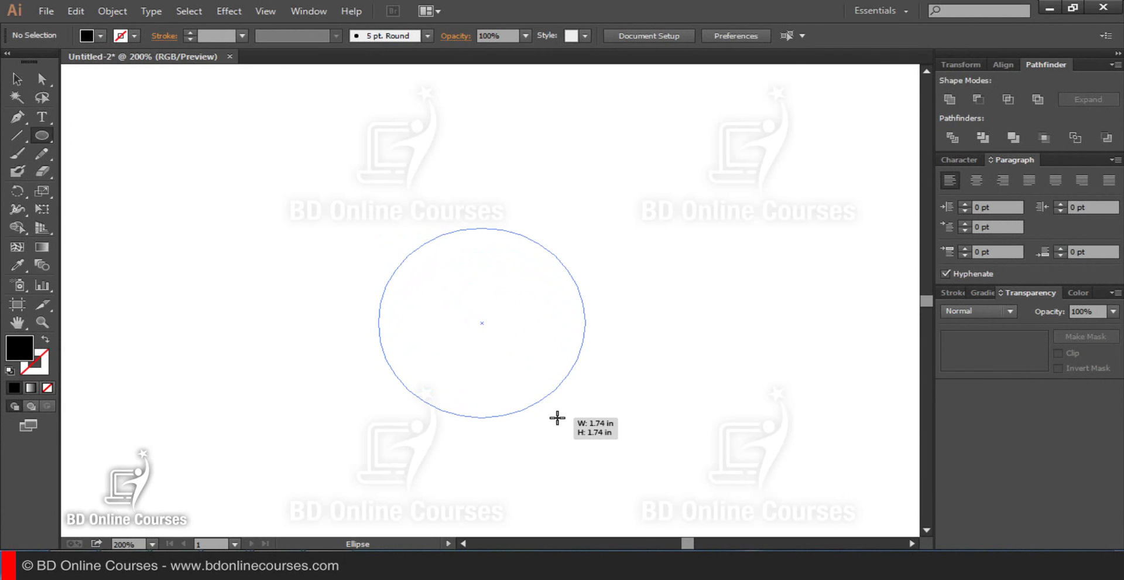
drag(535, 388, 545, 392)
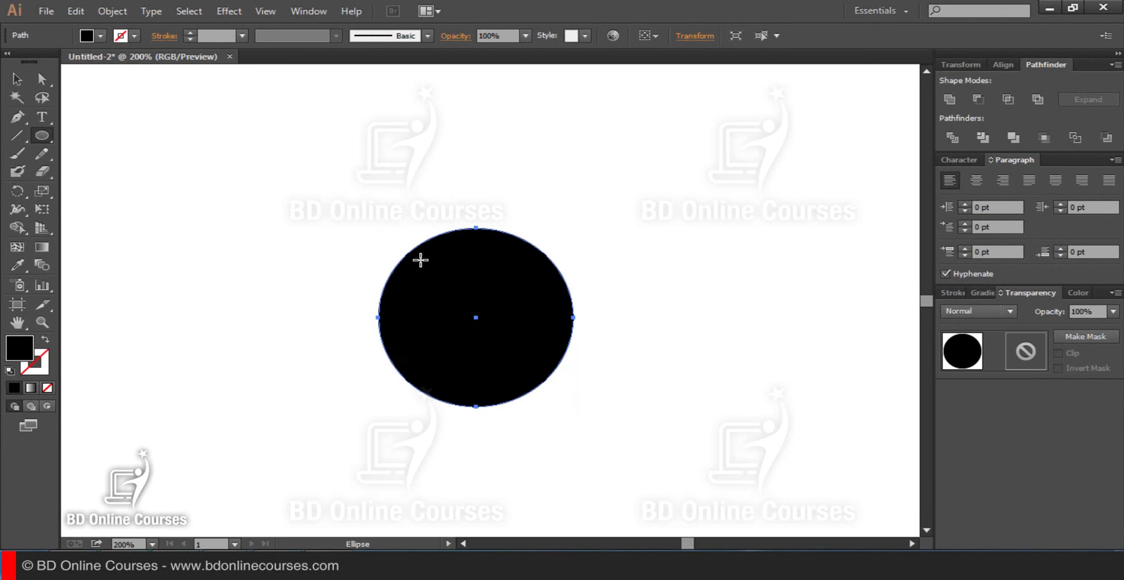
Make the circle an unfilled black outline, nudge it left and shrink it to about 1.6 in.
click(45, 340)
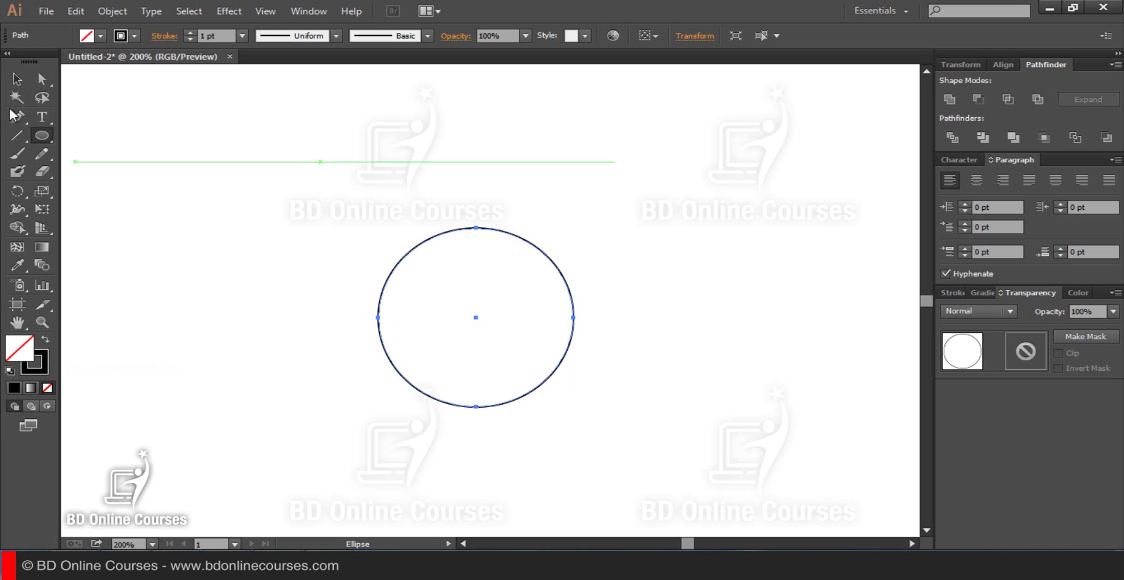
click(19, 81)
mouse_move(476, 317)
mouse_down()
mouse_move(614, 292)
mouse_move(469, 303)
mouse_up()
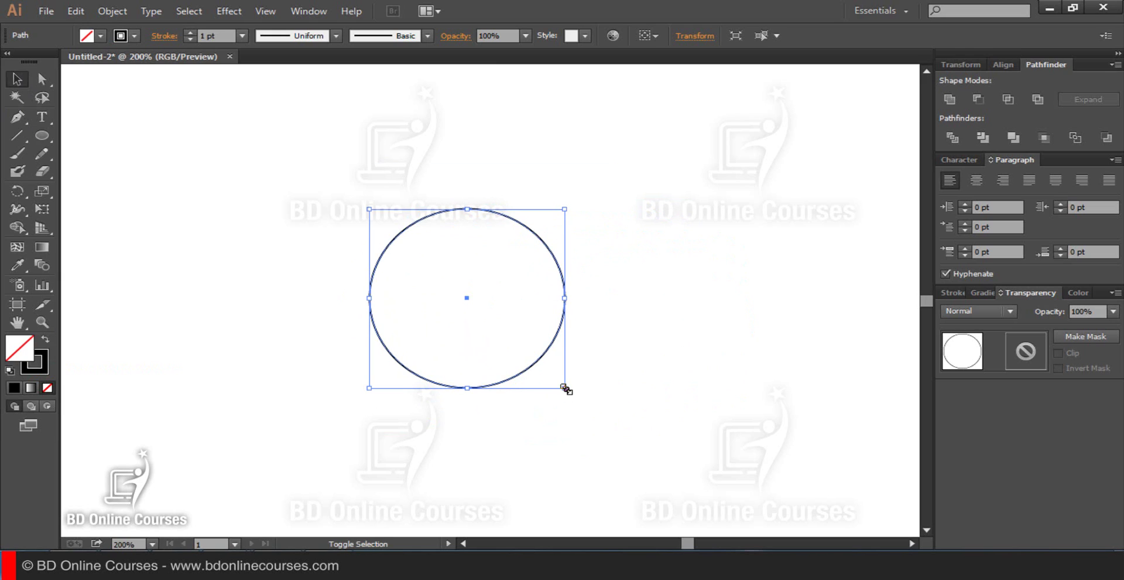
drag(566, 388, 565, 389)
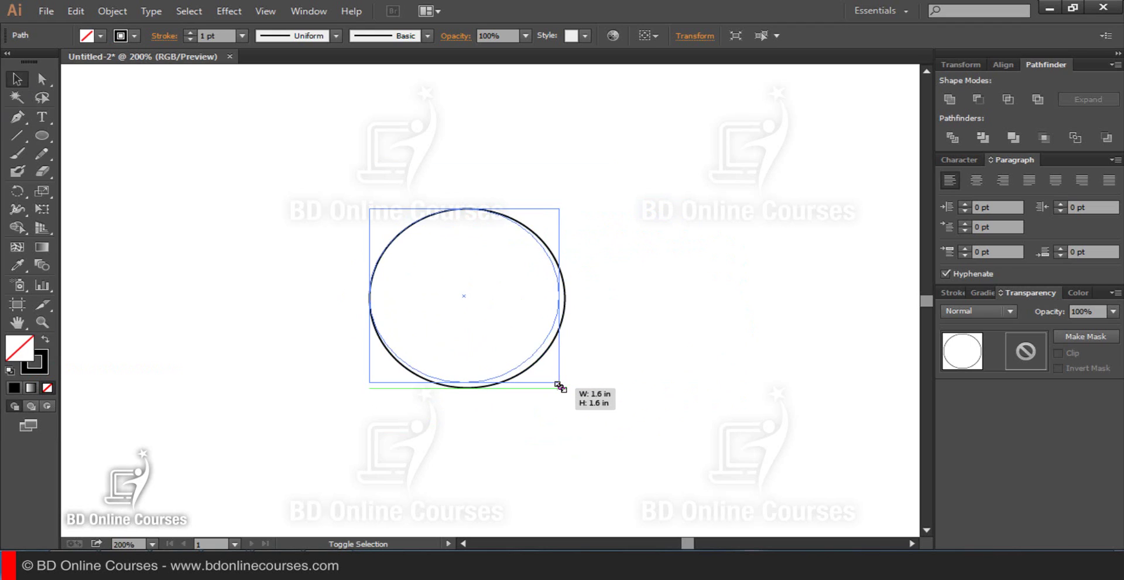
drag(564, 388, 562, 386)
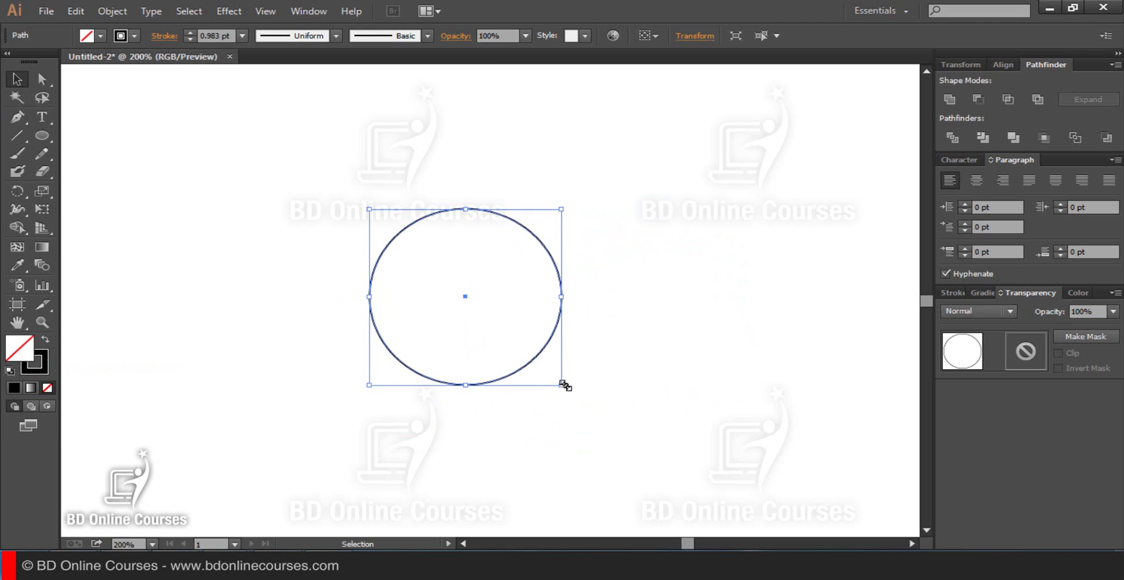
key(a)
click(609, 251)
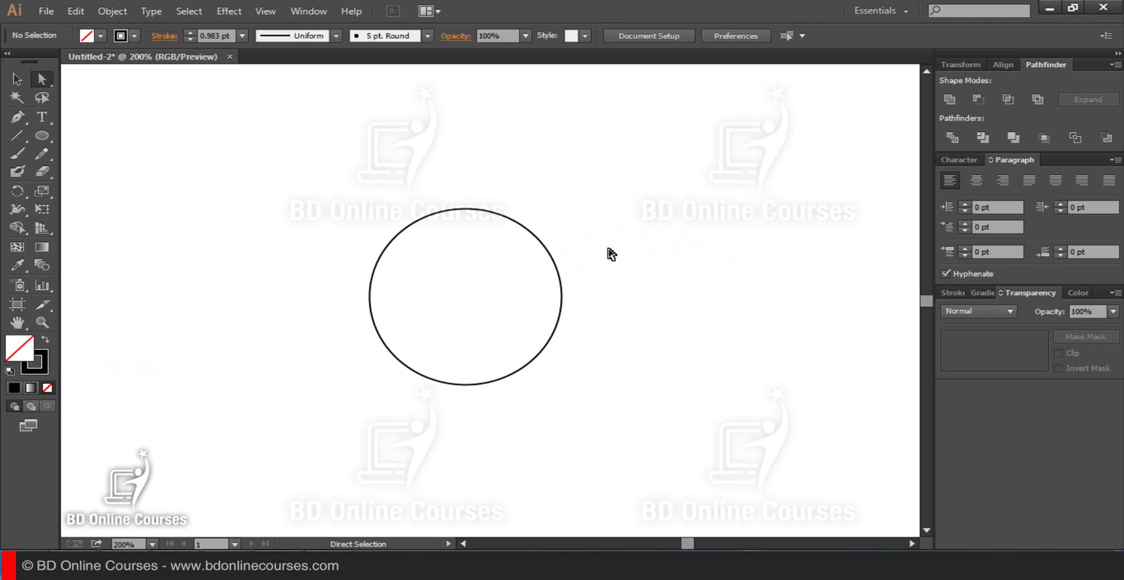
key(ctrl+equal)
Draw a short vertical line rising straight up from the circle's top anchor.
drag(466, 286, 437, 326)
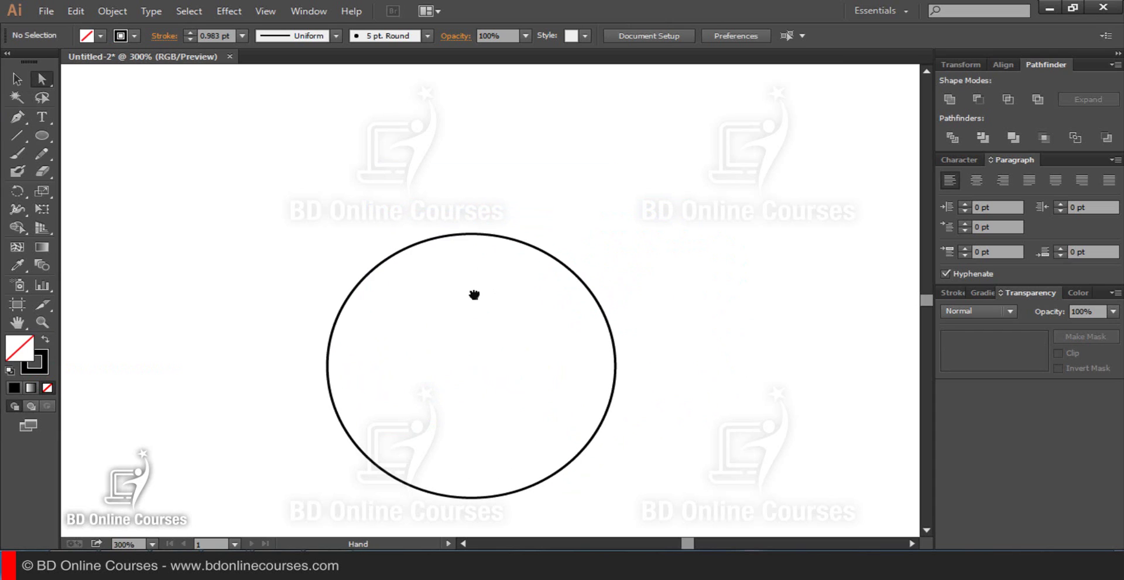
click(18, 117)
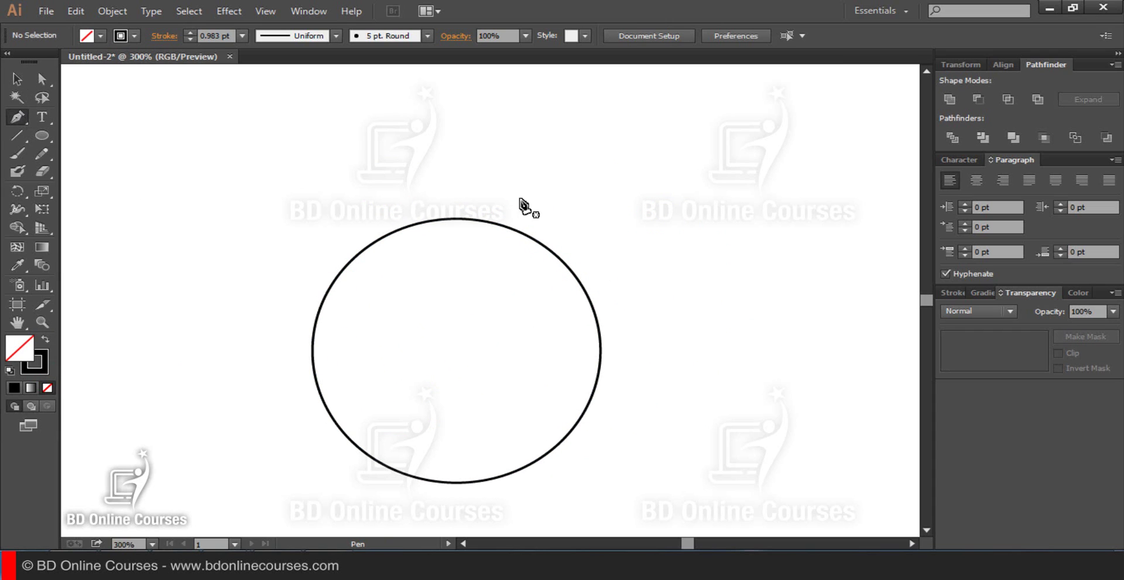
click(459, 202)
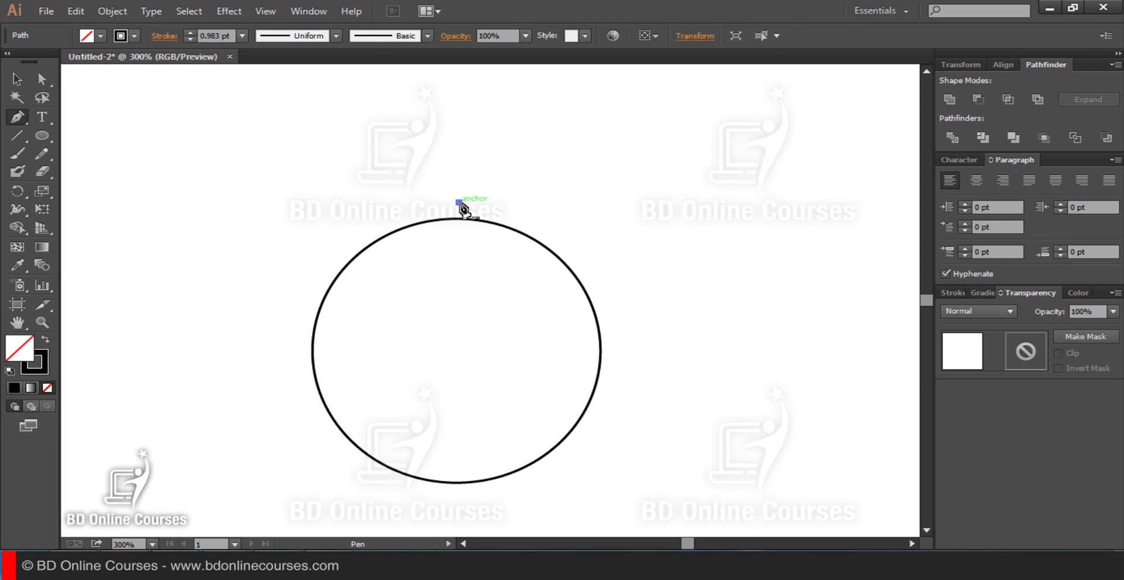
click(459, 148)
ctrl+click(515, 171)
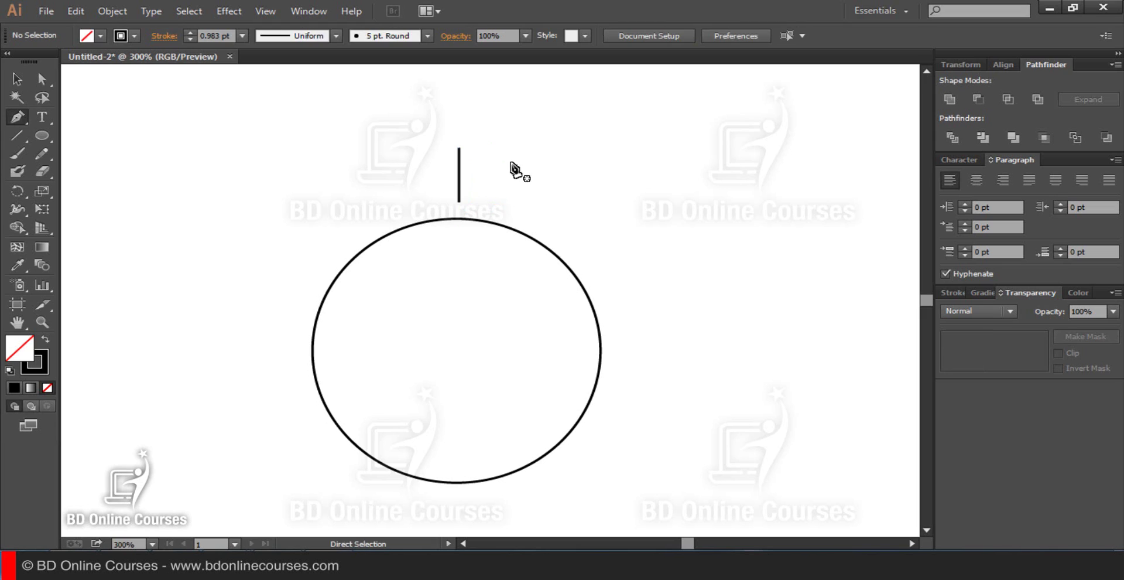
key(a)
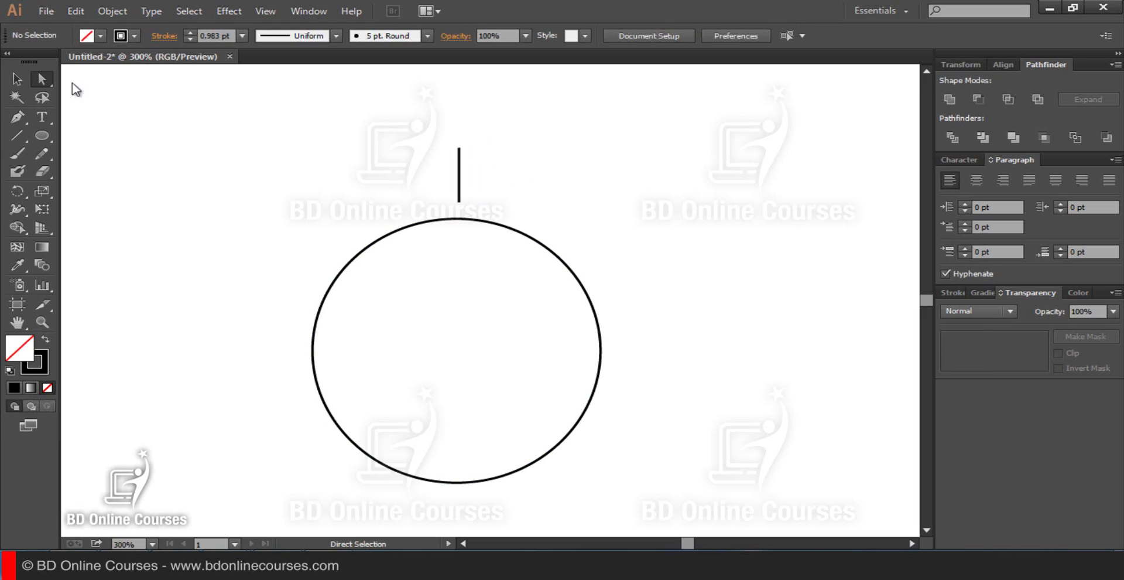
click(16, 79)
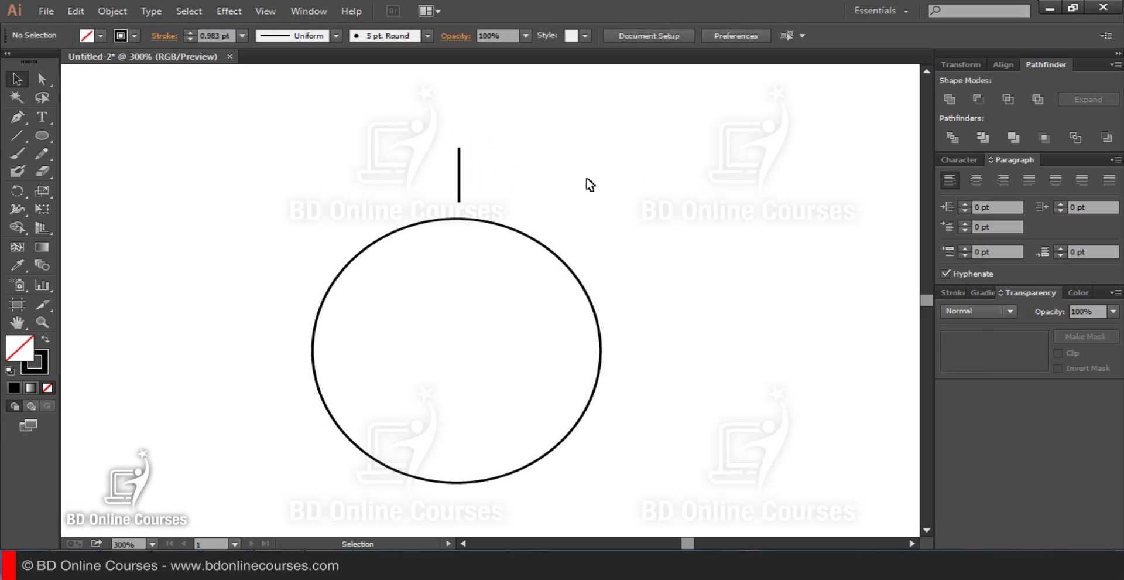
drag(498, 263, 489, 244)
Make a 180° rotated copy of the circle and line, then realign the duplicate circle with the original.
drag(538, 116, 373, 251)
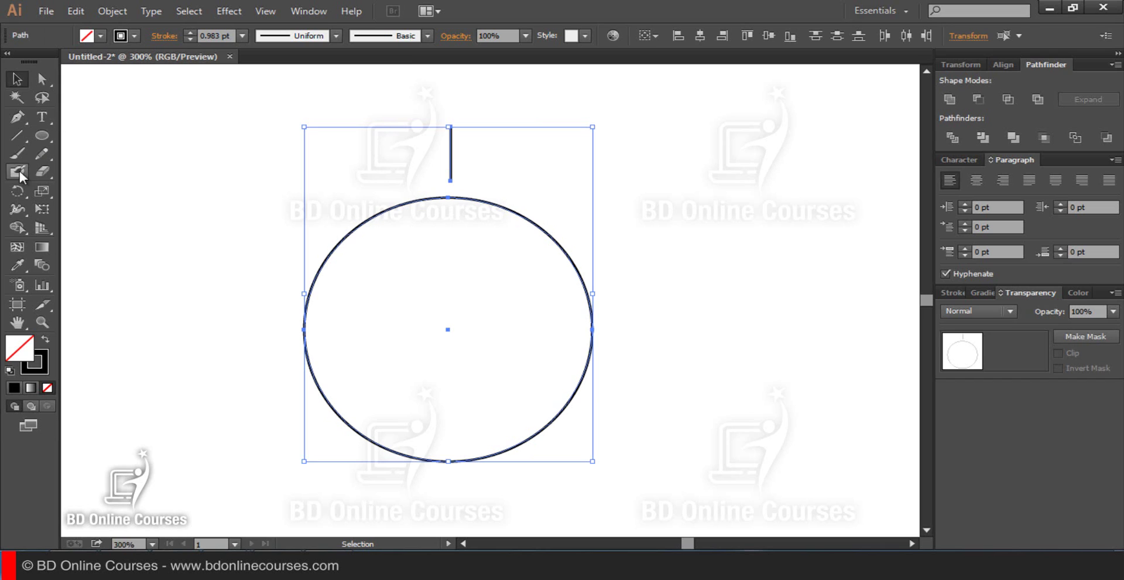
double_click(30, 191)
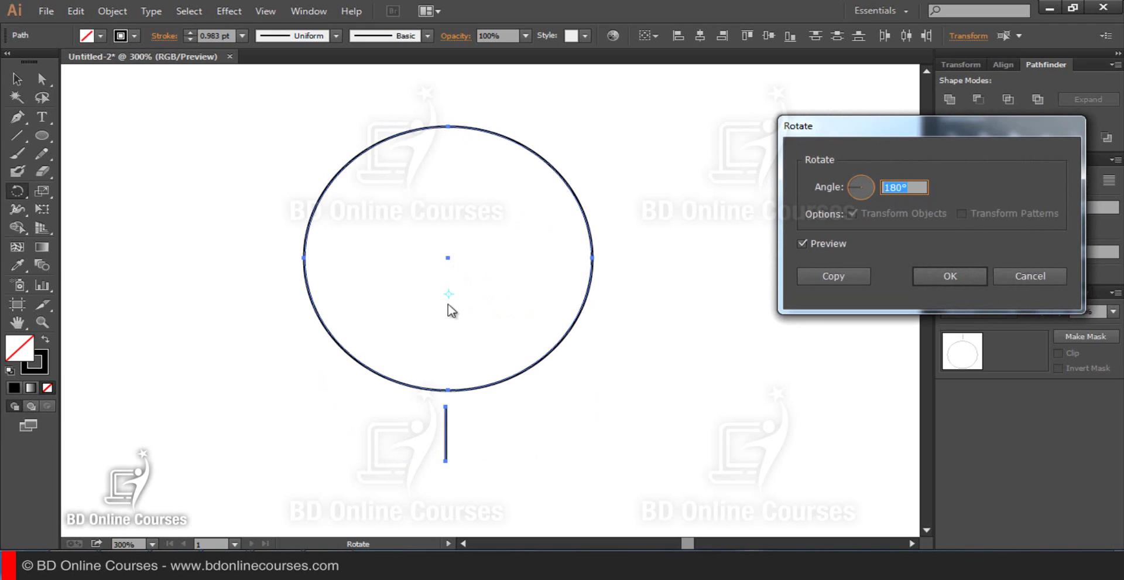
click(845, 275)
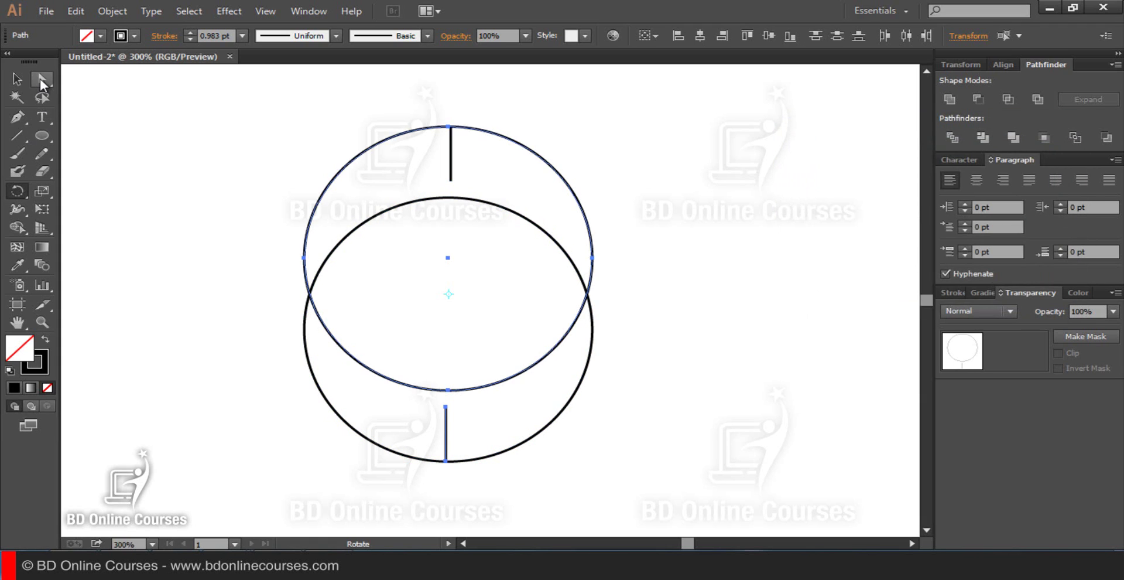
click(41, 78)
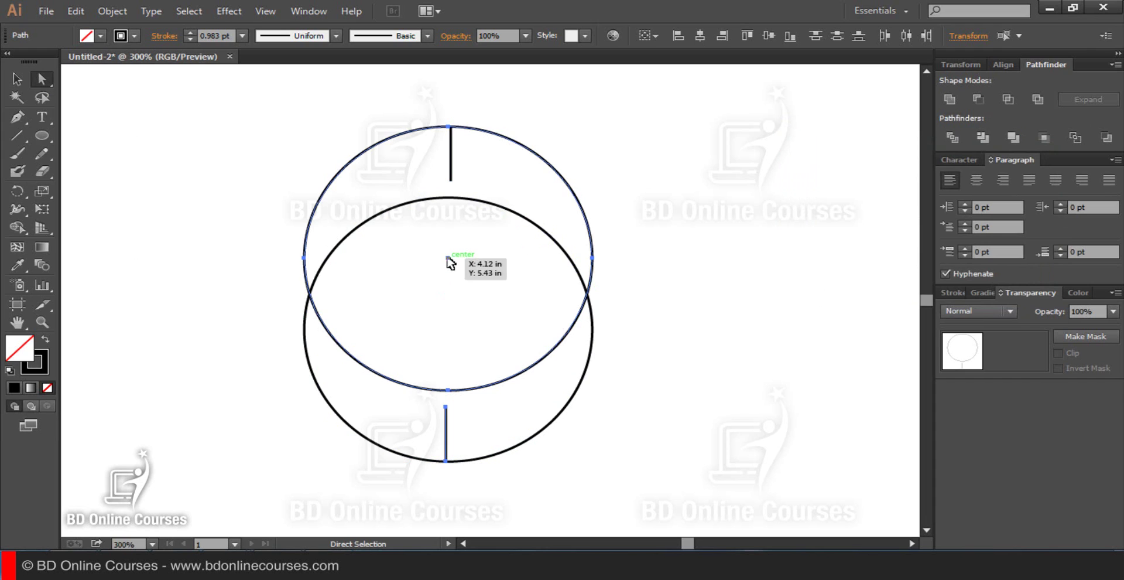
drag(449, 257, 450, 332)
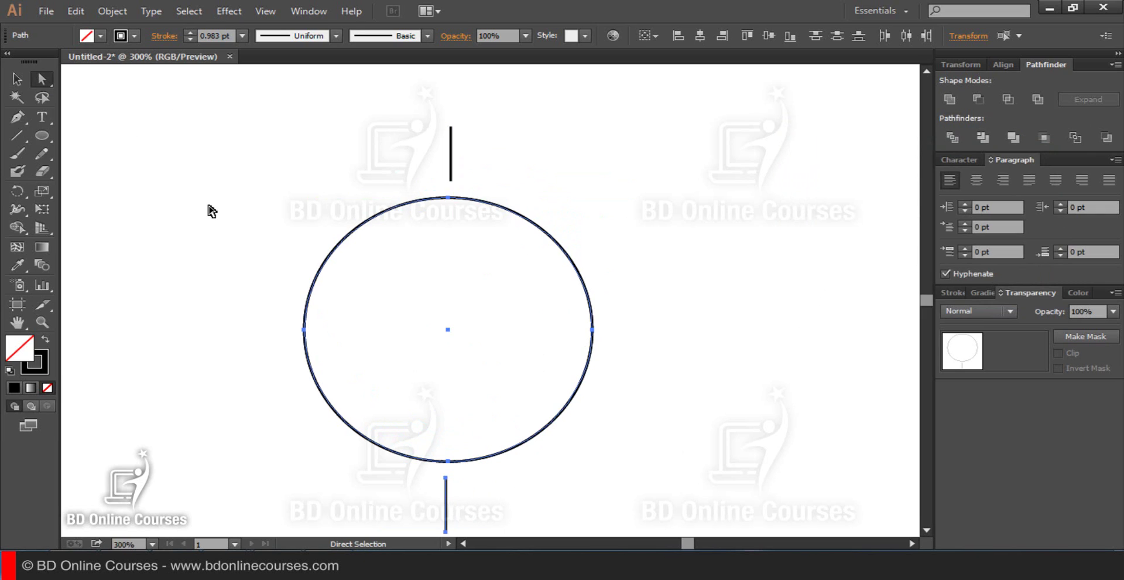
click(509, 238)
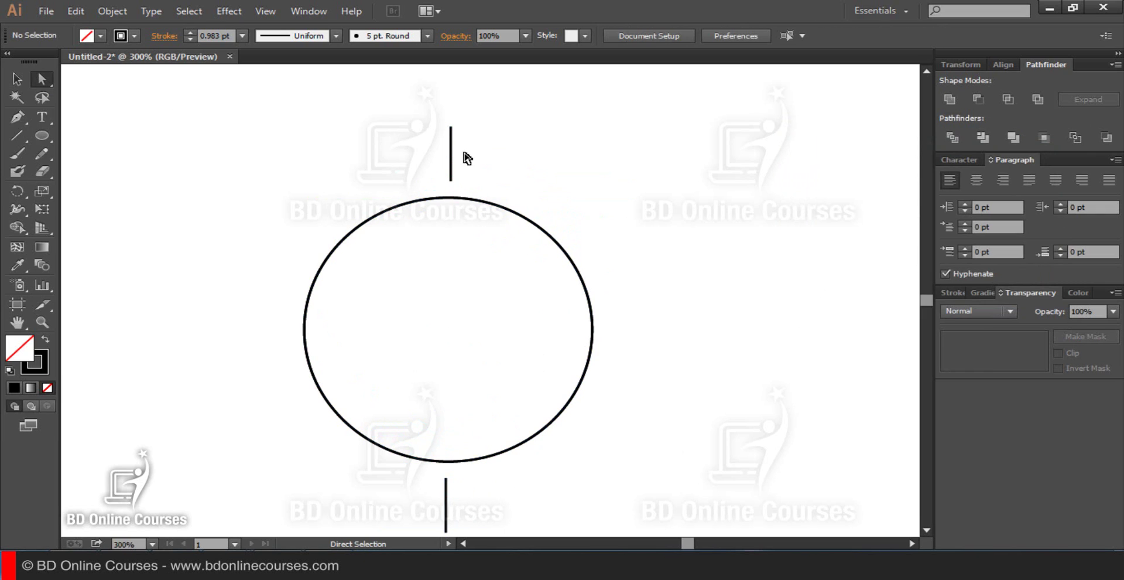
Marquee-select the circle outline with its top and bottom vertical lines.
drag(467, 154, 402, 174)
drag(486, 490, 417, 512)
click(523, 496)
click(17, 79)
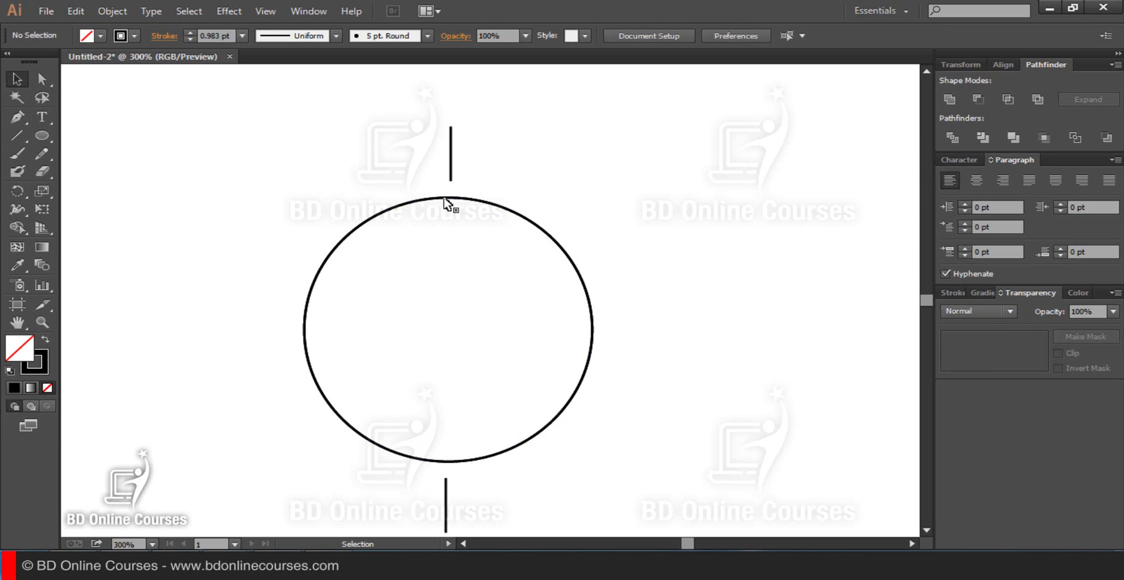
click(461, 203)
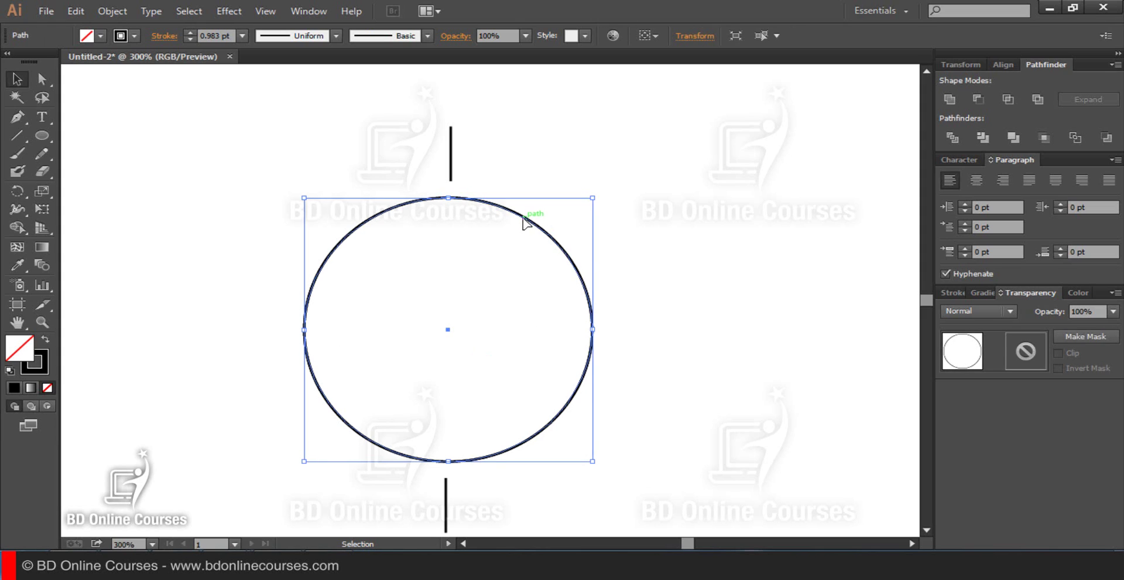
click(594, 184)
click(523, 221)
key(ctrl+shift+a)
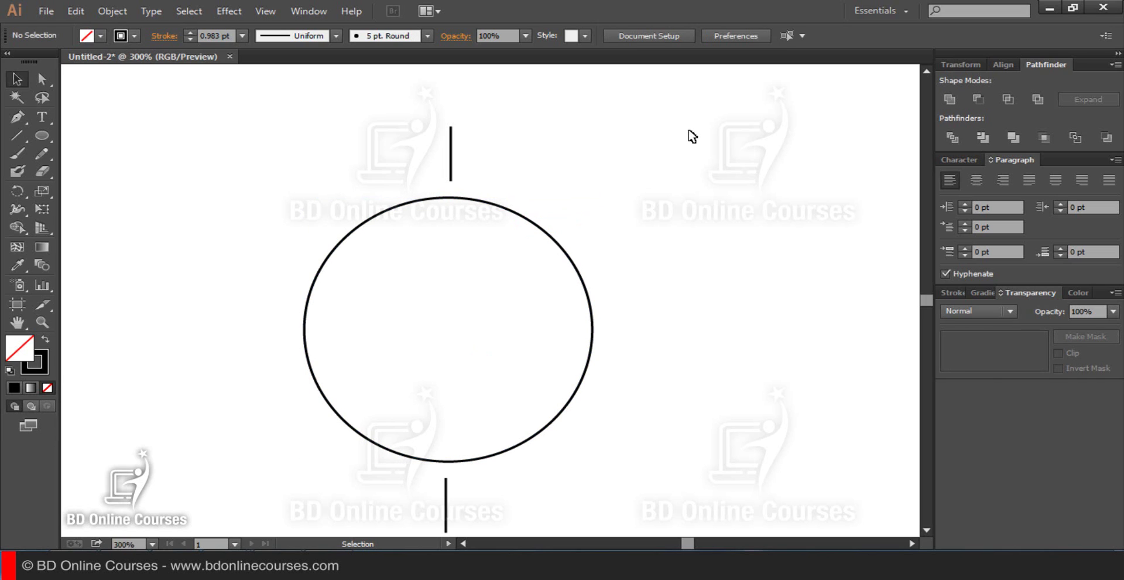
drag(691, 134, 343, 515)
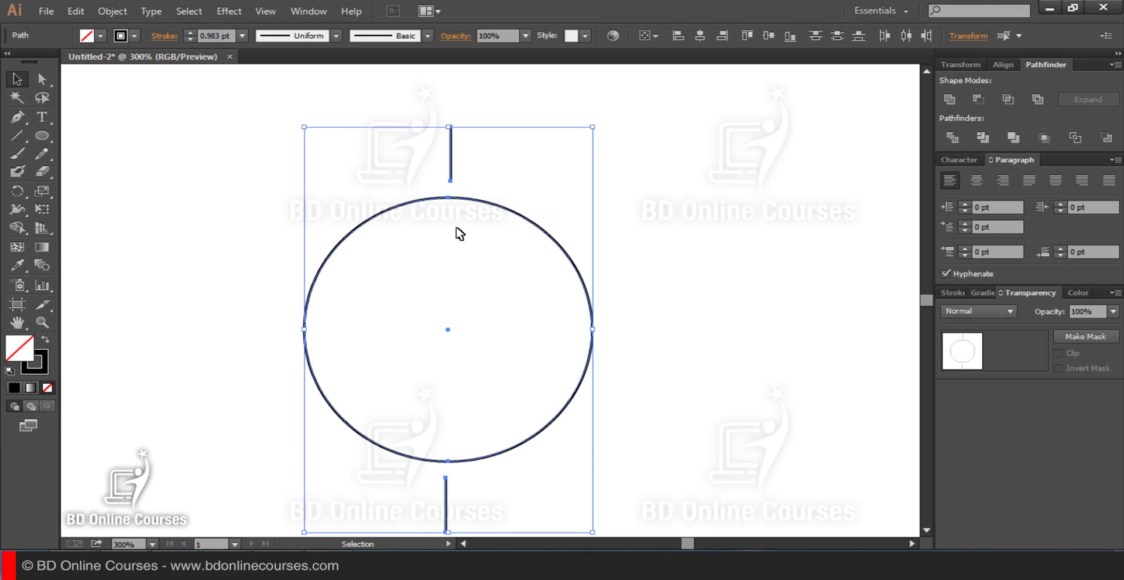
Add a 90° rotated copy so horizontal tick lines sit left and right of the circle.
double_click(17, 189)
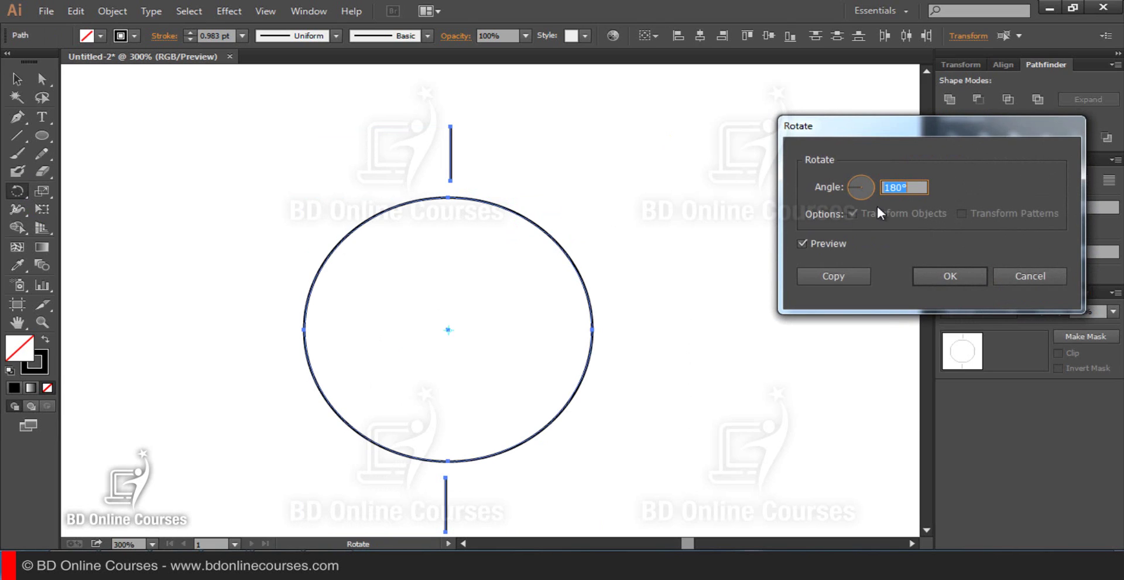
text(90)
click(802, 243)
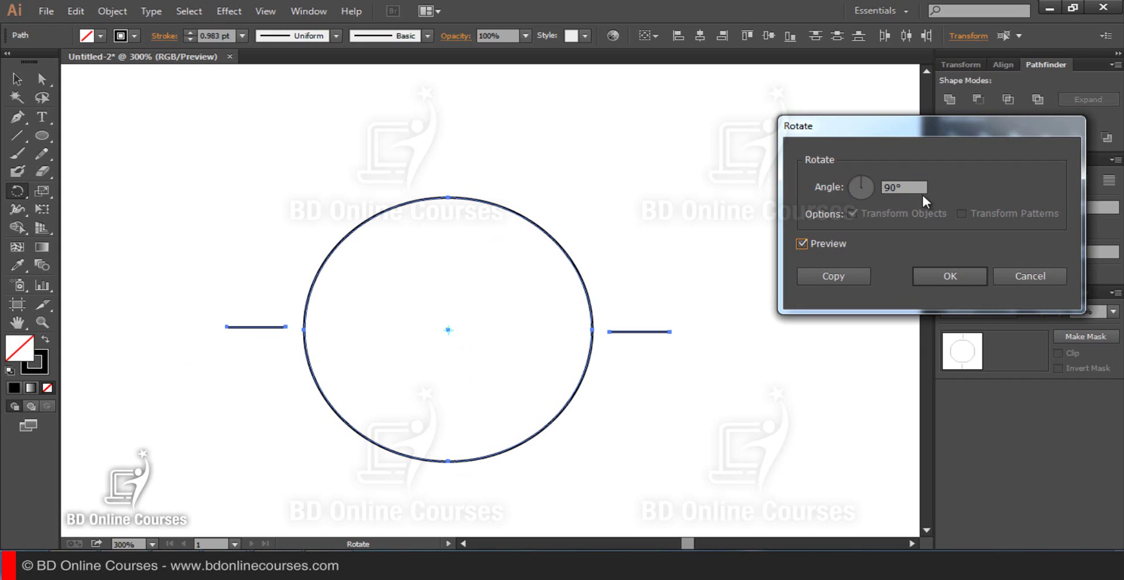
click(827, 277)
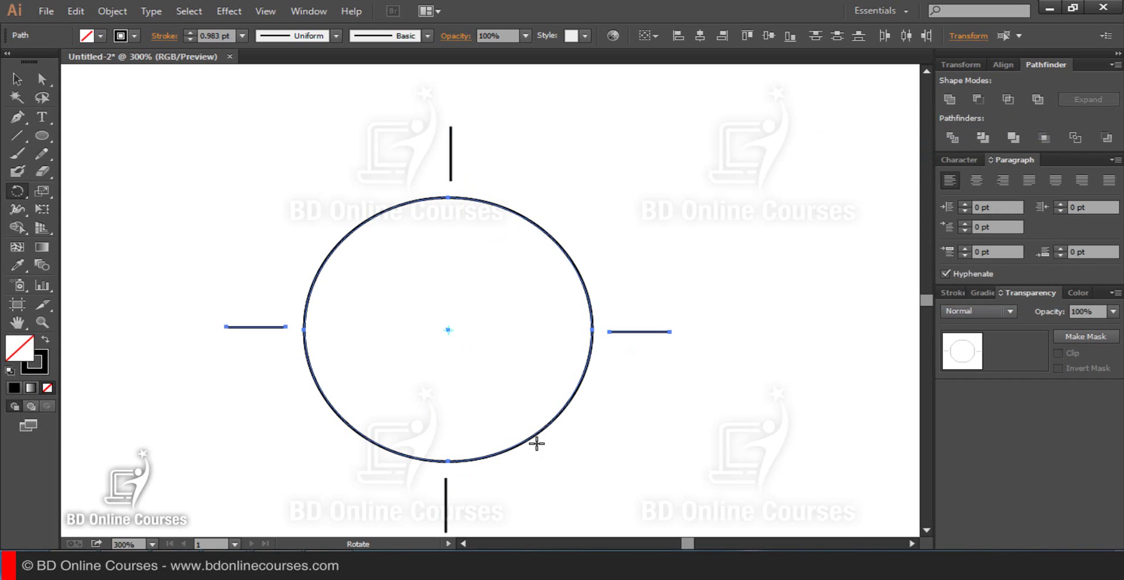
click(17, 78)
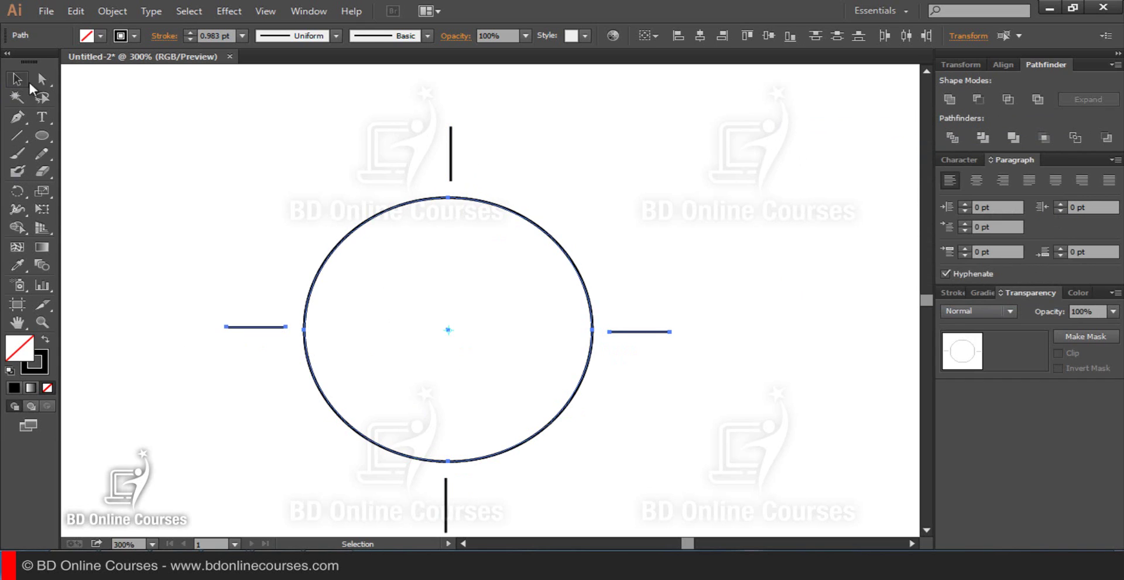
click(402, 259)
click(374, 219)
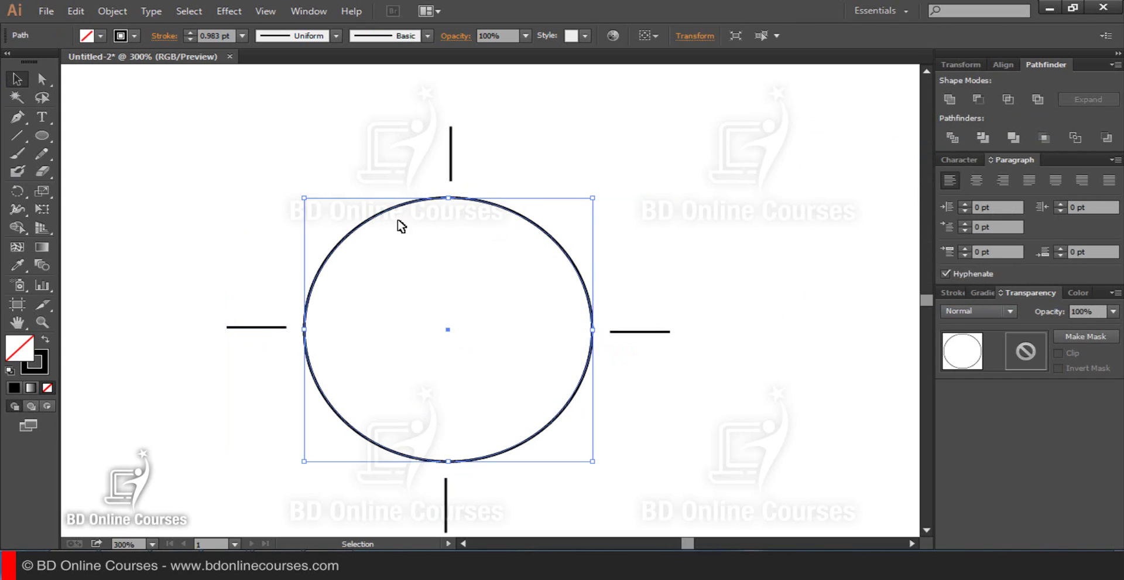
click(543, 368)
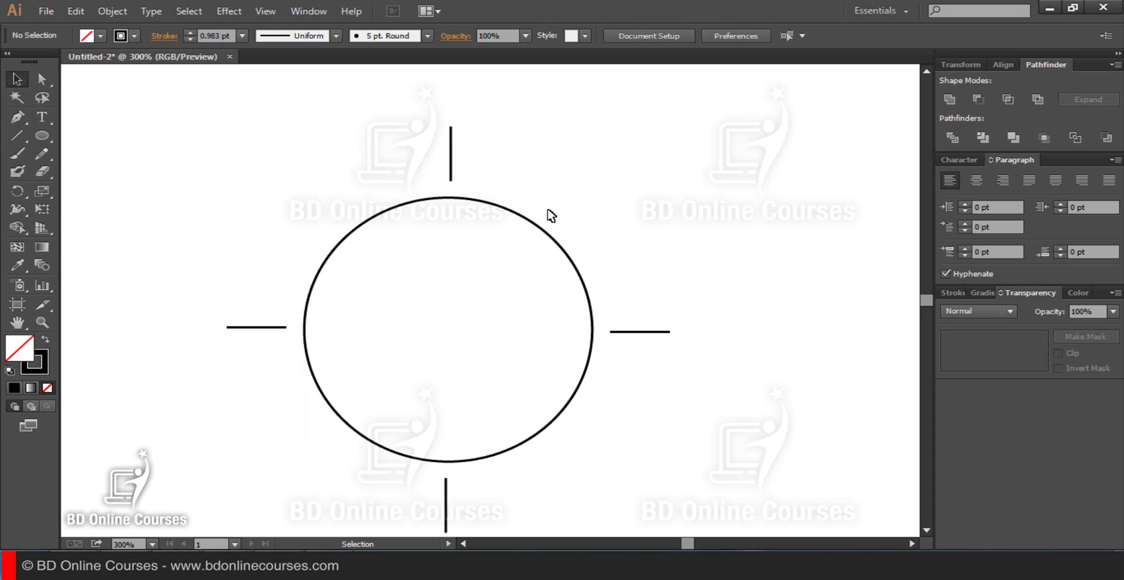
click(42, 80)
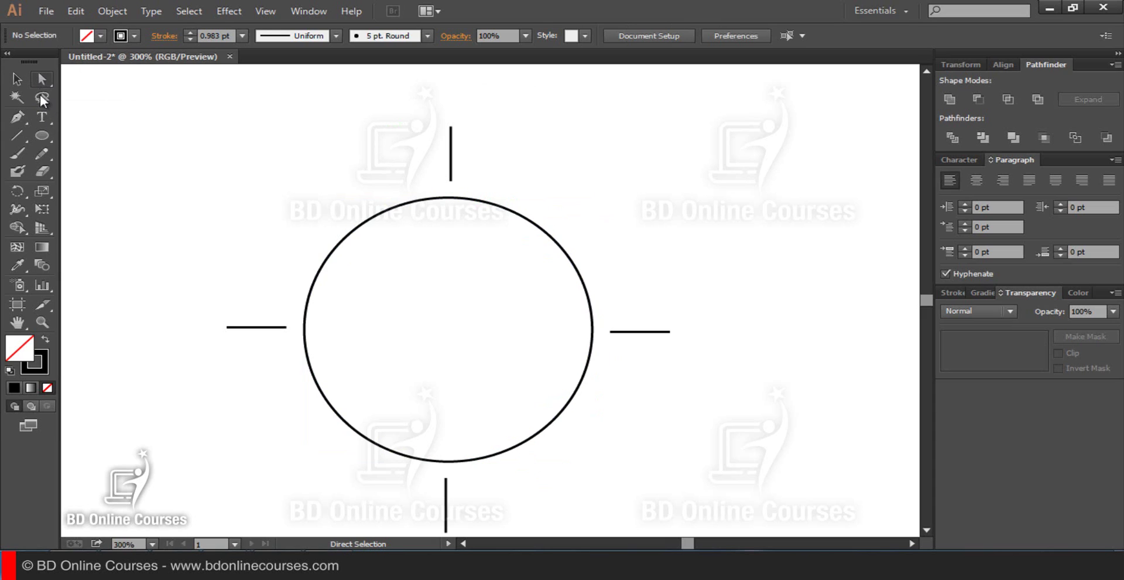
Pen-draw a closed slanted building panel with a stepped L-shaped base inside the circle.
click(16, 118)
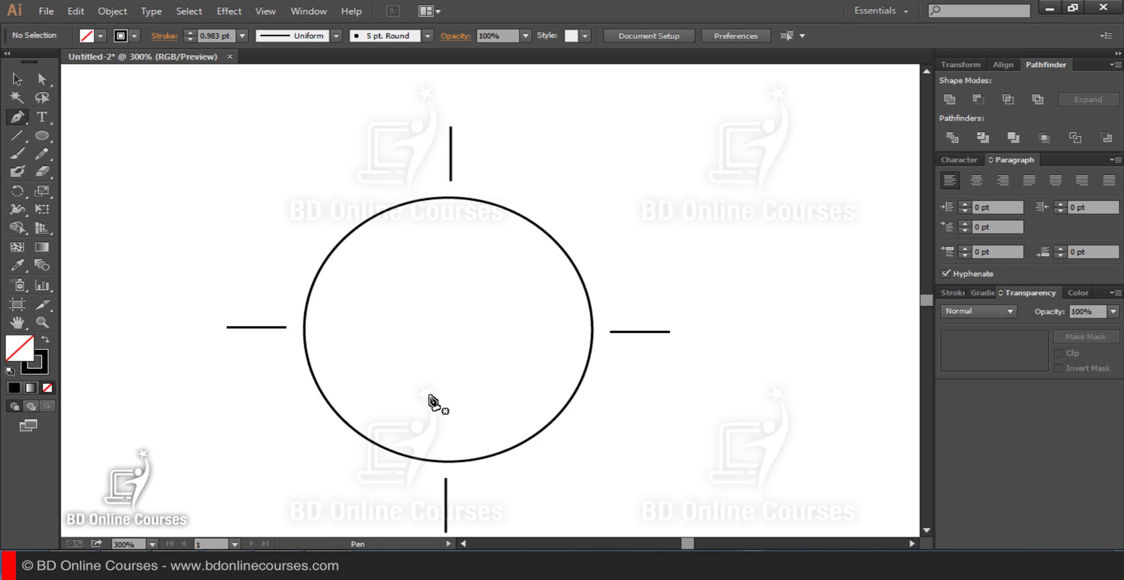
click(432, 378)
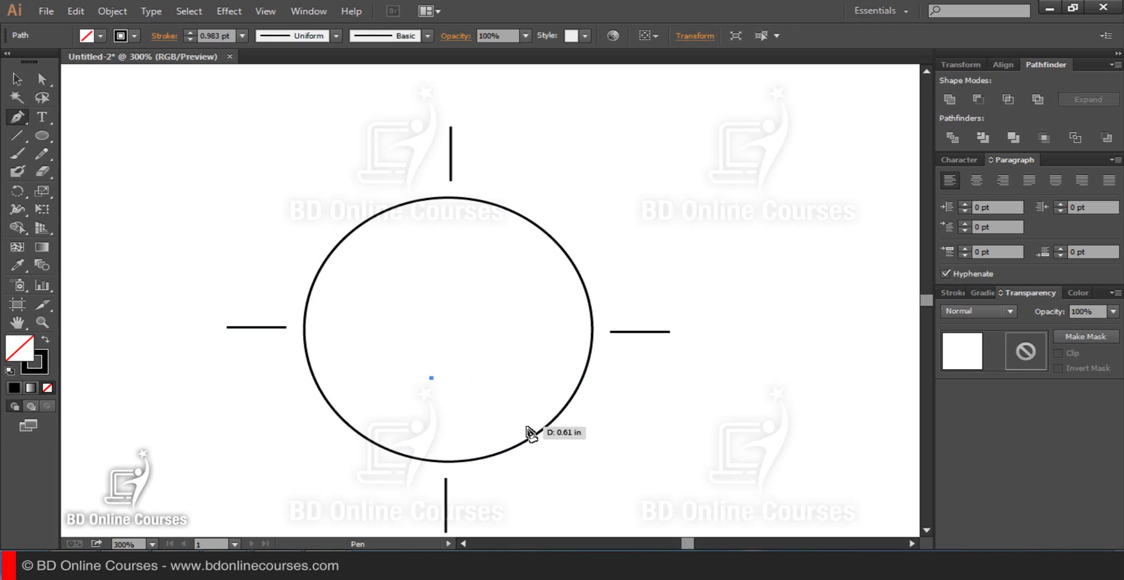
click(524, 427)
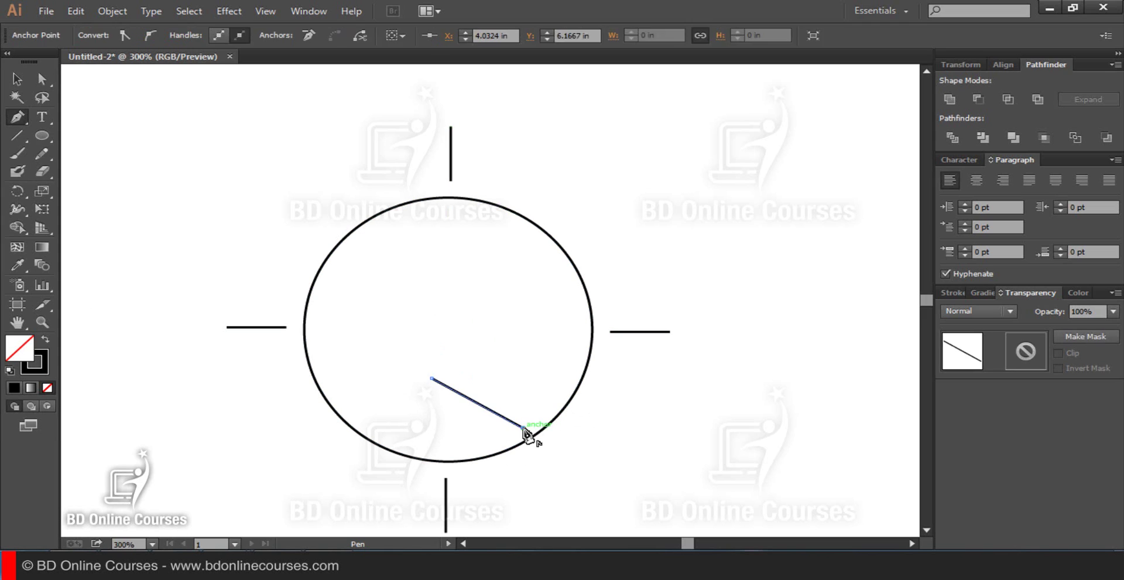
click(524, 467)
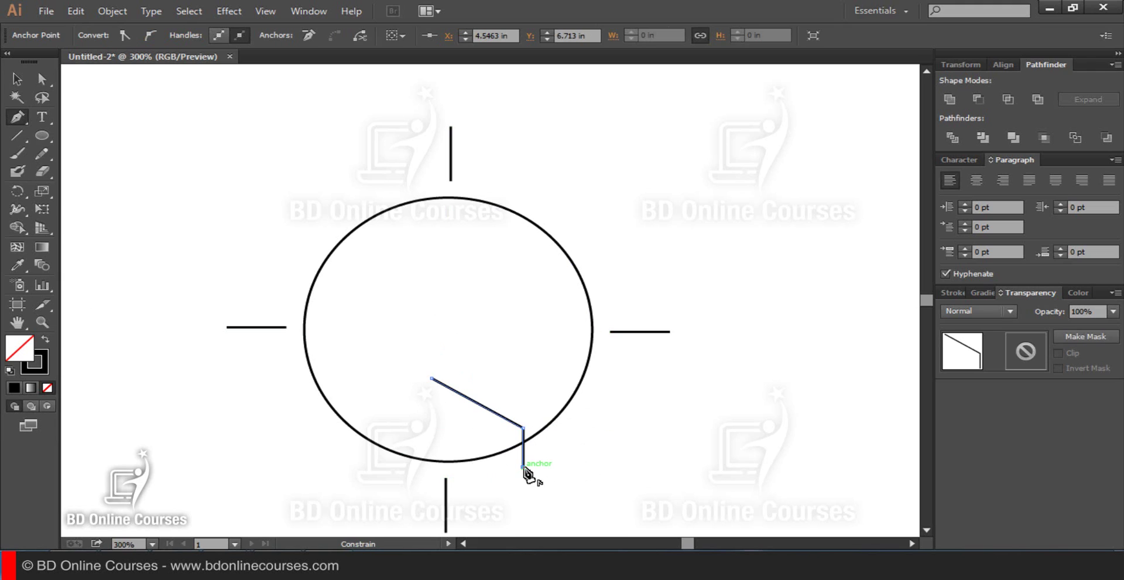
click(610, 467)
click(613, 451)
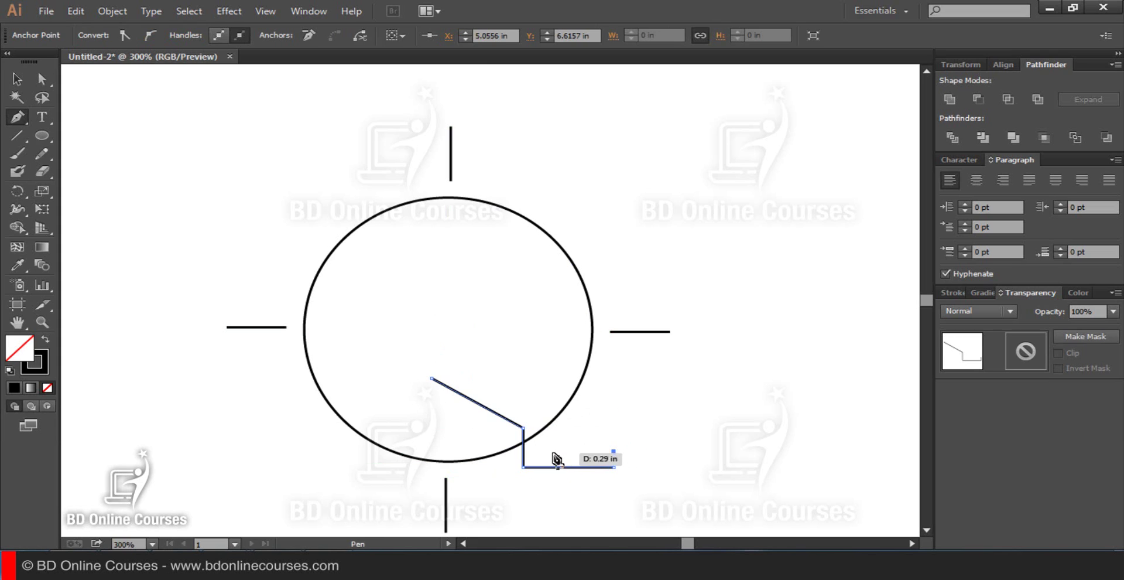
click(543, 451)
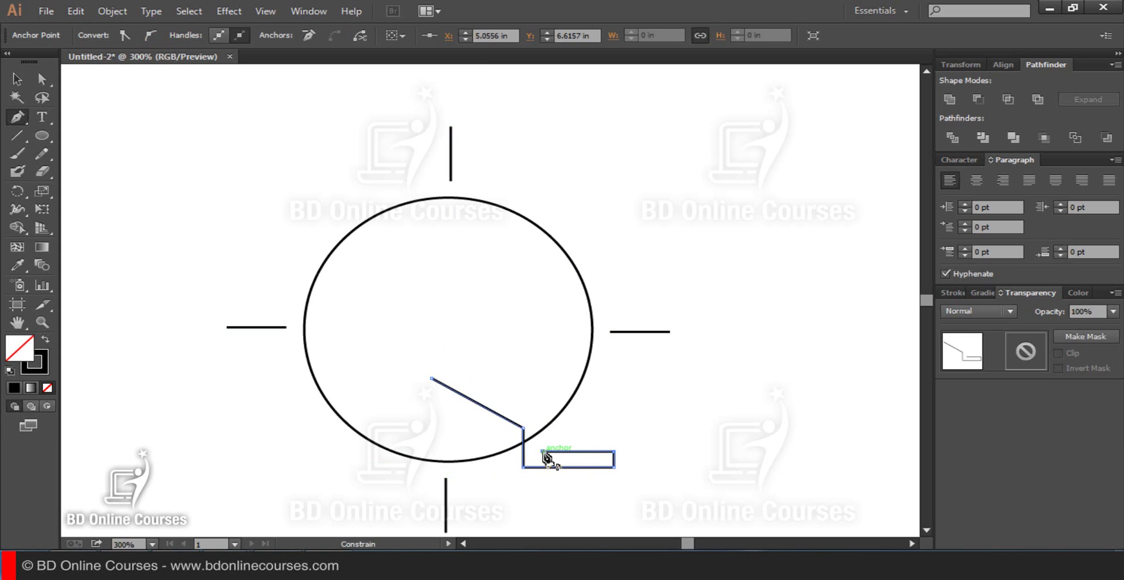
click(543, 359)
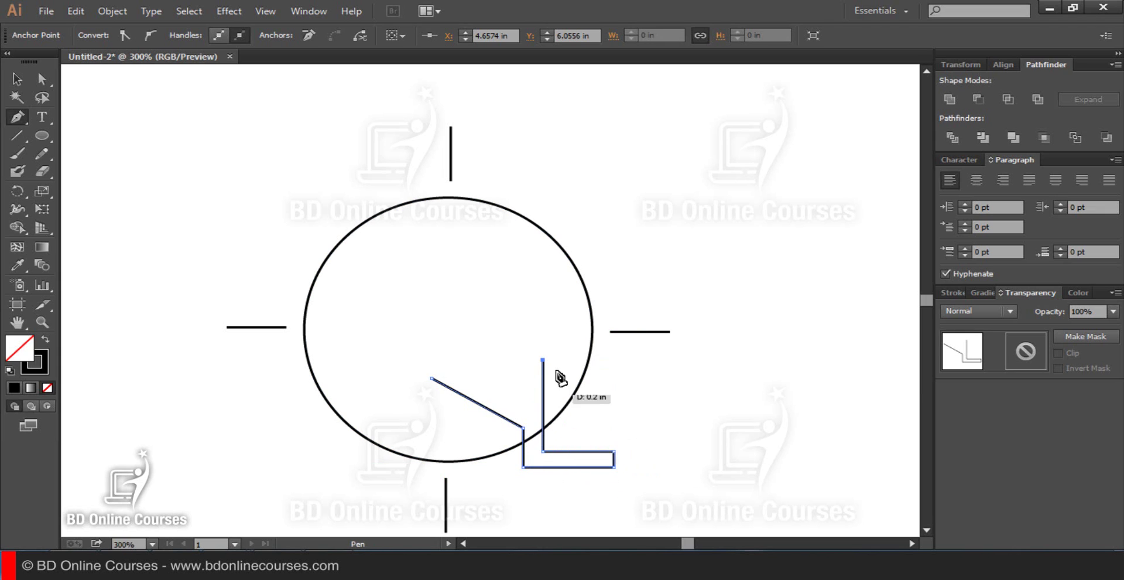
click(432, 306)
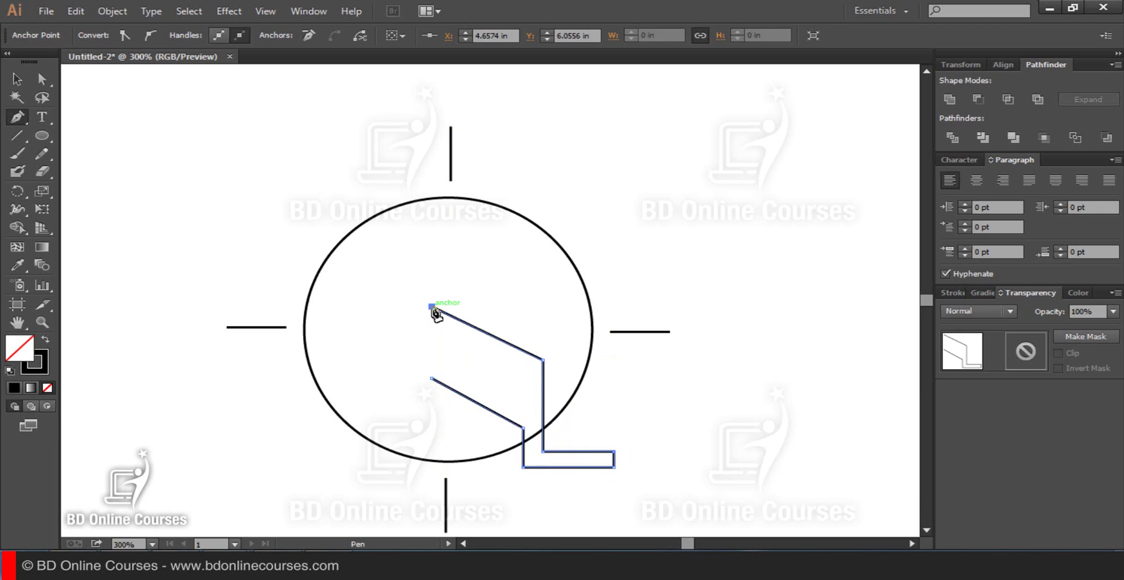
click(433, 378)
click(26, 84)
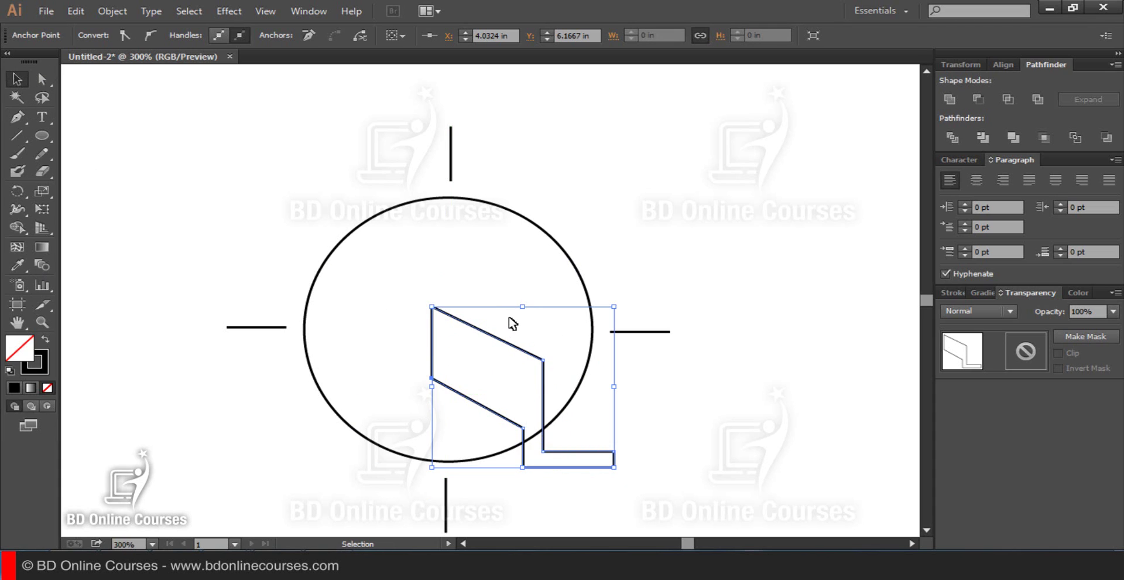
Pen-draw a thin slanted parallelogram ledge beneath the building panel's lower edge.
click(531, 315)
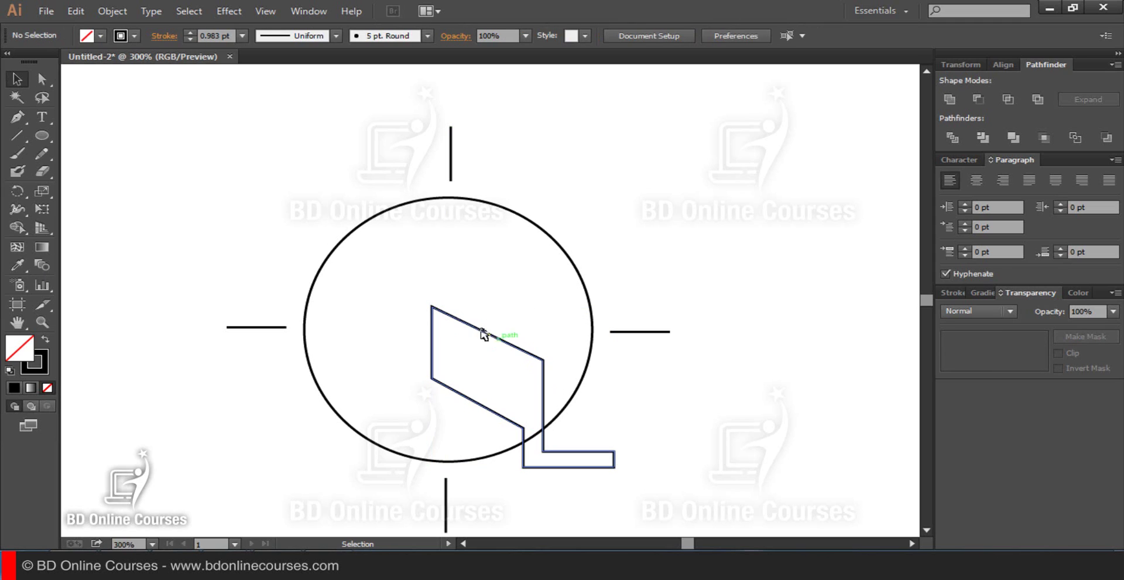
click(18, 117)
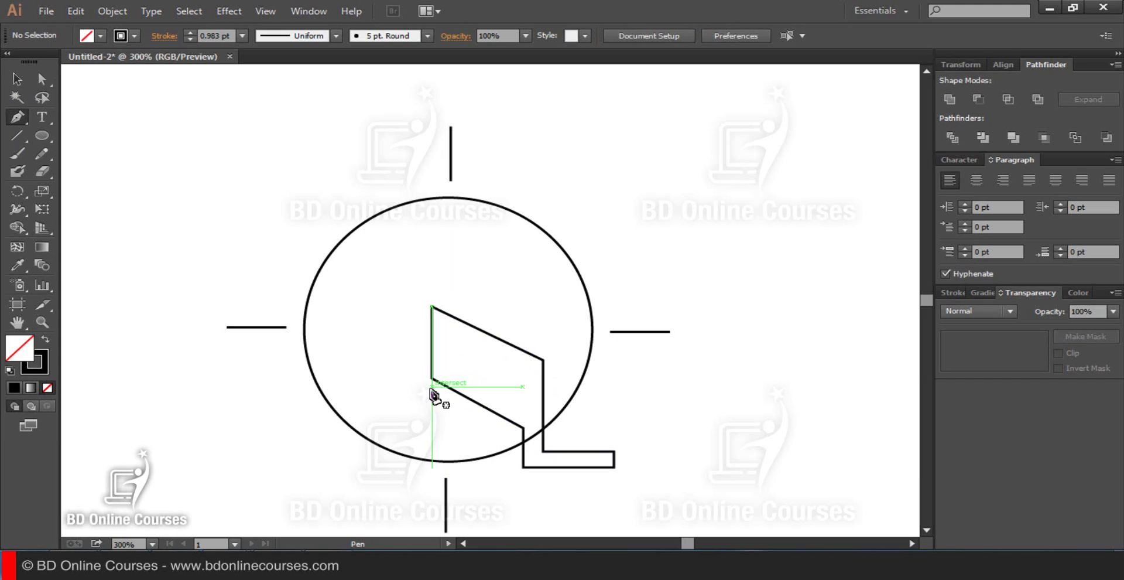
drag(433, 387, 433, 400)
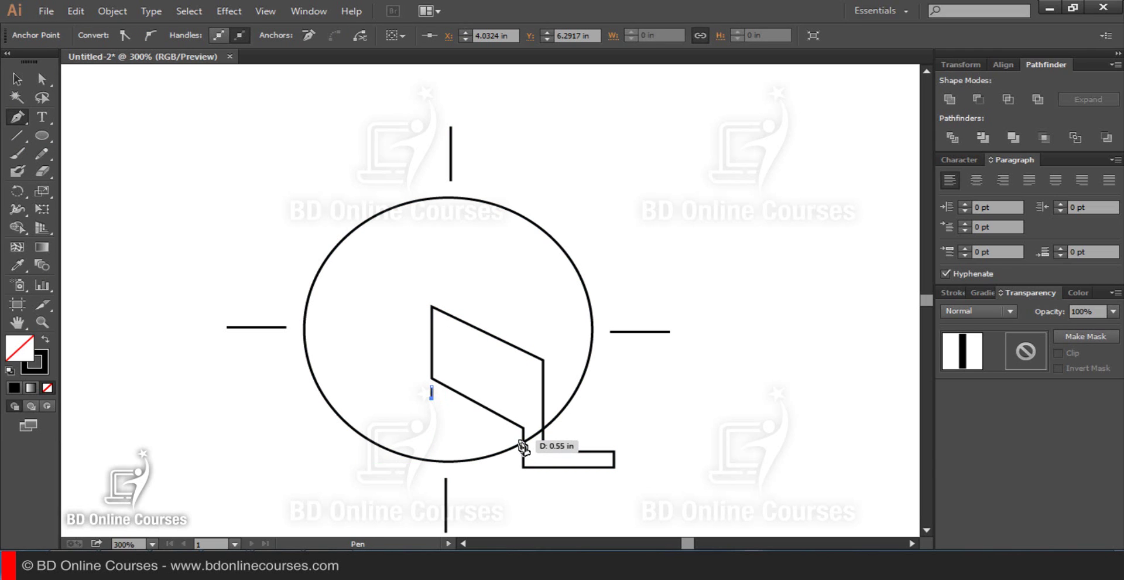
click(517, 439)
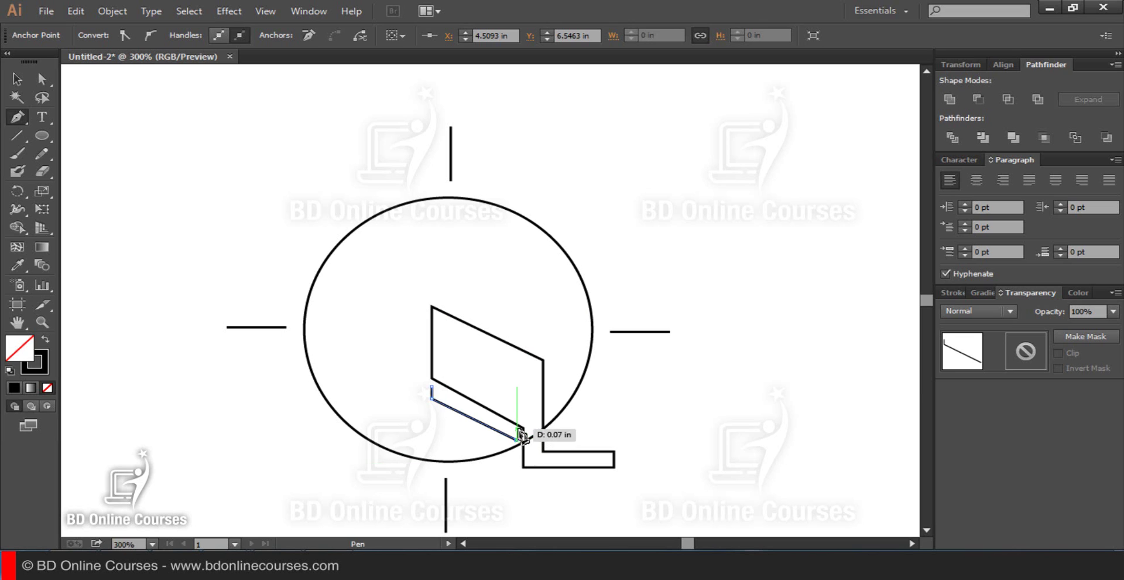
click(518, 431)
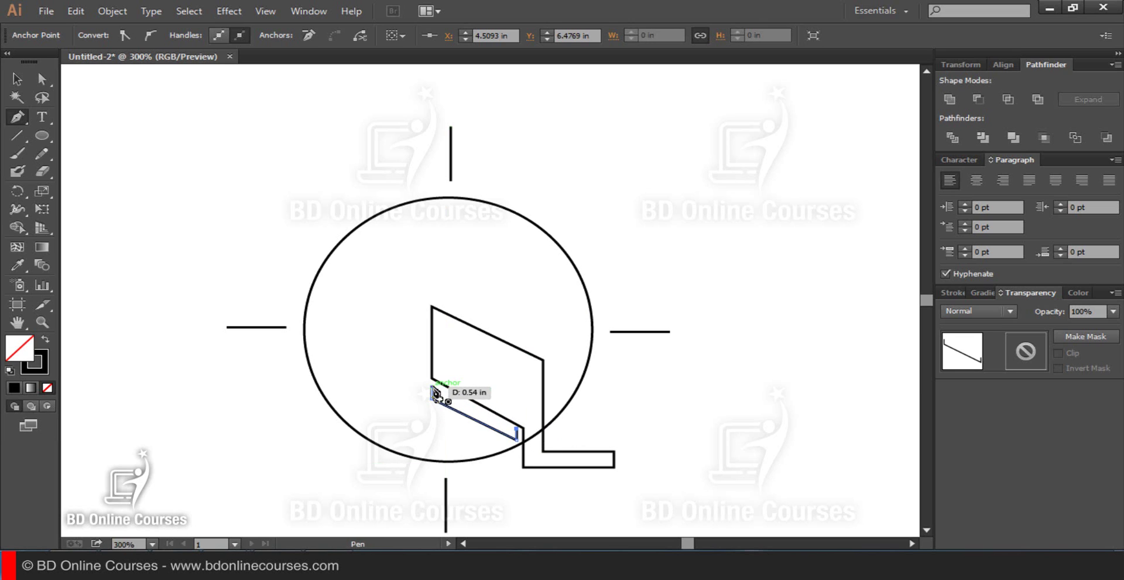
click(432, 387)
key(ctrl)
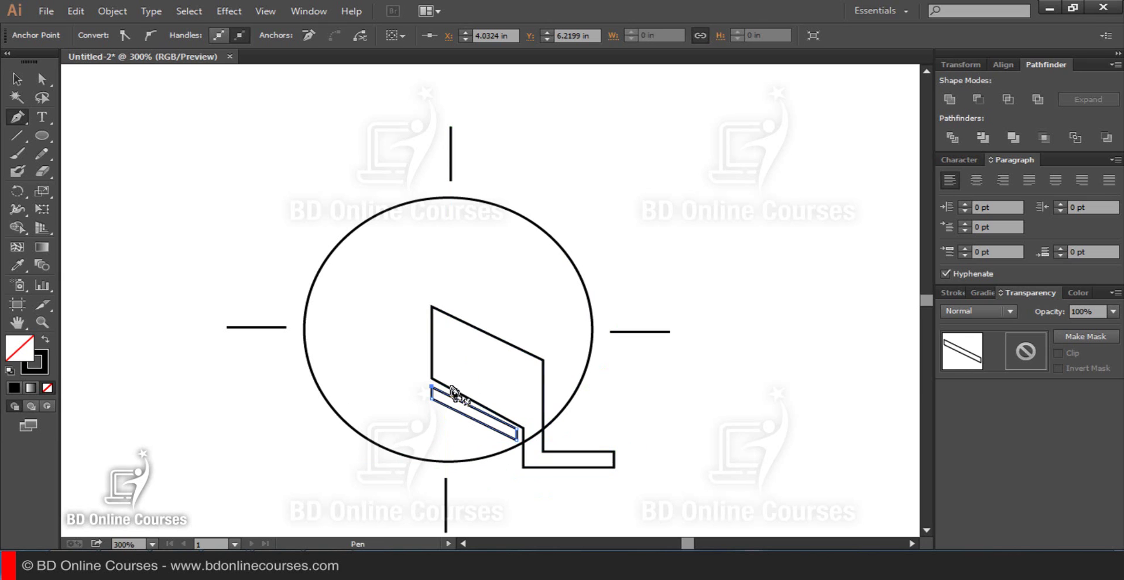
Zoom in and drag the ledge's lower-right corner so it meets the wall.
key(ctrl+space)
click(486, 409)
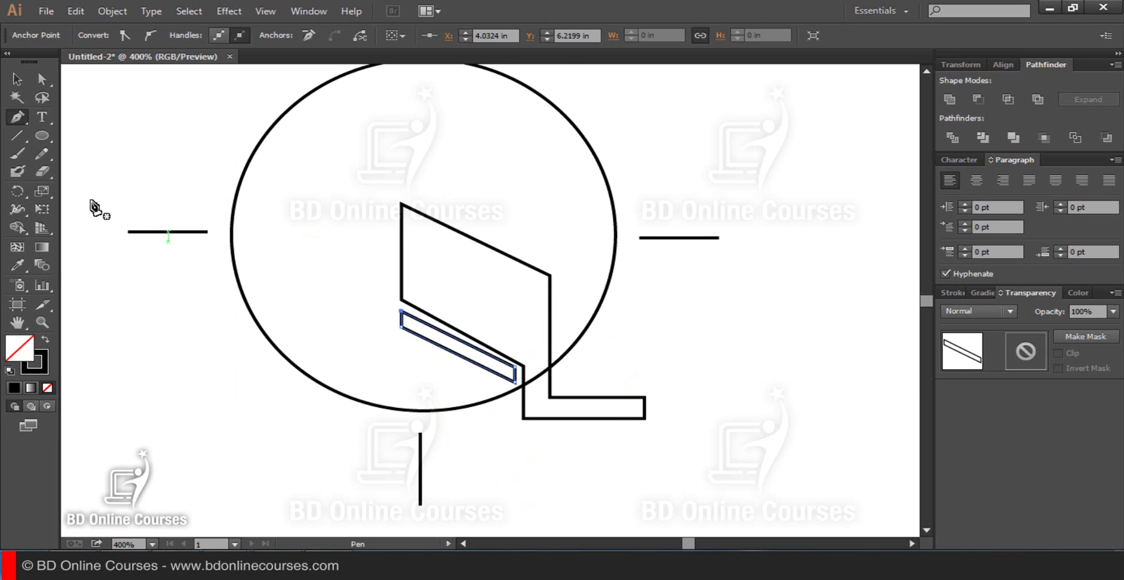
click(41, 79)
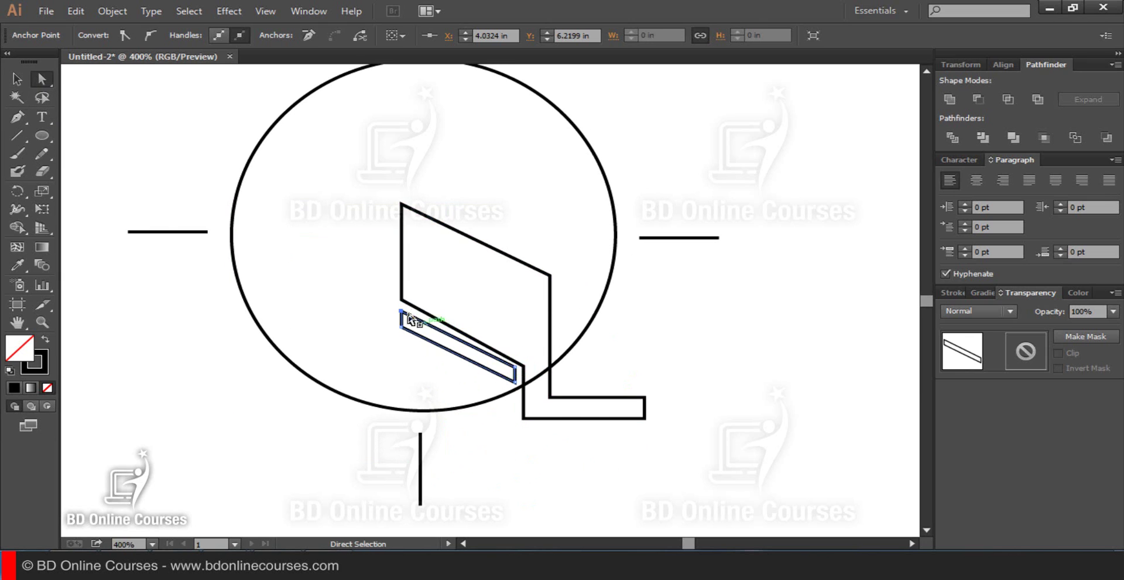
mouse_move(506, 379)
mouse_down()
mouse_move(516, 370)
mouse_move(515, 382)
mouse_up()
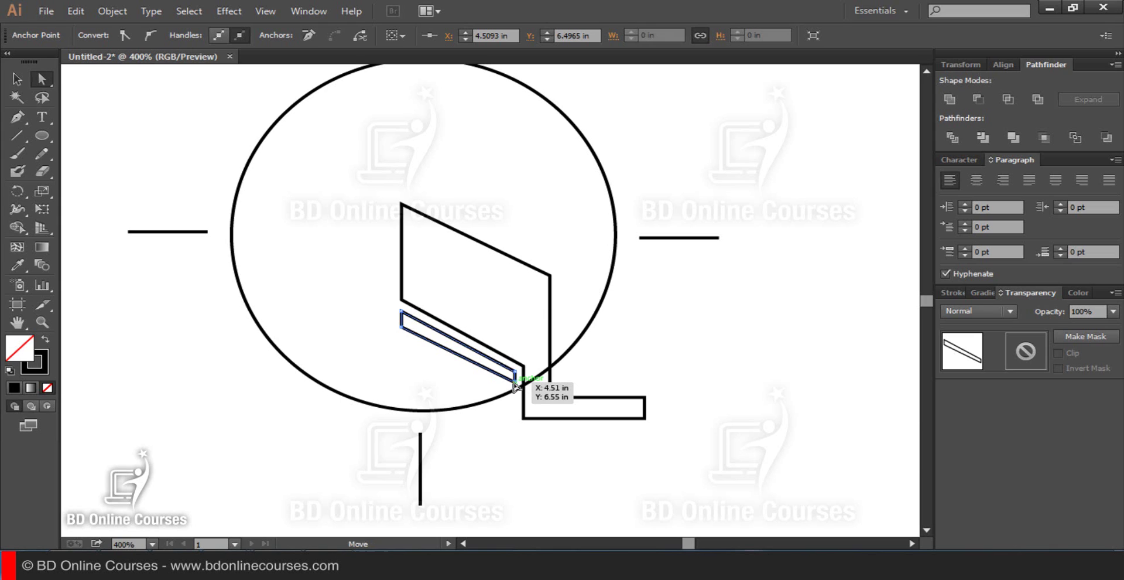
drag(515, 386, 515, 390)
click(517, 291)
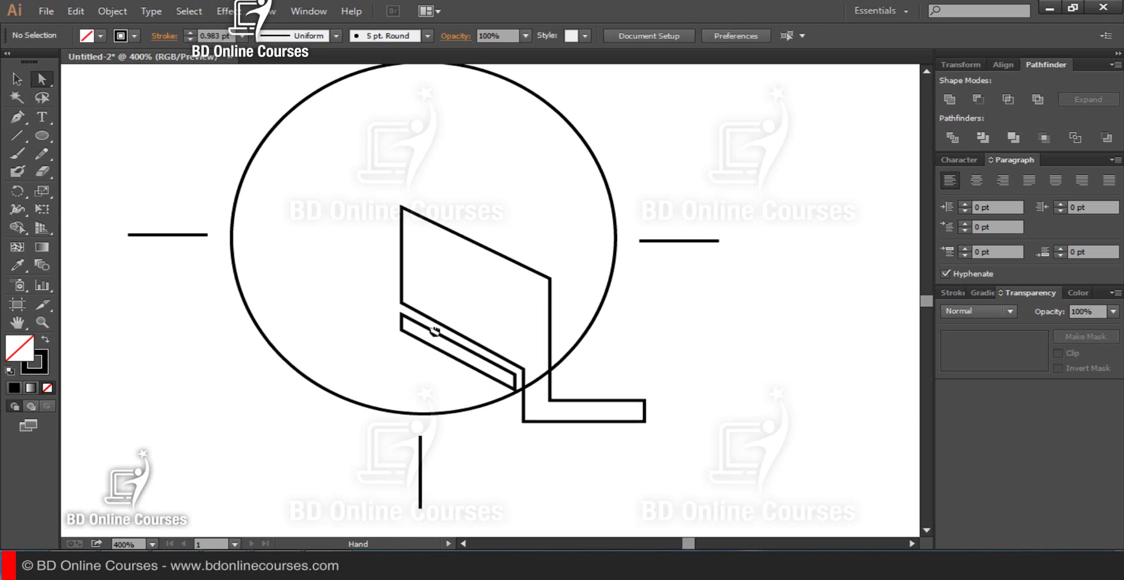
drag(498, 296, 516, 367)
Start a second building outline: slanted roof edge, tall wall, and a leftward stepped base.
click(19, 117)
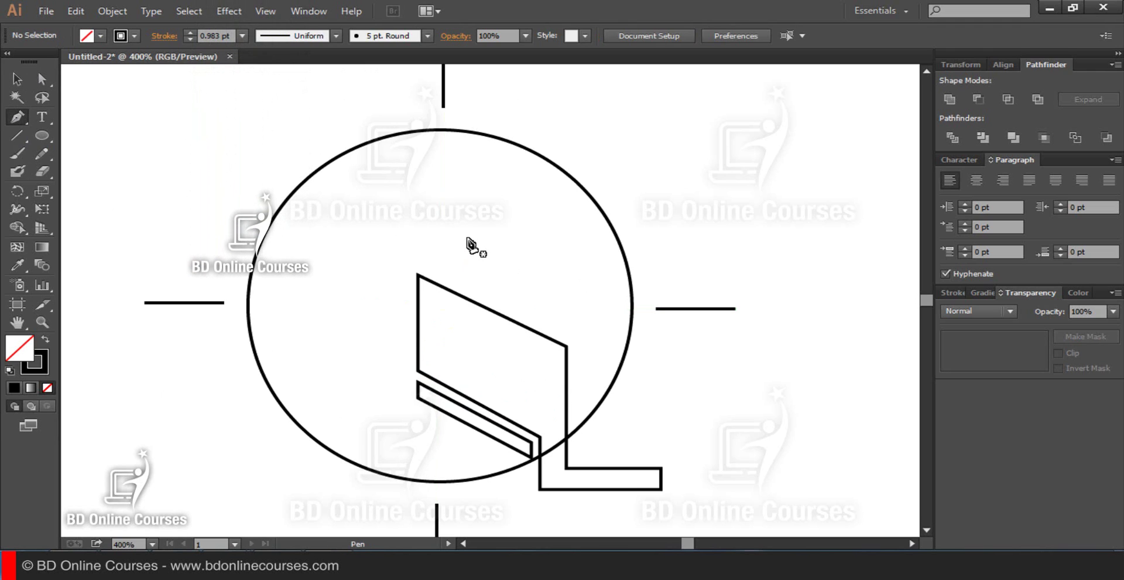
click(467, 237)
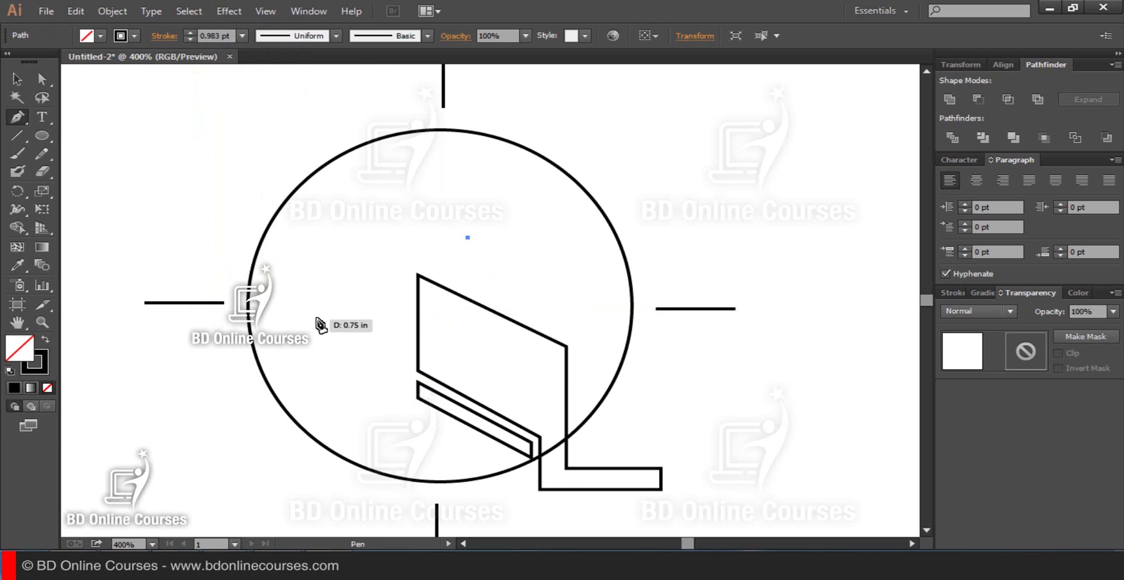
click(345, 305)
scroll(413, 325, down, 3)
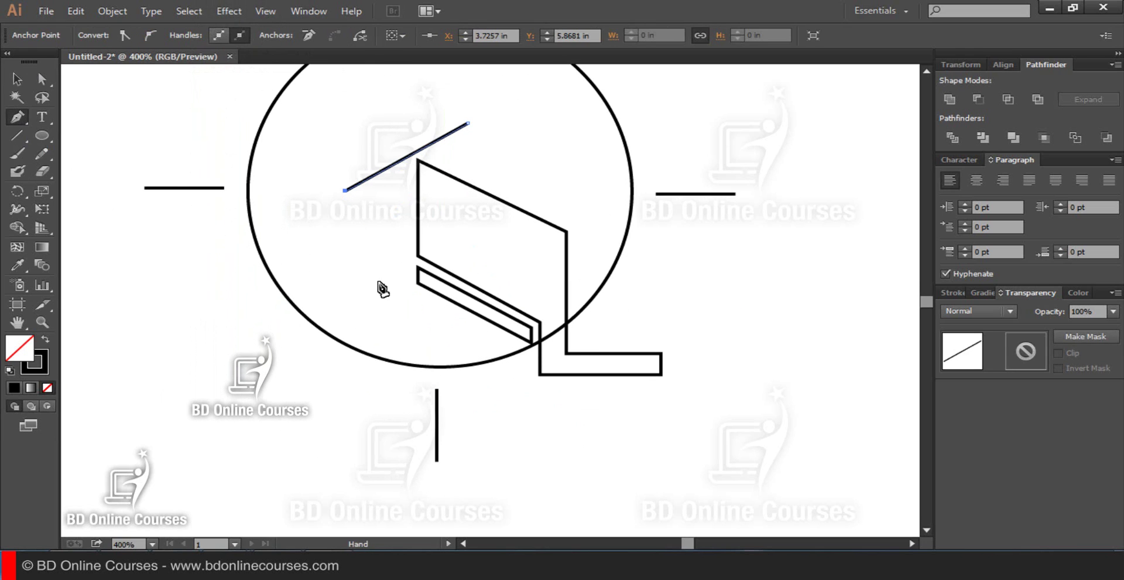
click(345, 373)
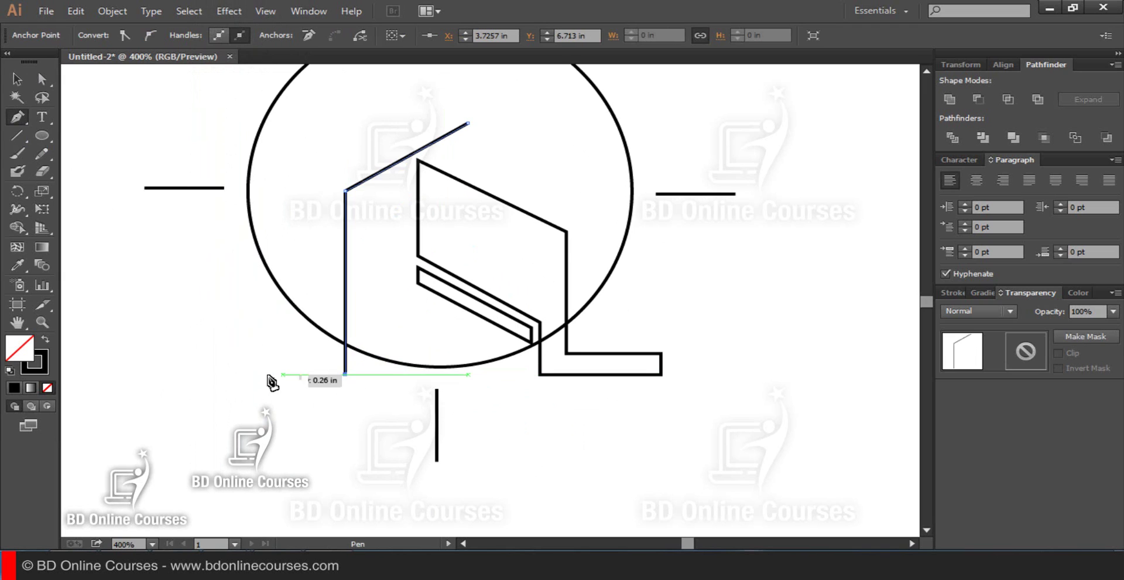
click(225, 373)
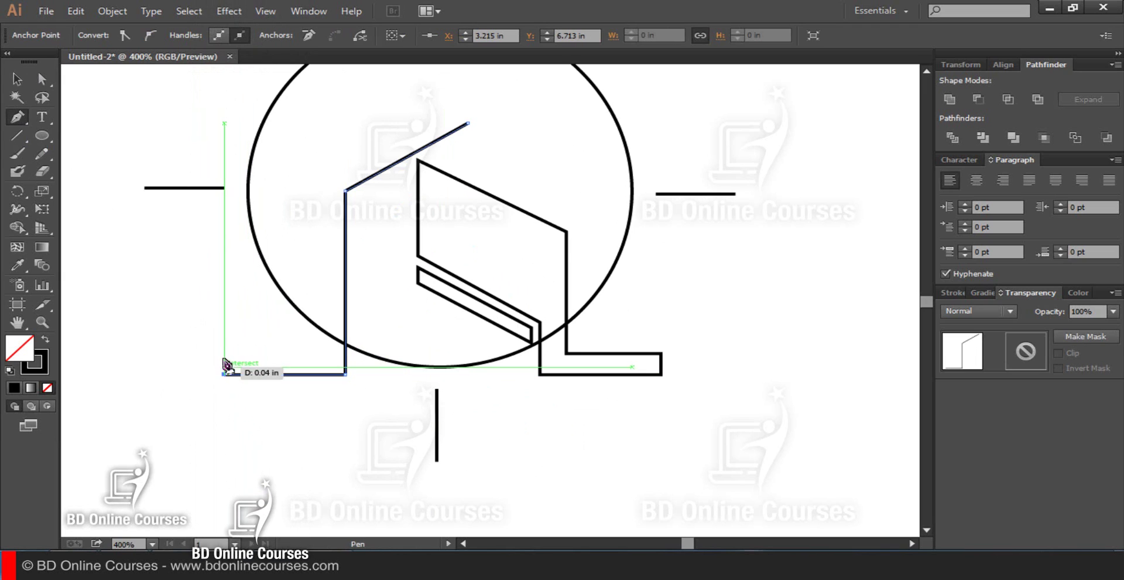
click(224, 354)
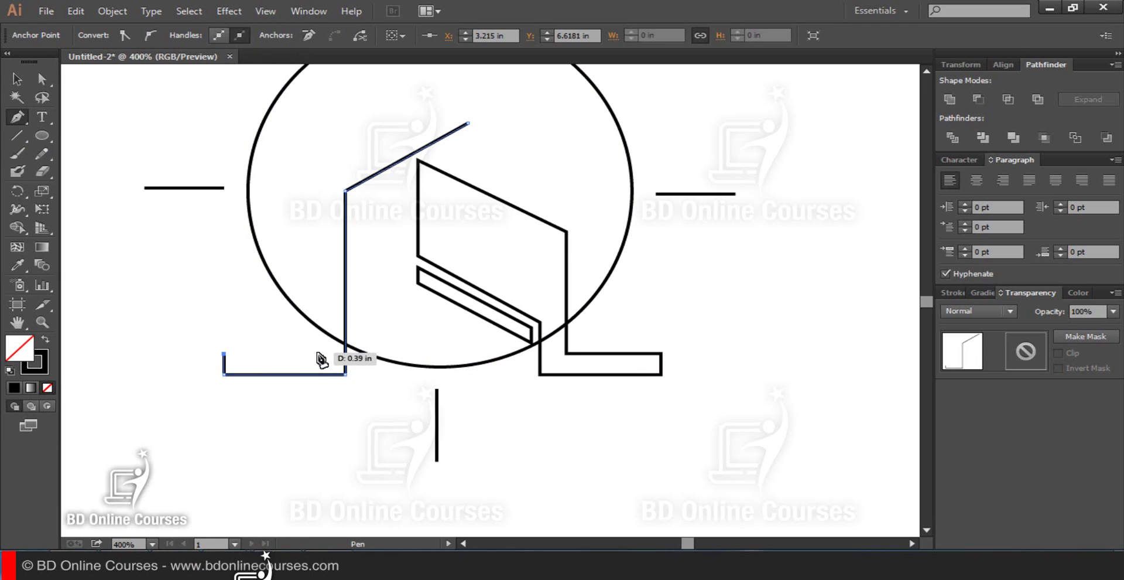
click(318, 353)
Raise the taller wall and upper roof edge, then close the left building shape.
scroll(338, 357, up, 4)
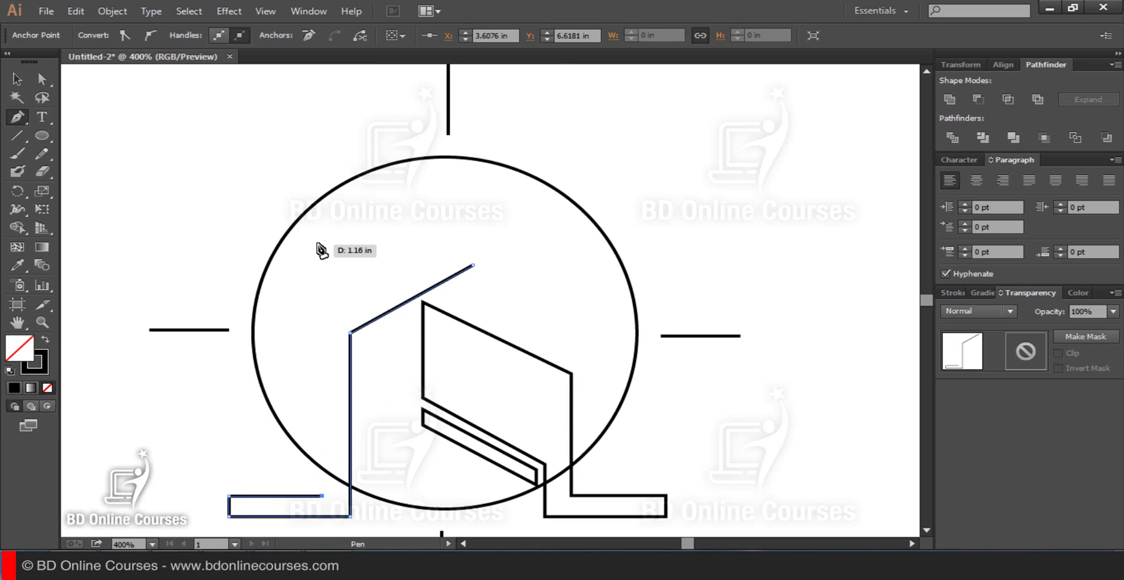
click(322, 242)
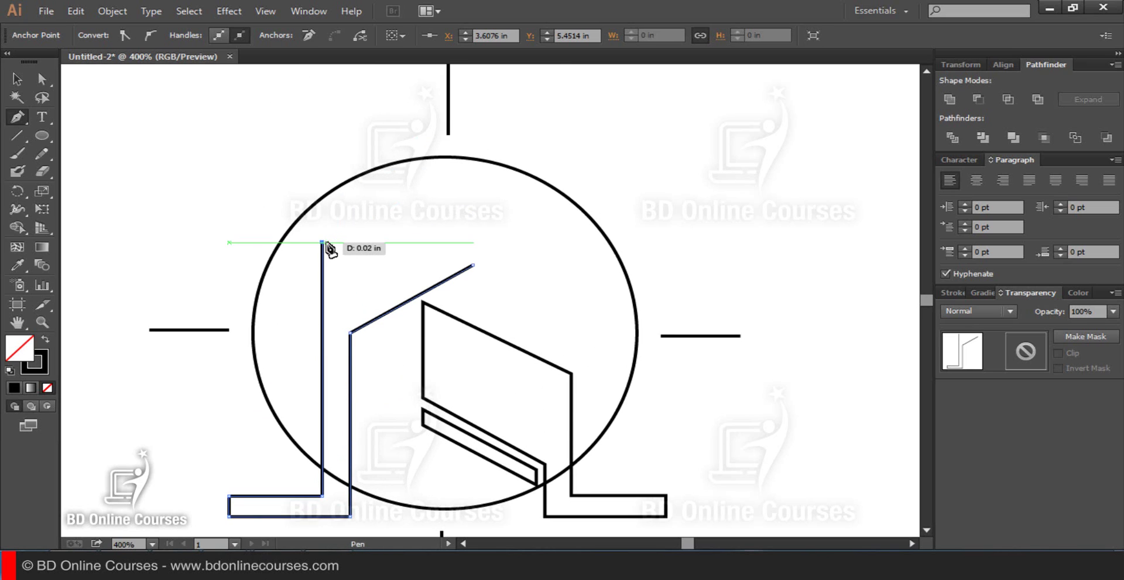
scroll(452, 251, up, 1)
scroll(452, 251, right, 1)
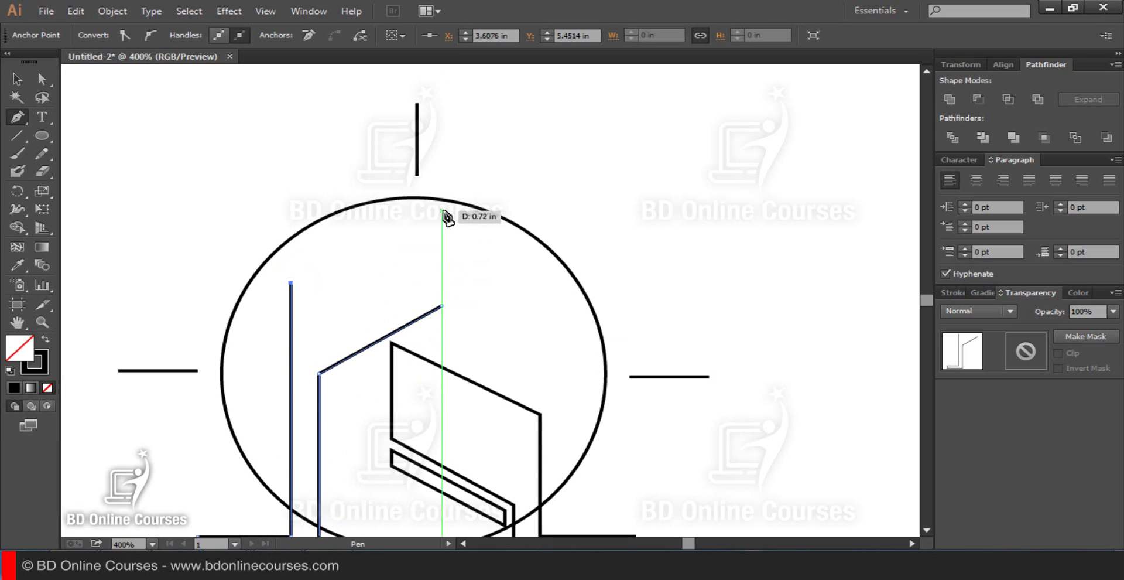
click(441, 211)
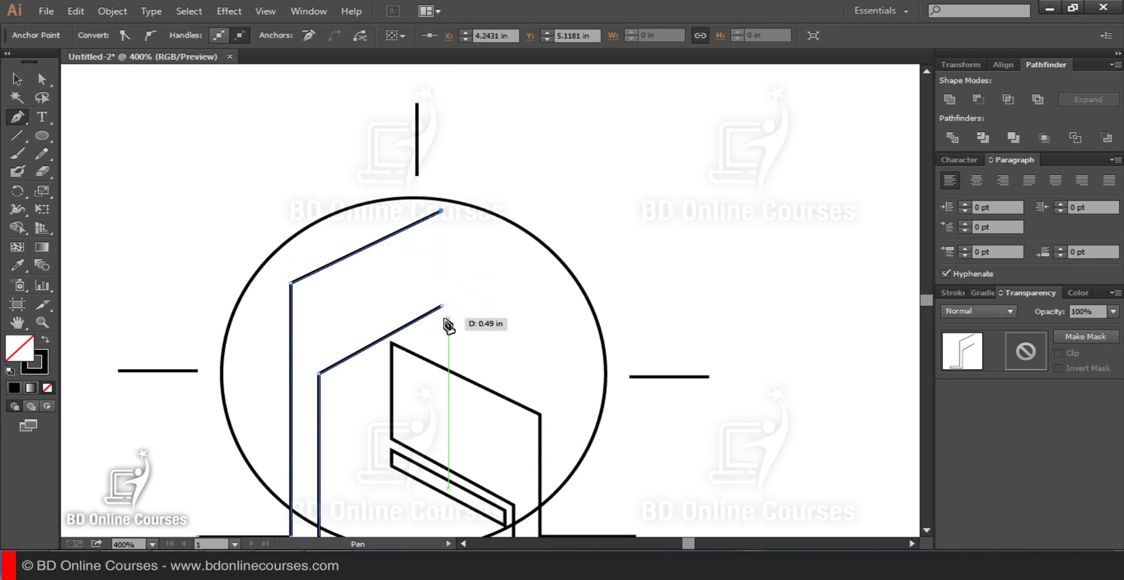
click(442, 306)
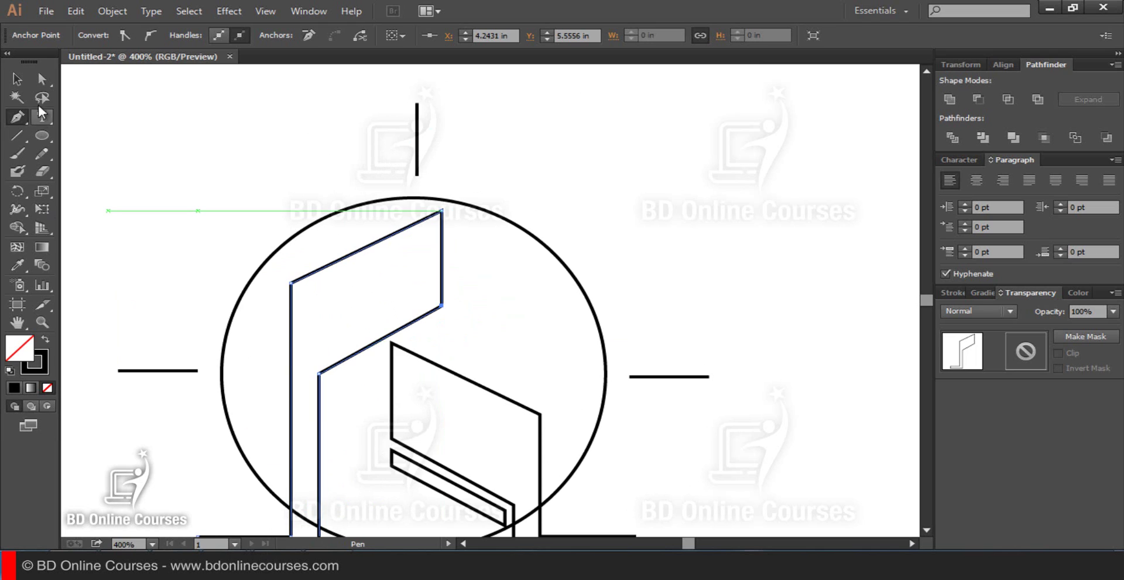
ctrl+click(70, 108)
drag(397, 307, 399, 268)
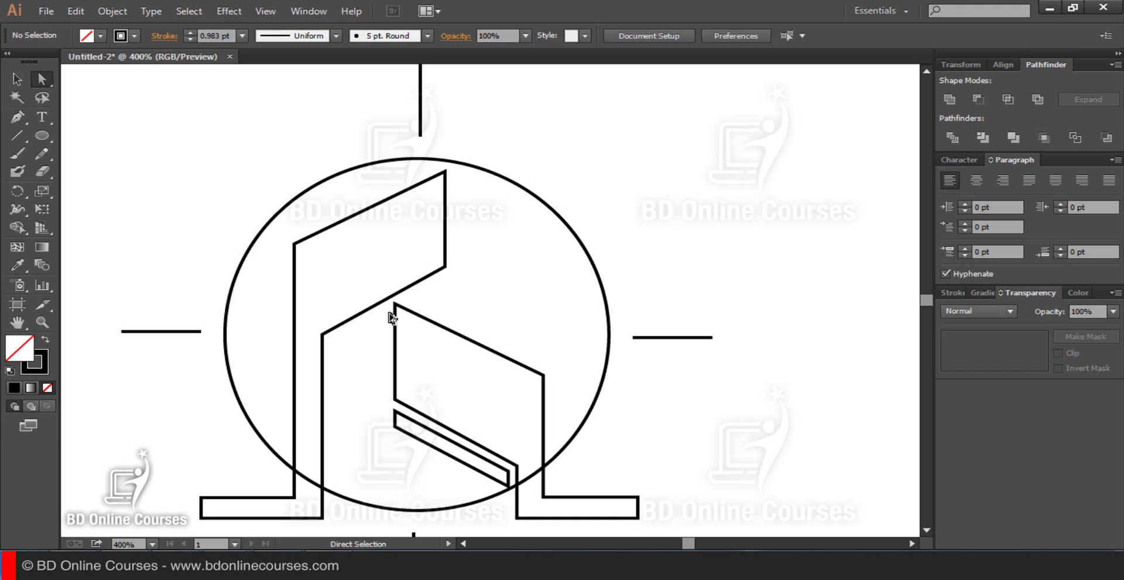
Select the left panel's slanted segment and snap its lower-left anchor onto the wall corner.
click(357, 313)
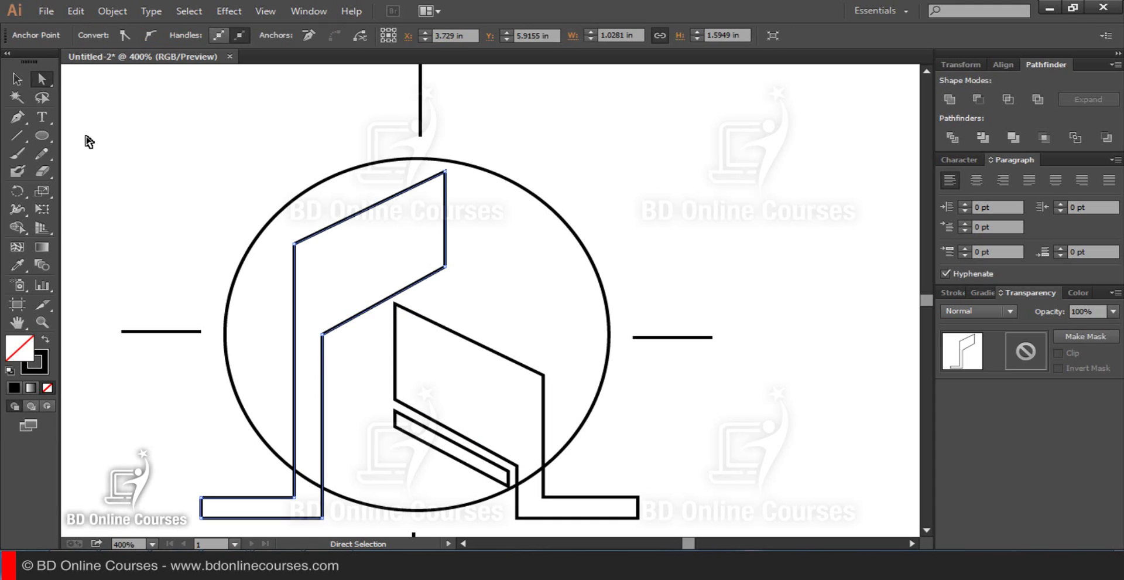
drag(373, 335, 350, 300)
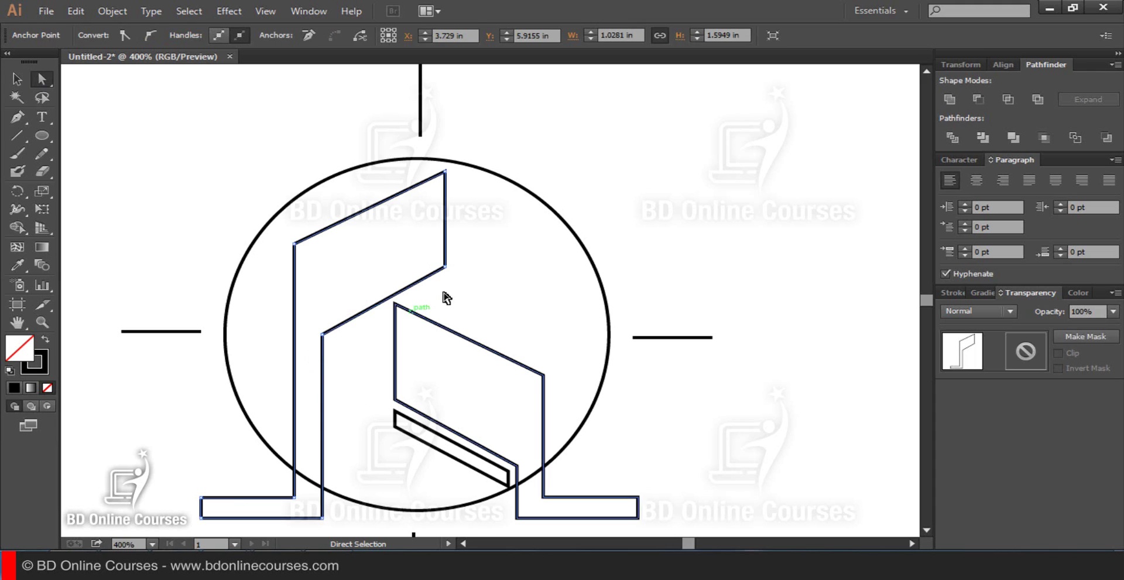
key(v)
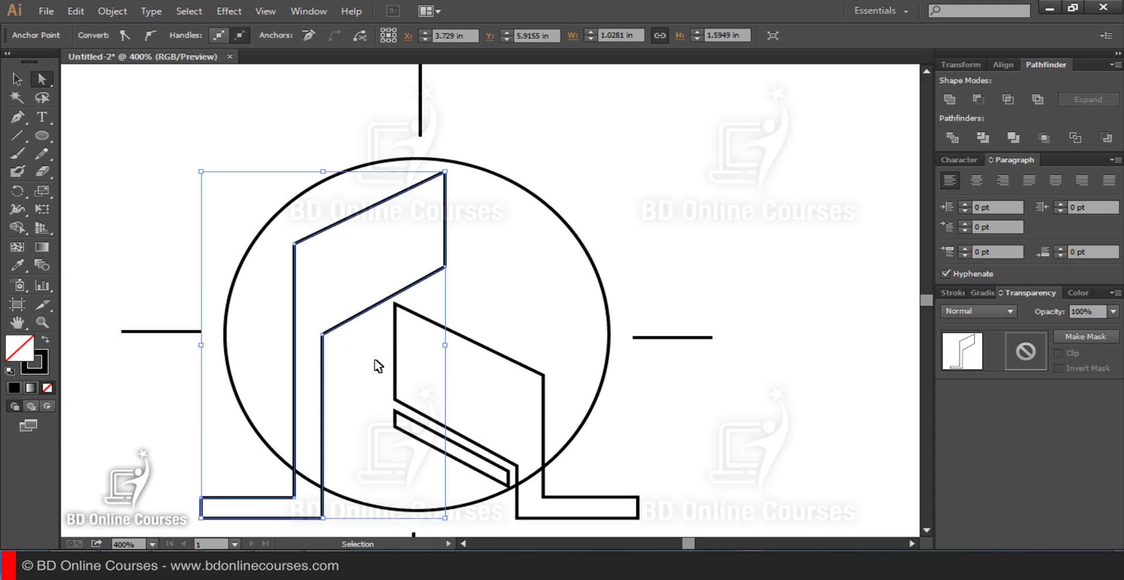
key(a)
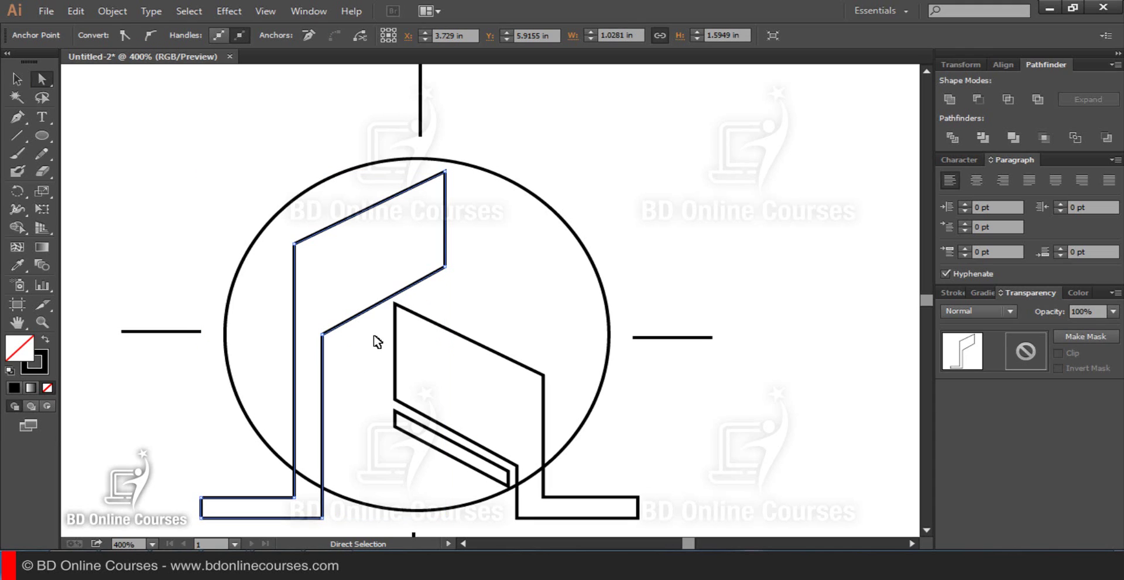
key(ctrl)
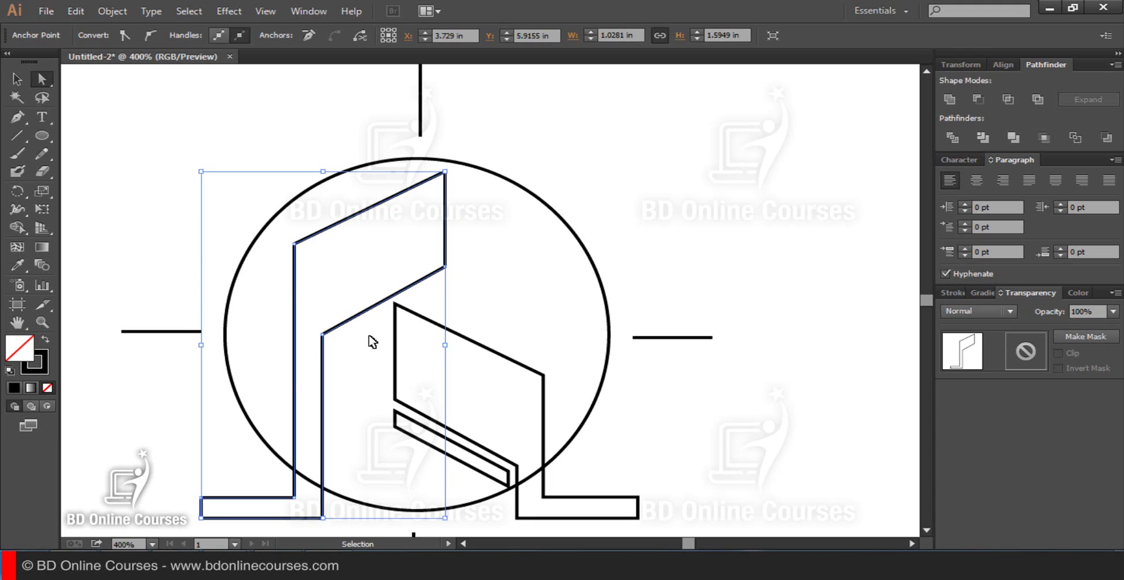
click(372, 341)
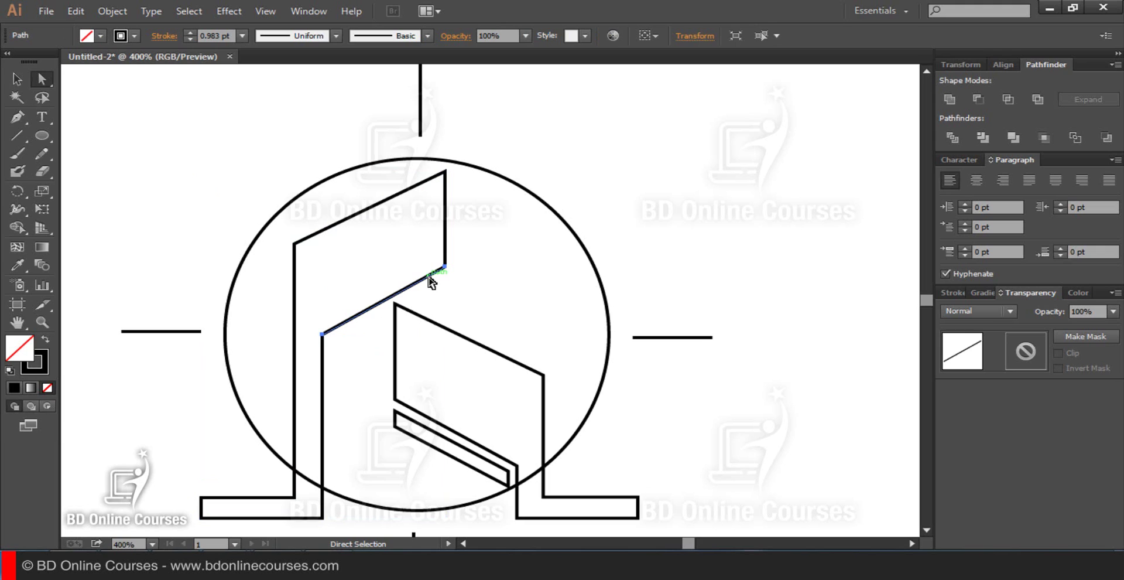
drag(431, 282, 430, 287)
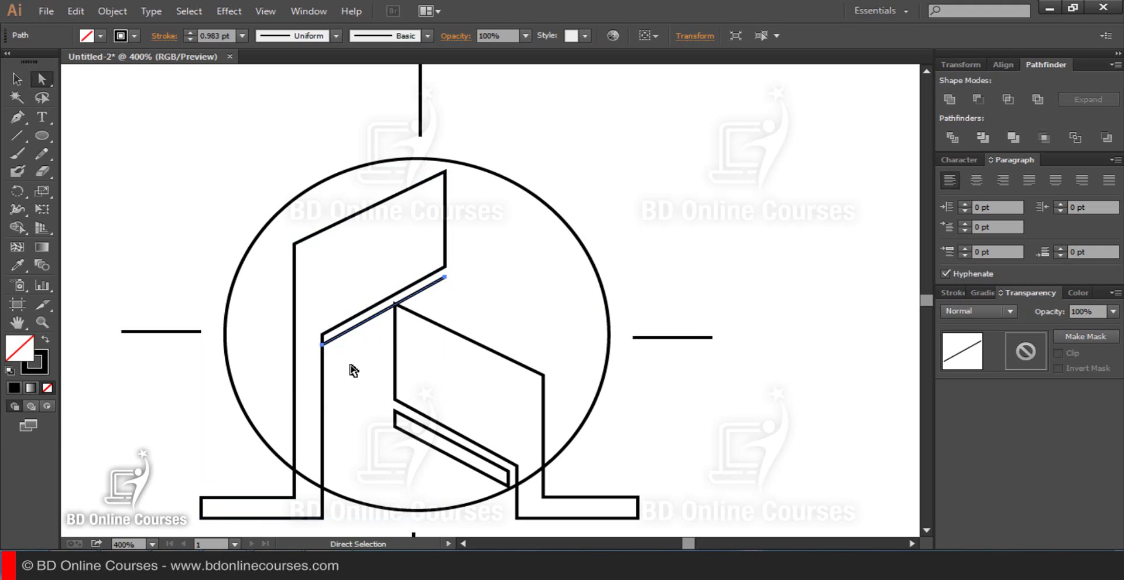
click(322, 344)
click(18, 117)
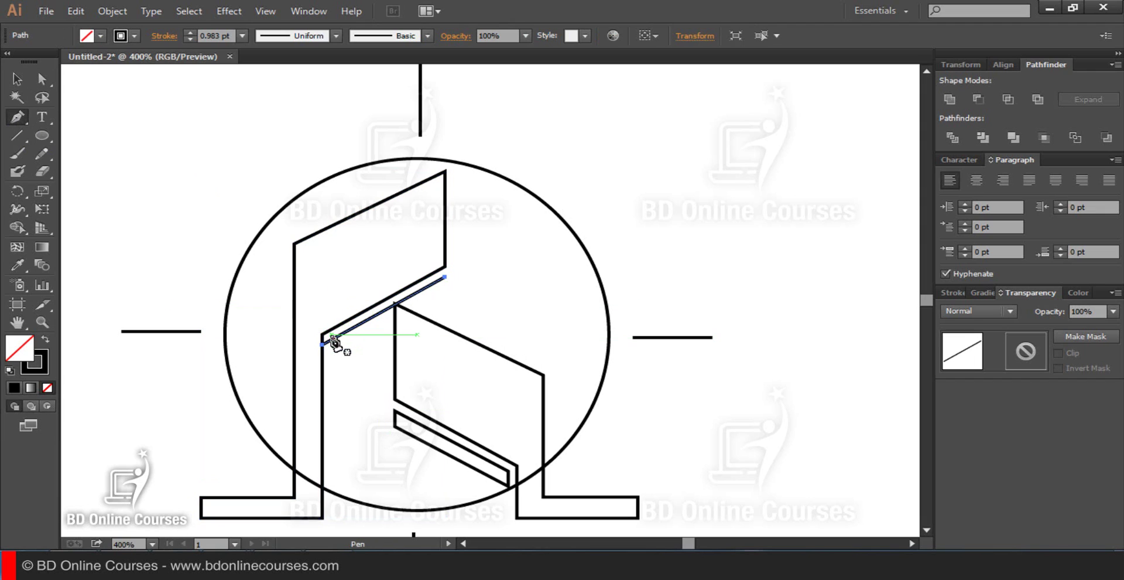
click(329, 339)
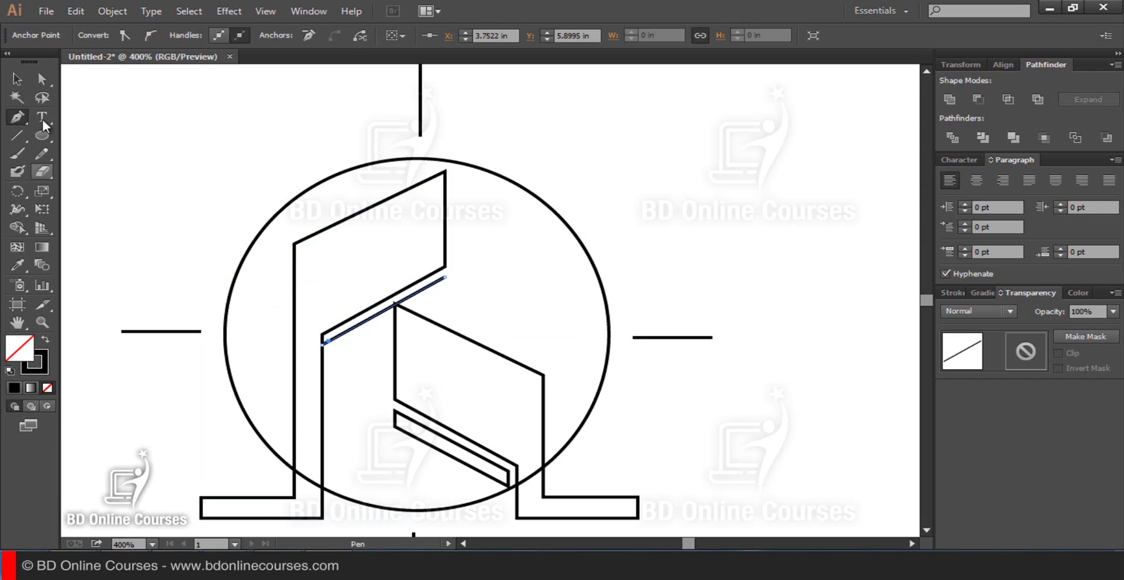
click(42, 77)
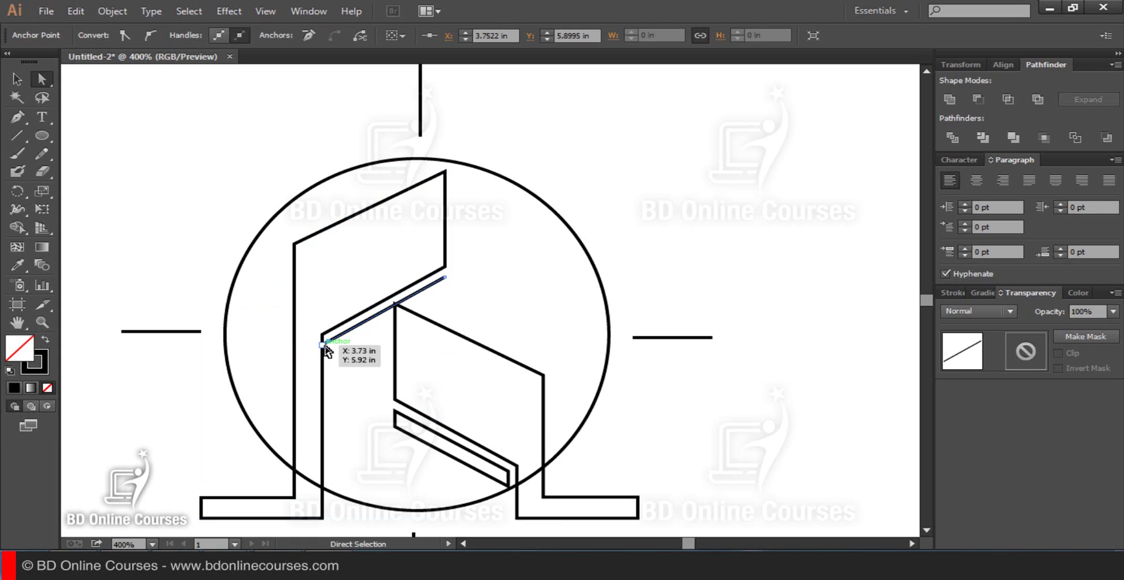
drag(325, 346, 323, 345)
click(358, 388)
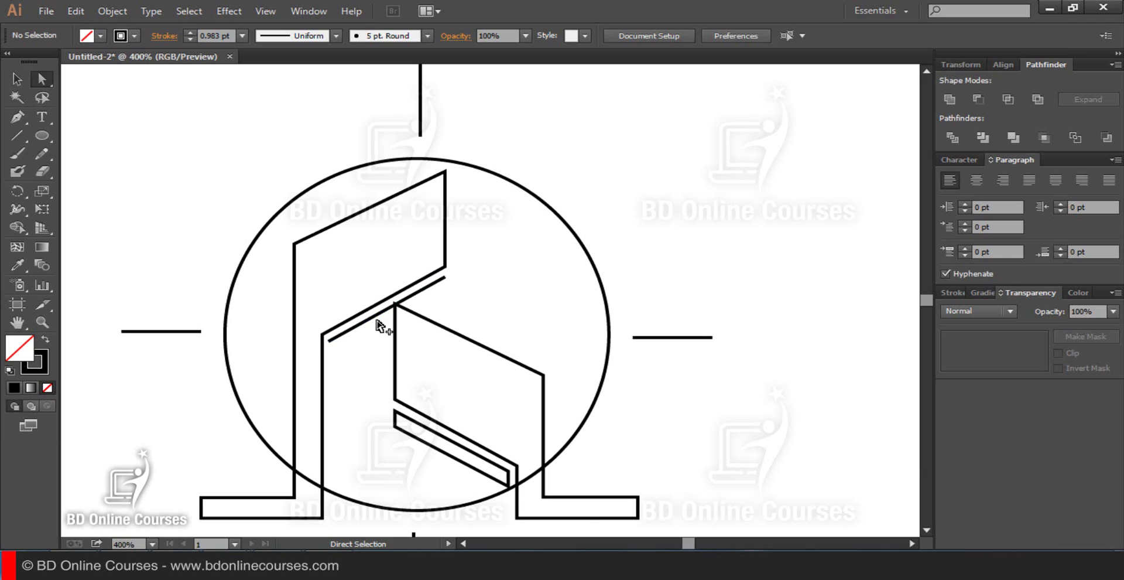
Copy the slanted line just below it and line up the two lines' right ends.
drag(381, 324, 381, 334)
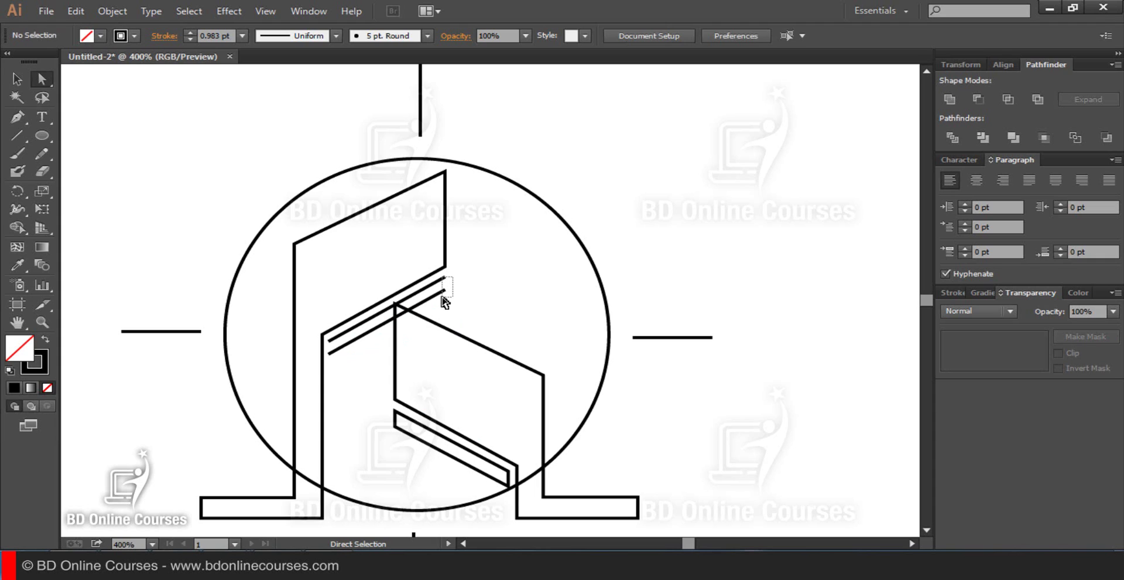
drag(438, 294, 449, 301)
click(446, 290)
drag(446, 289, 447, 296)
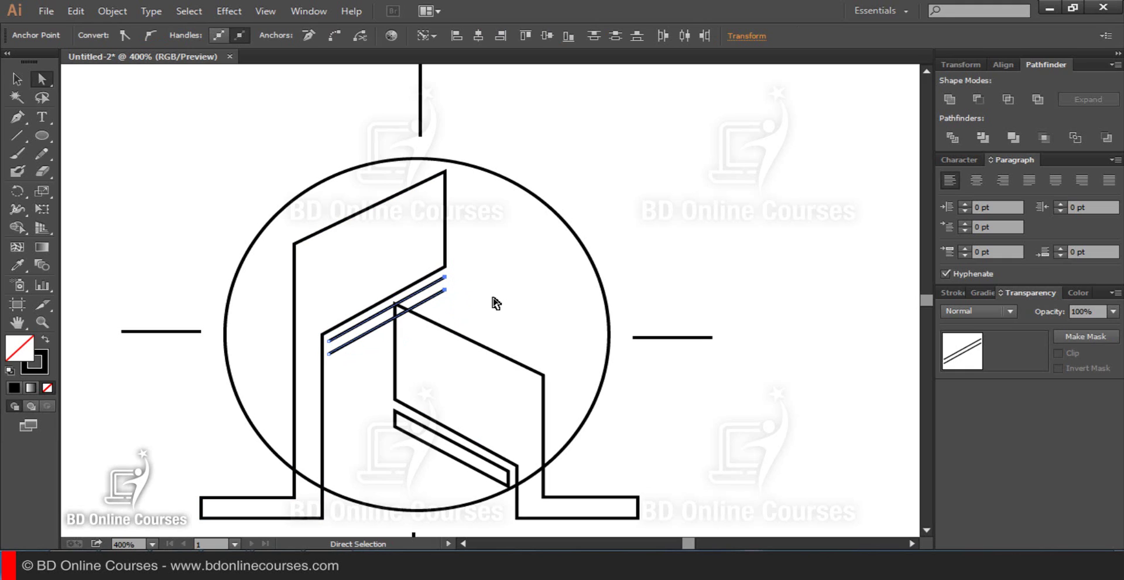
key(v)
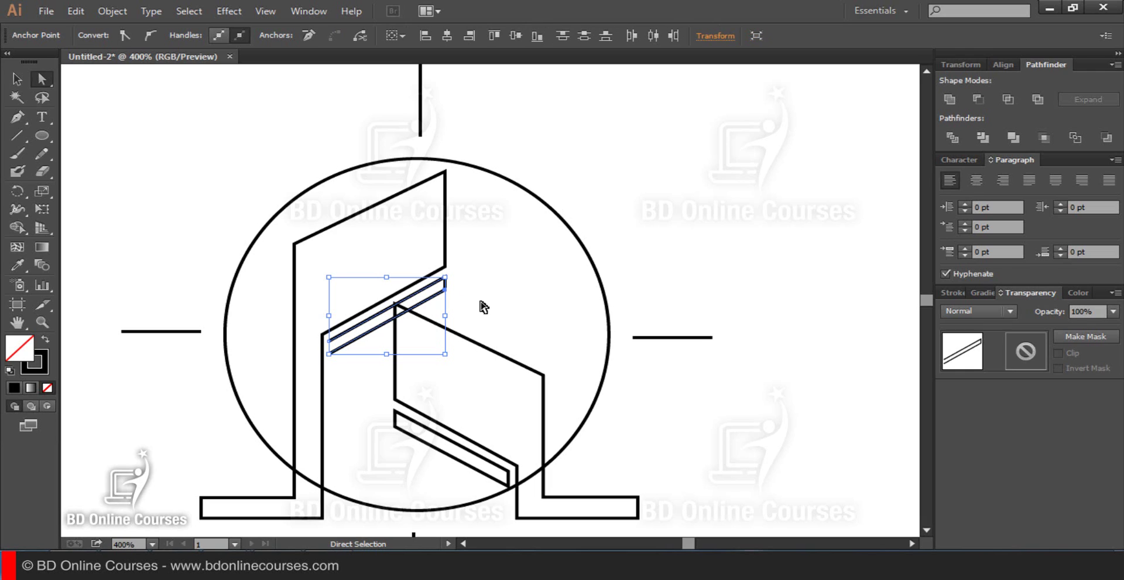
key(a)
click(482, 304)
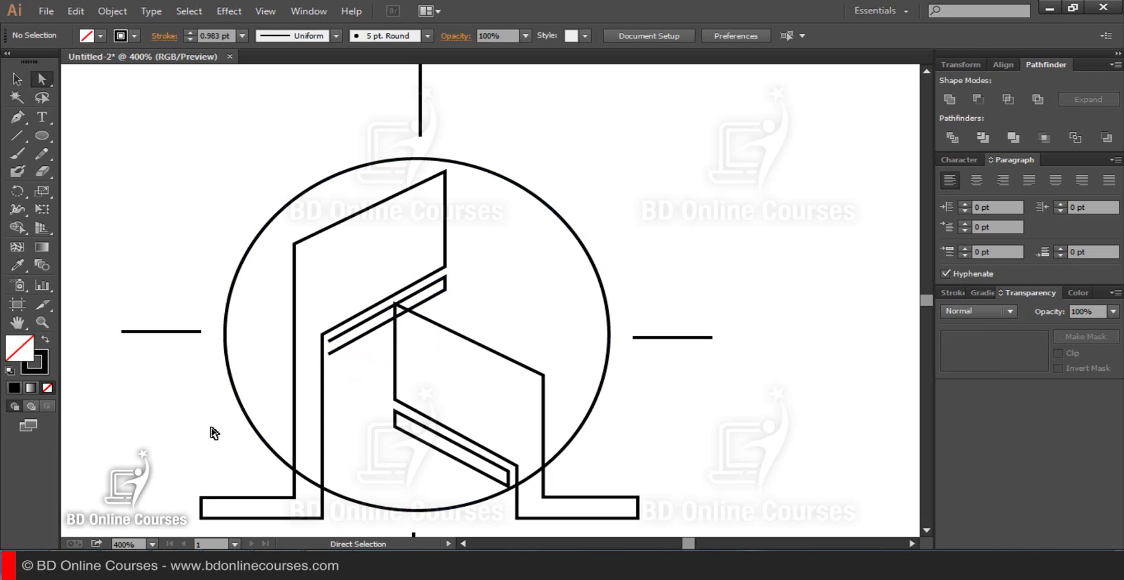
Join the double line's open left ends with Ctrl+J into a closed ledge bar.
click(330, 354)
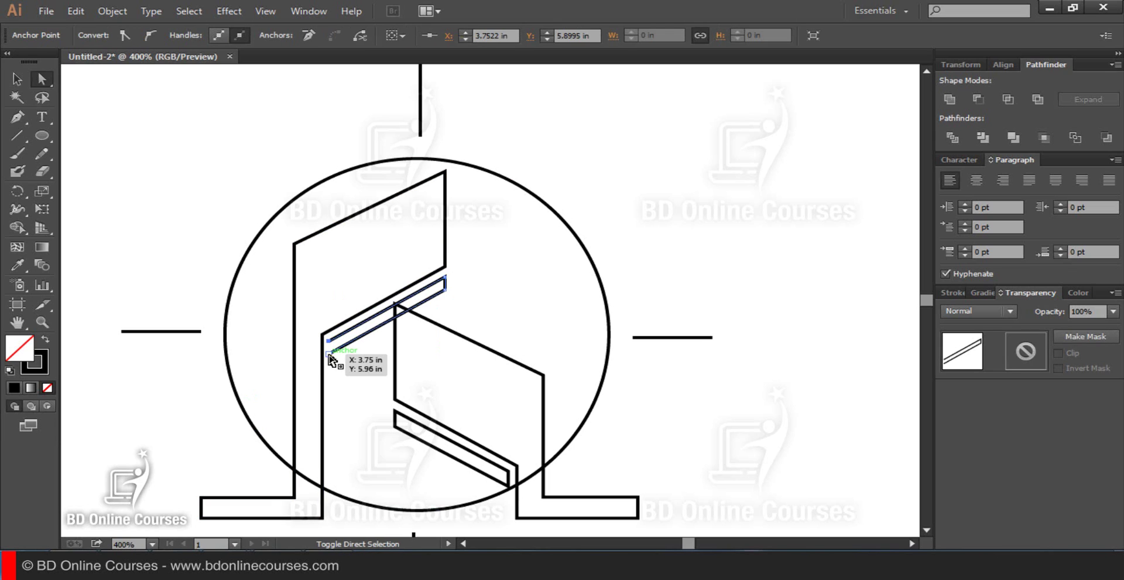
ctrl+click(327, 357)
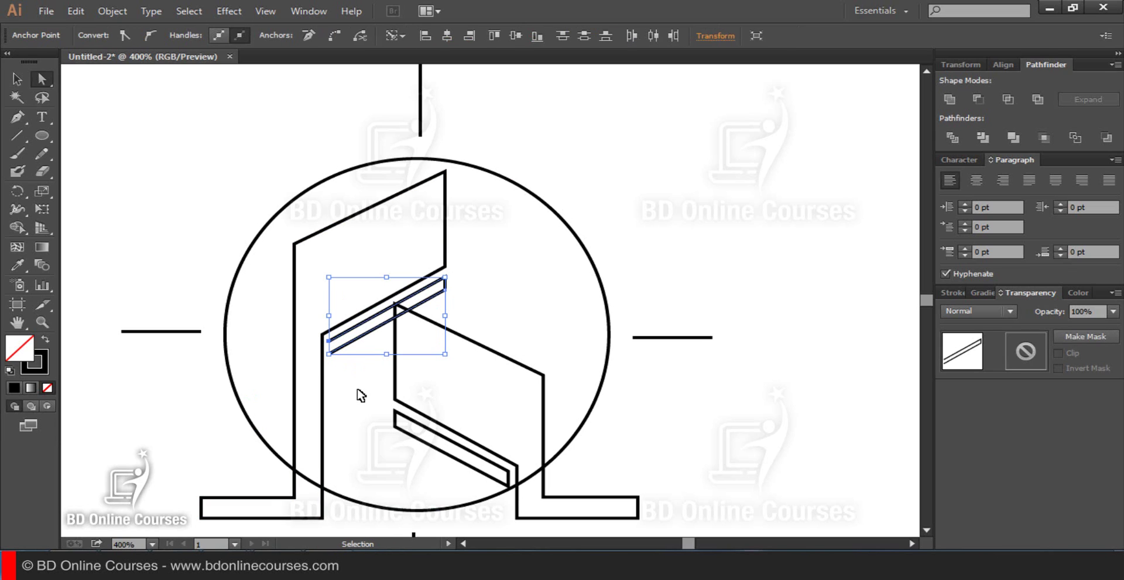
key(ctrl+j)
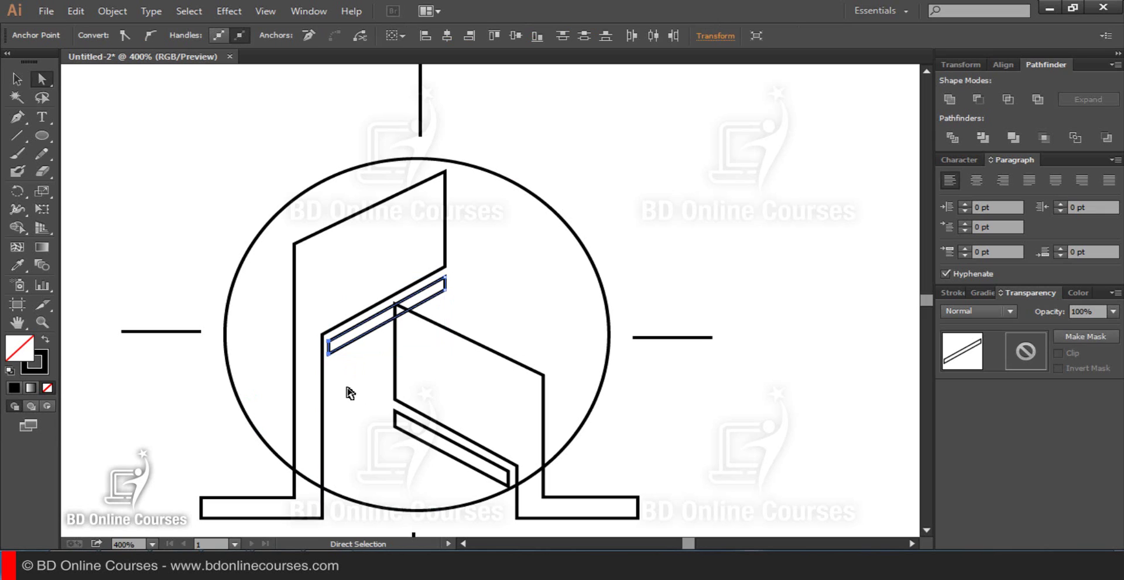
click(370, 388)
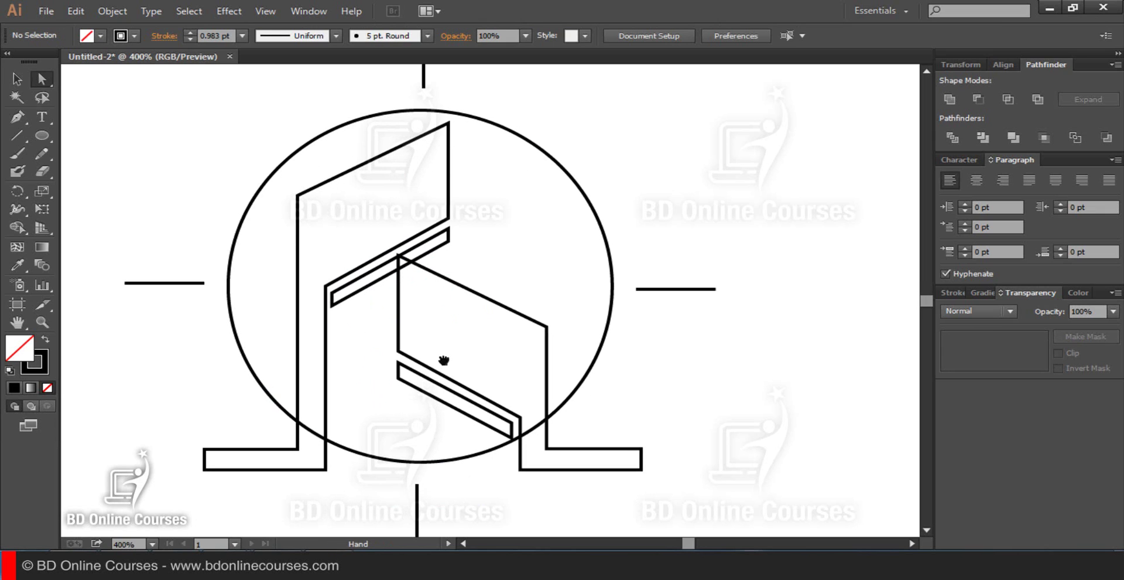
scroll(442, 359, down, 1)
Draw a small square with the Rectangle tool near the circle's bottom.
click(41, 135)
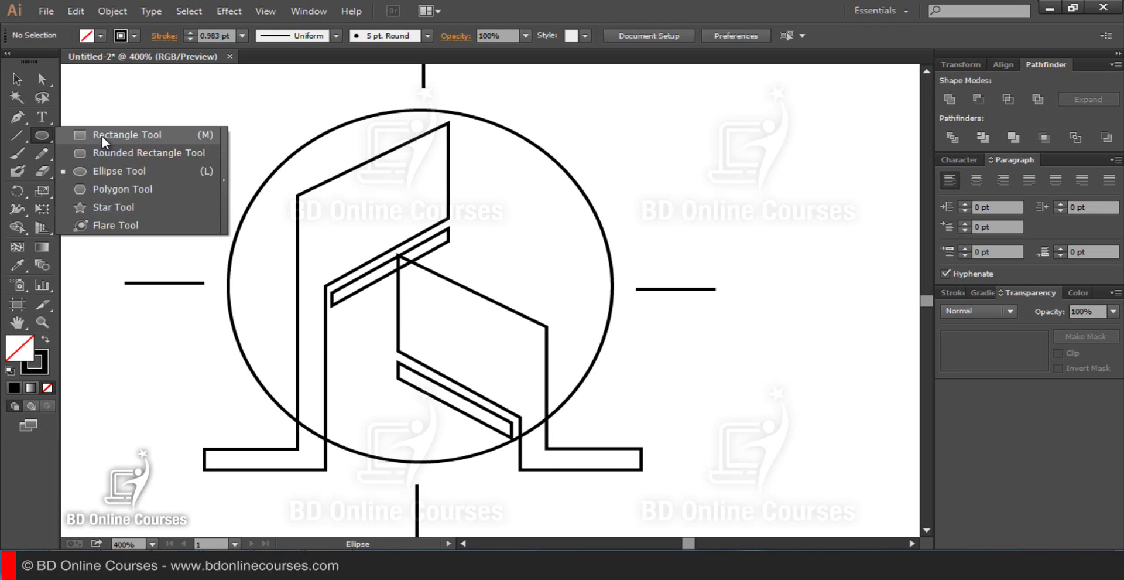
click(103, 141)
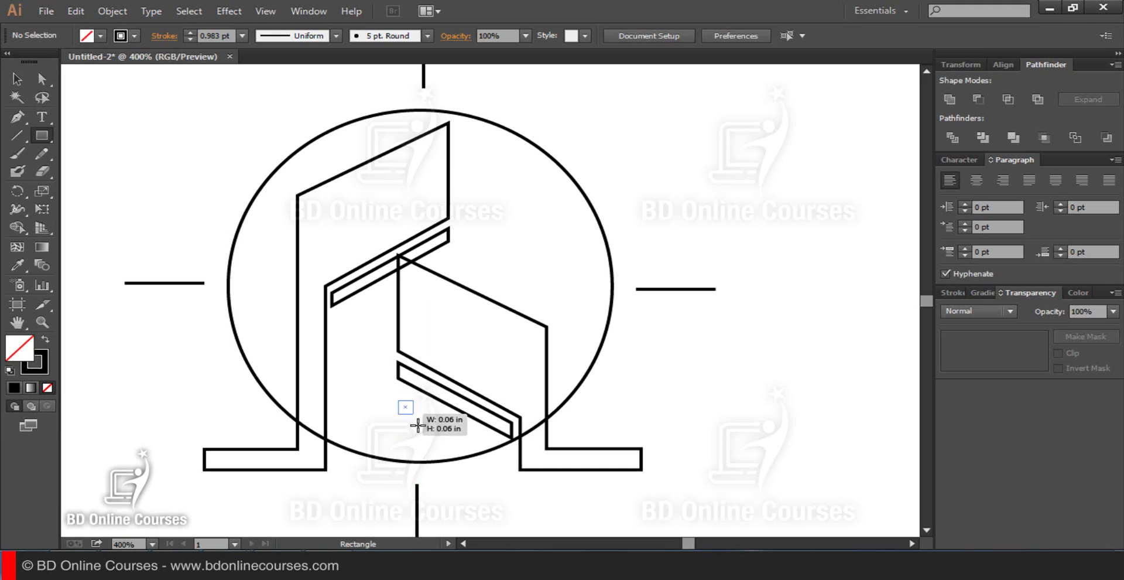
drag(398, 400, 438, 445)
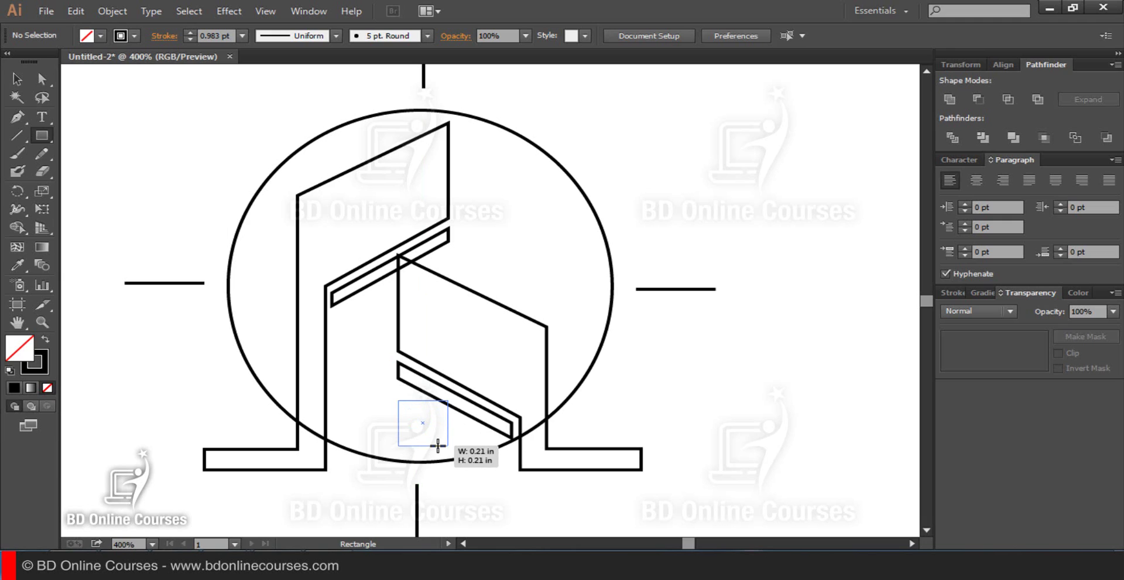
drag(438, 445, 438, 445)
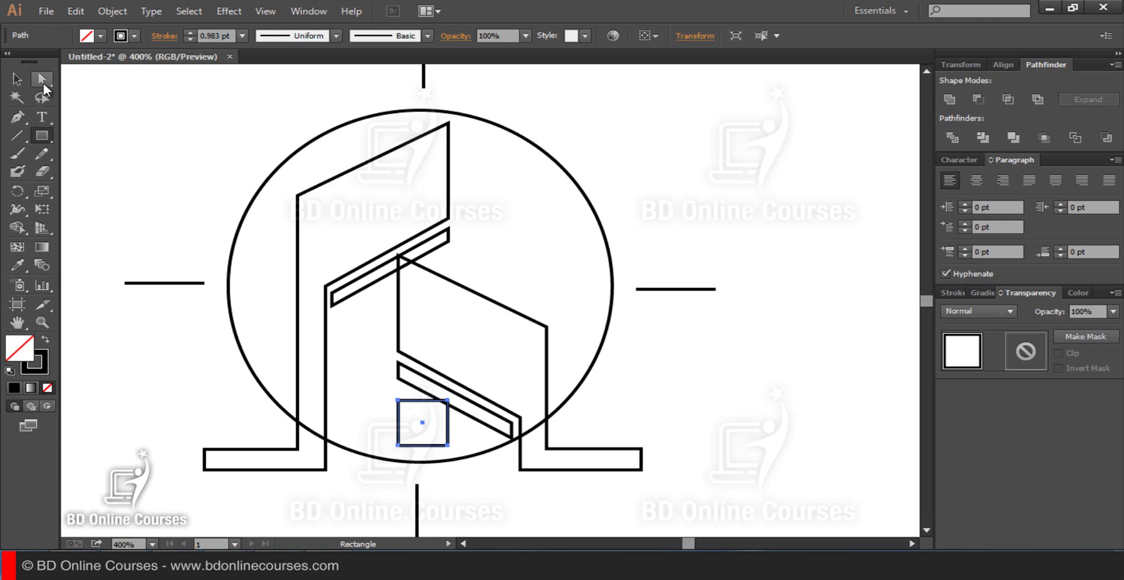
Move the square to the circle's bottom, just left of the lower slanted ledge.
click(44, 83)
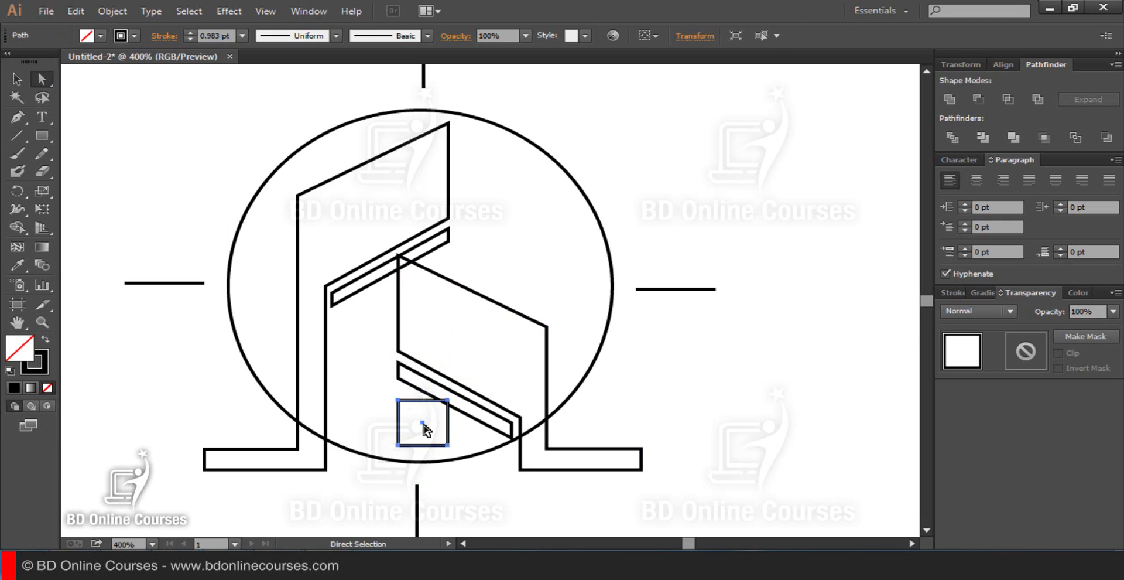
mouse_move(424, 425)
mouse_down()
mouse_move(418, 486)
mouse_move(415, 428)
mouse_up()
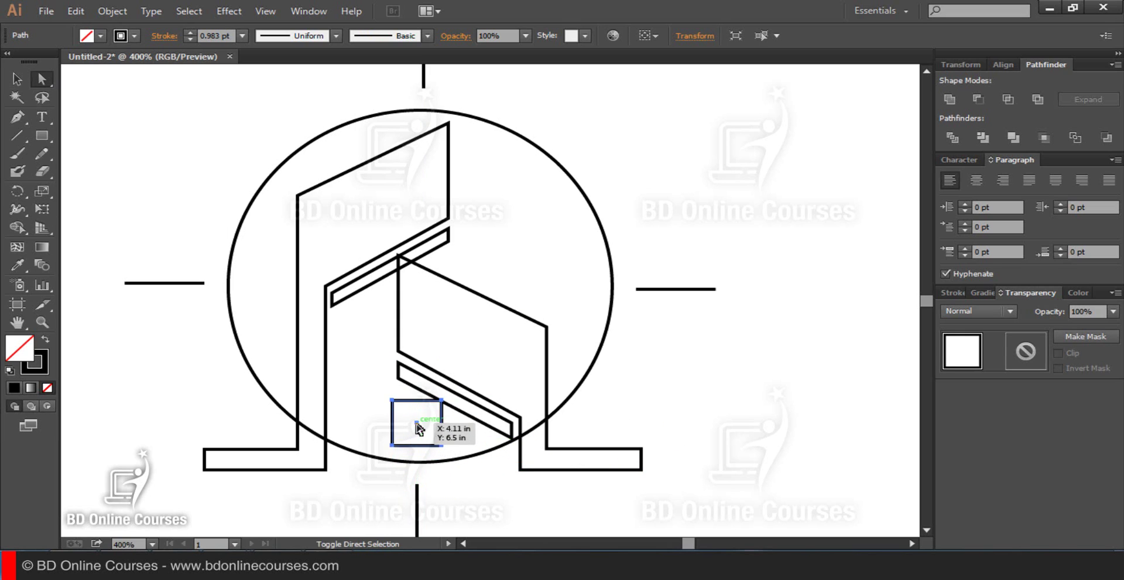
click(639, 414)
key(ctrl)
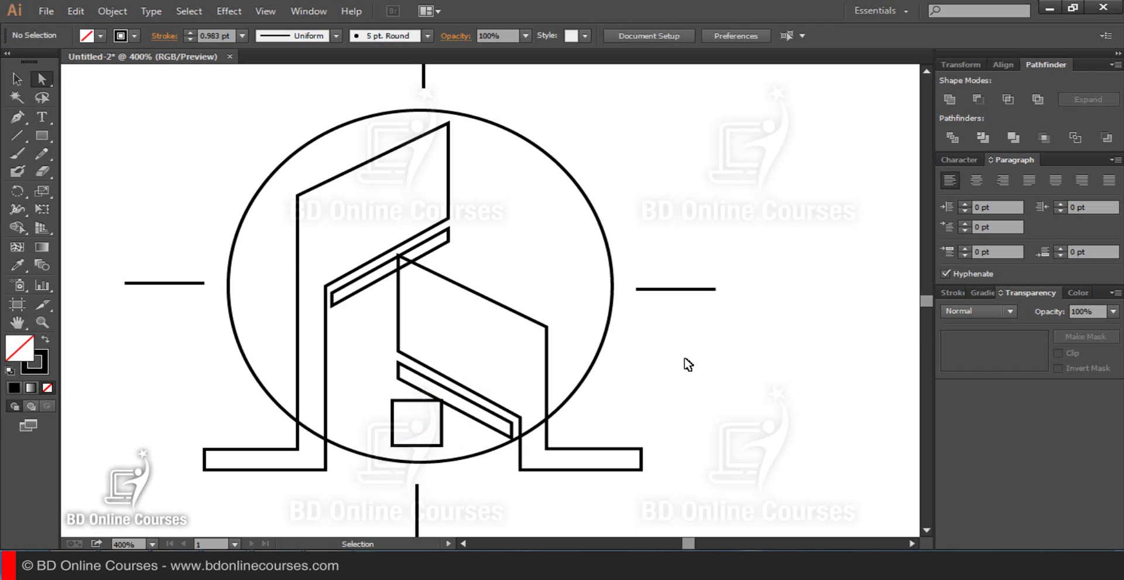
key(ctrl+minus)
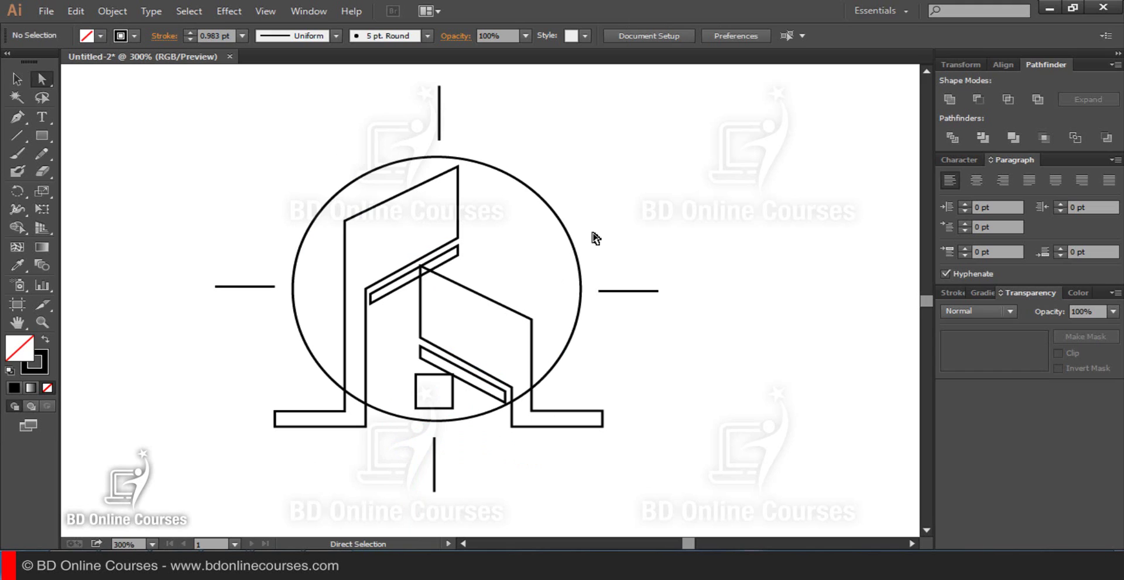
key(space)
drag(472, 302, 493, 304)
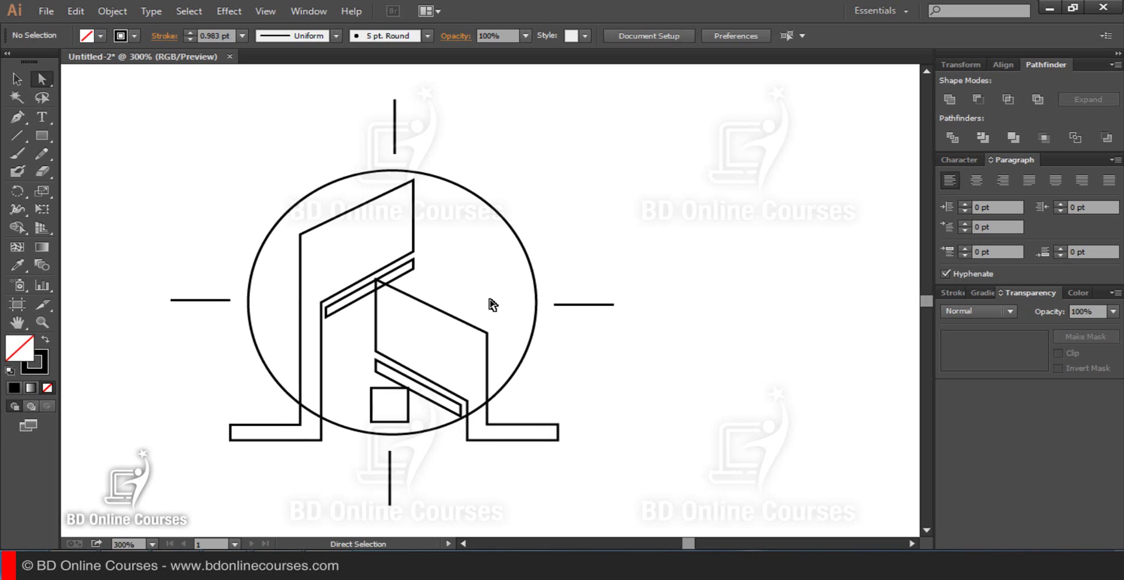
key(alt)
Select both the left and right building outline shapes.
alt+click(436, 317)
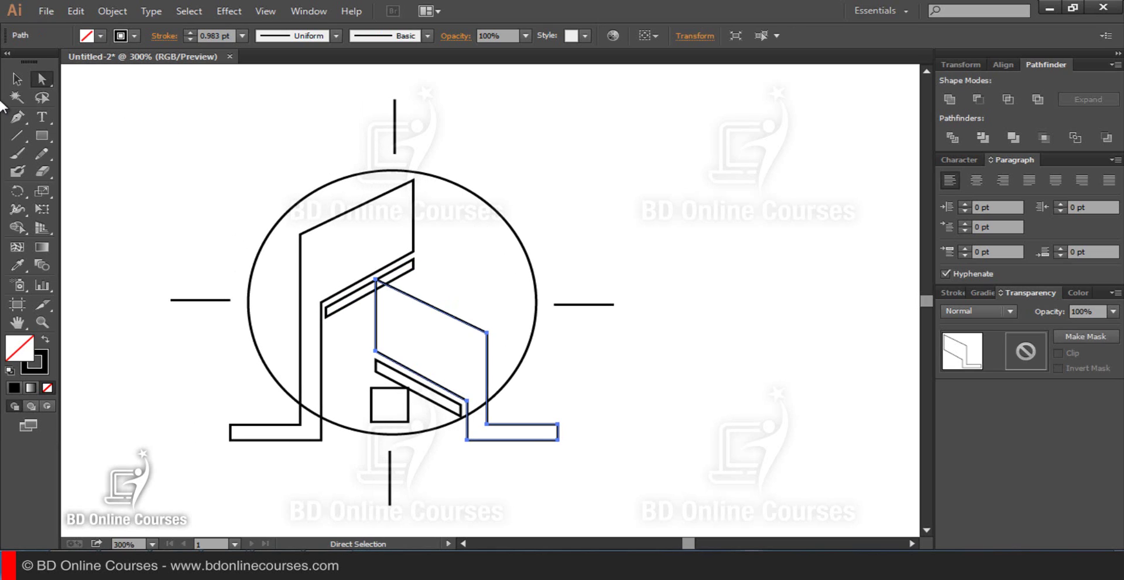
click(17, 86)
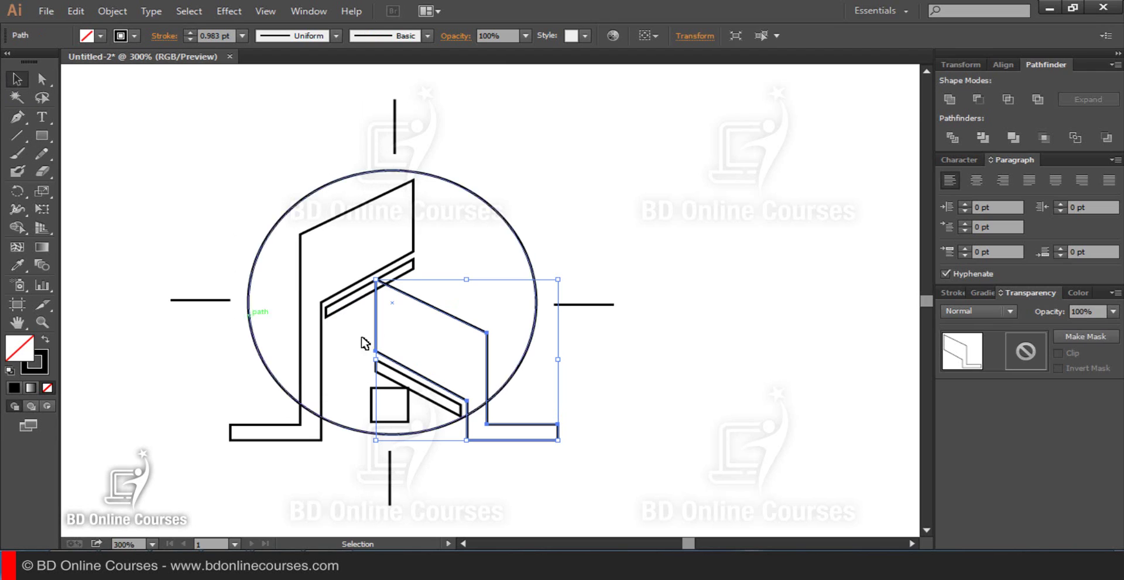
click(475, 310)
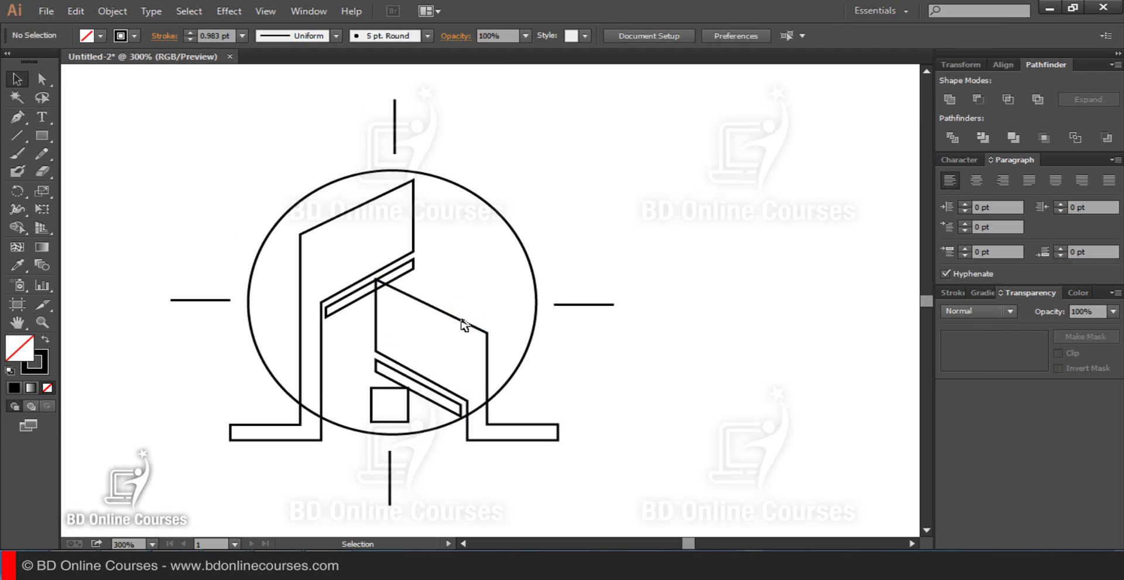
click(433, 333)
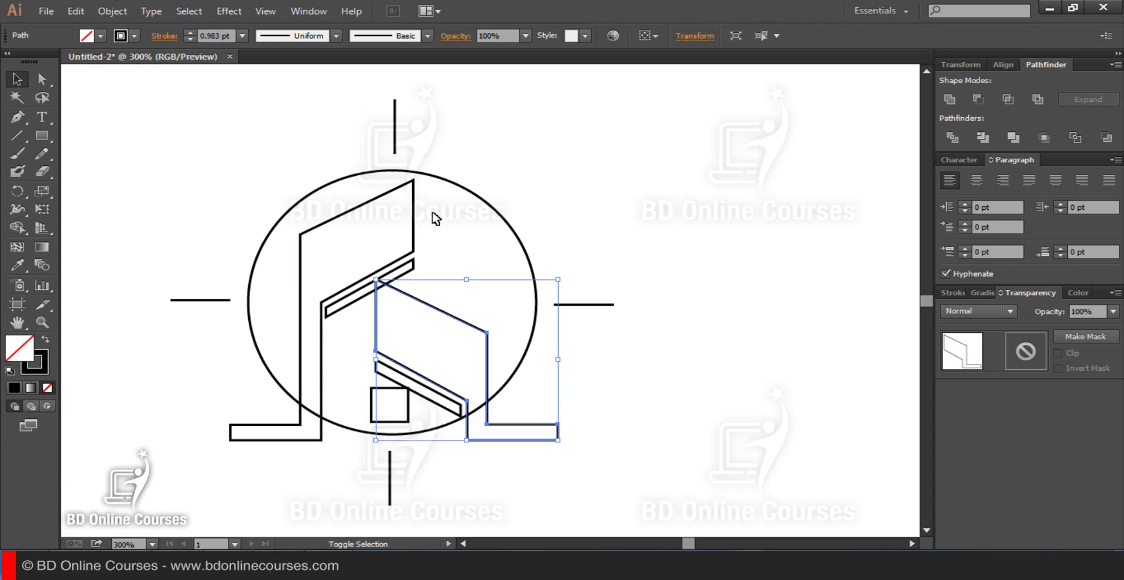
drag(381, 221, 448, 429)
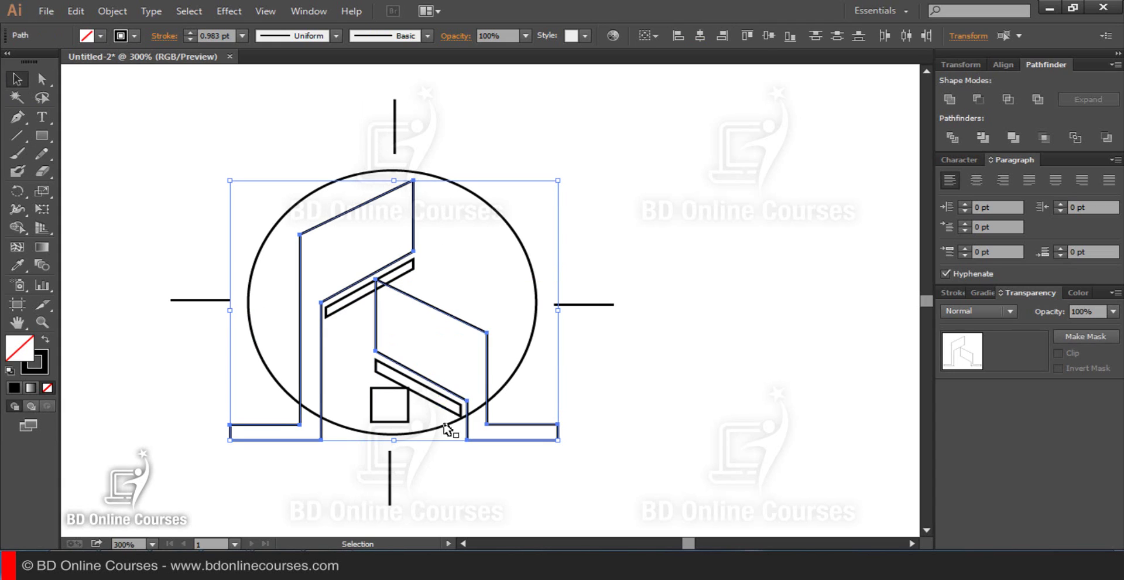
Fill both buildings with orange-red FF3600 (R 255, G 54, B 0) and no stroke.
click(48, 342)
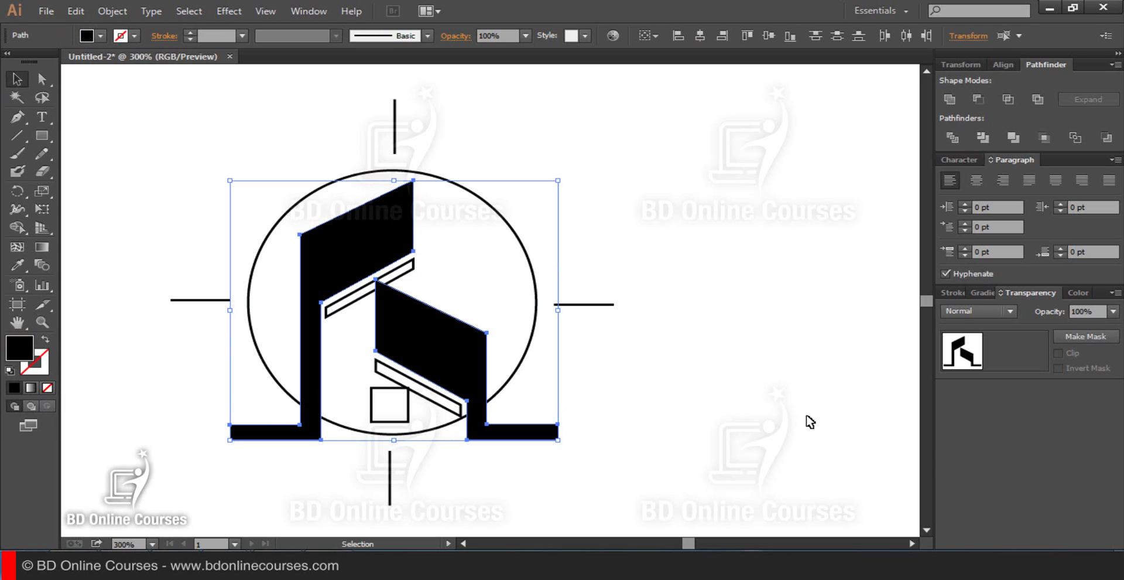
click(1078, 292)
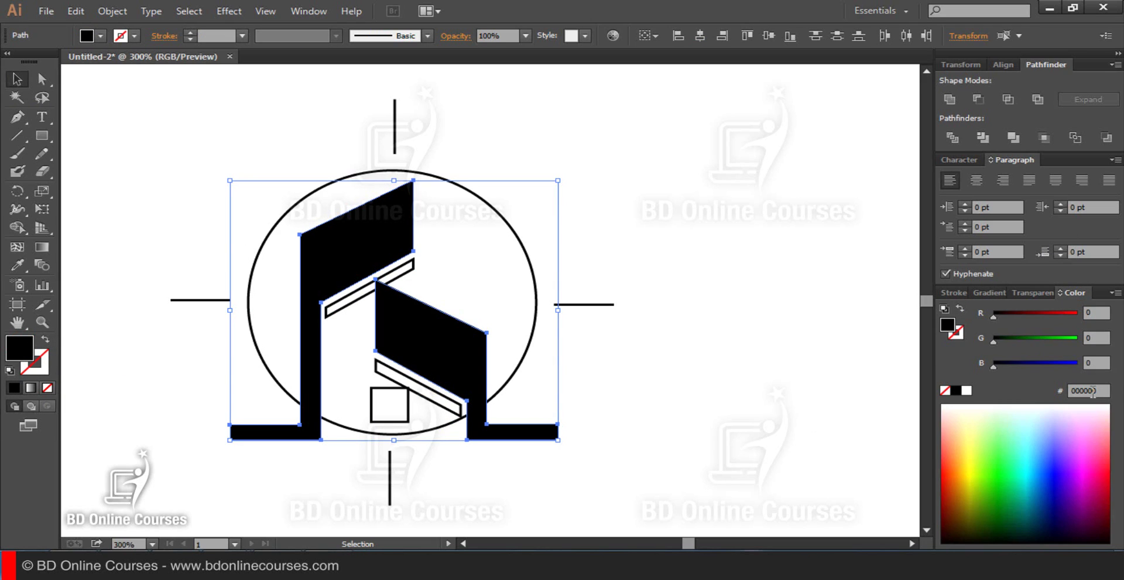
click(1005, 315)
drag(1055, 314, 1080, 314)
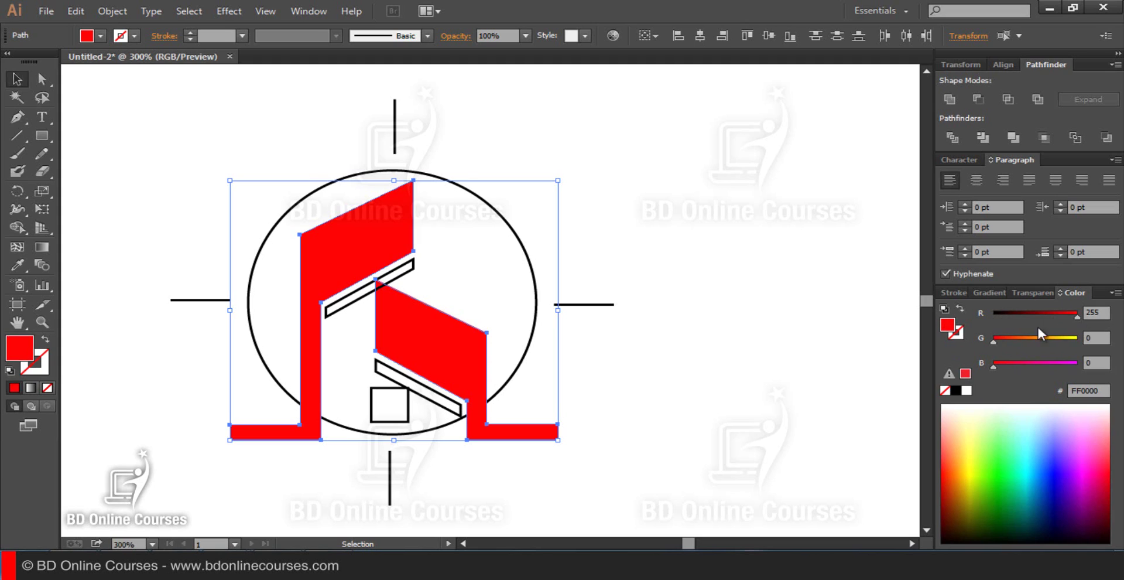
click(1011, 339)
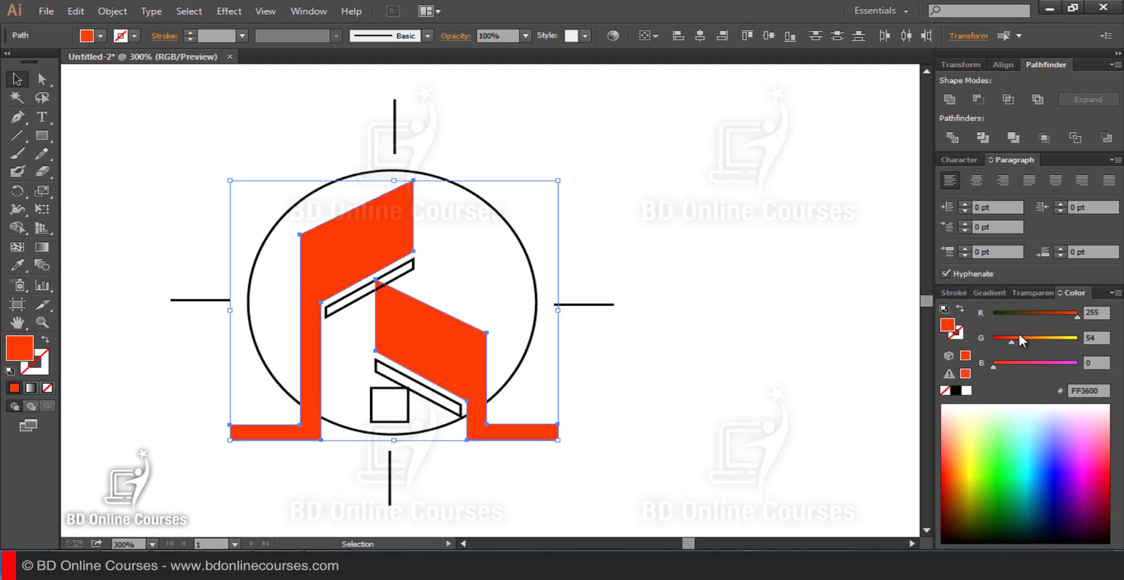
click(433, 283)
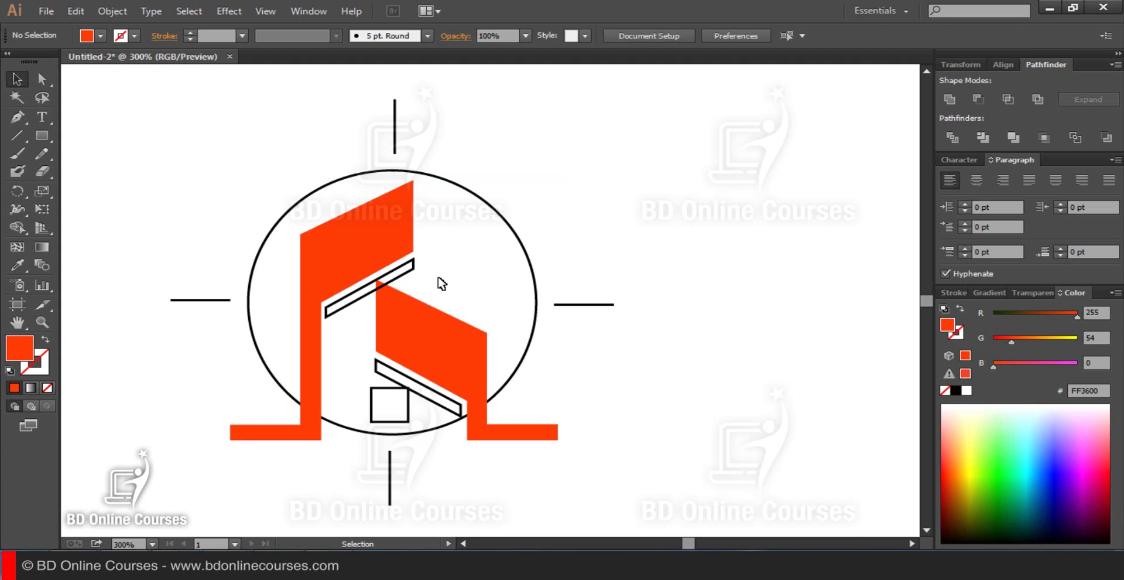
Give both thin diagonal bars a black fill at 30% opacity and send them to back.
click(354, 306)
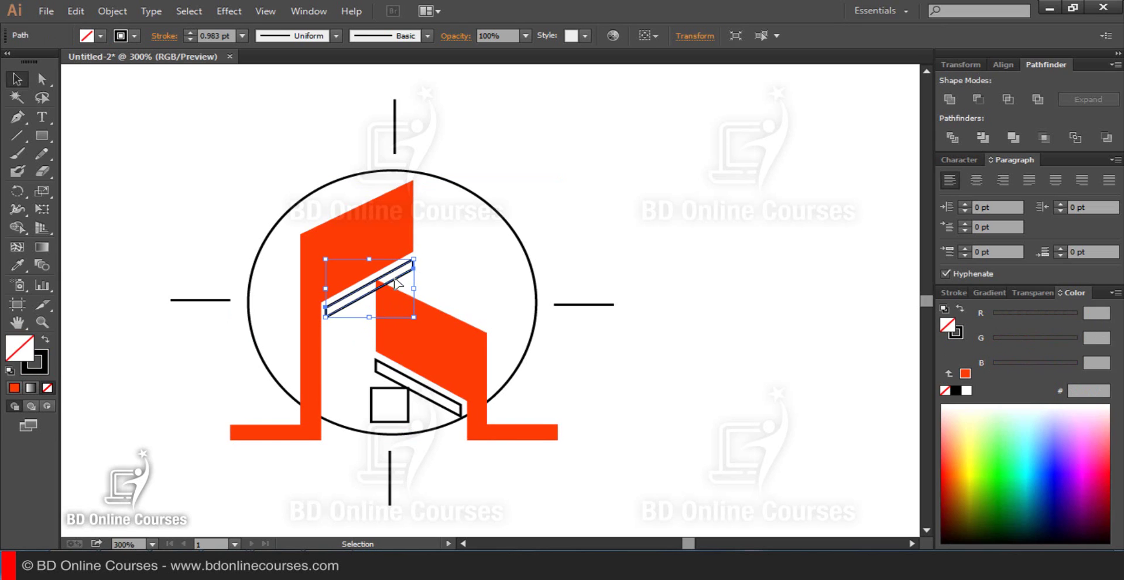
shift+click(437, 396)
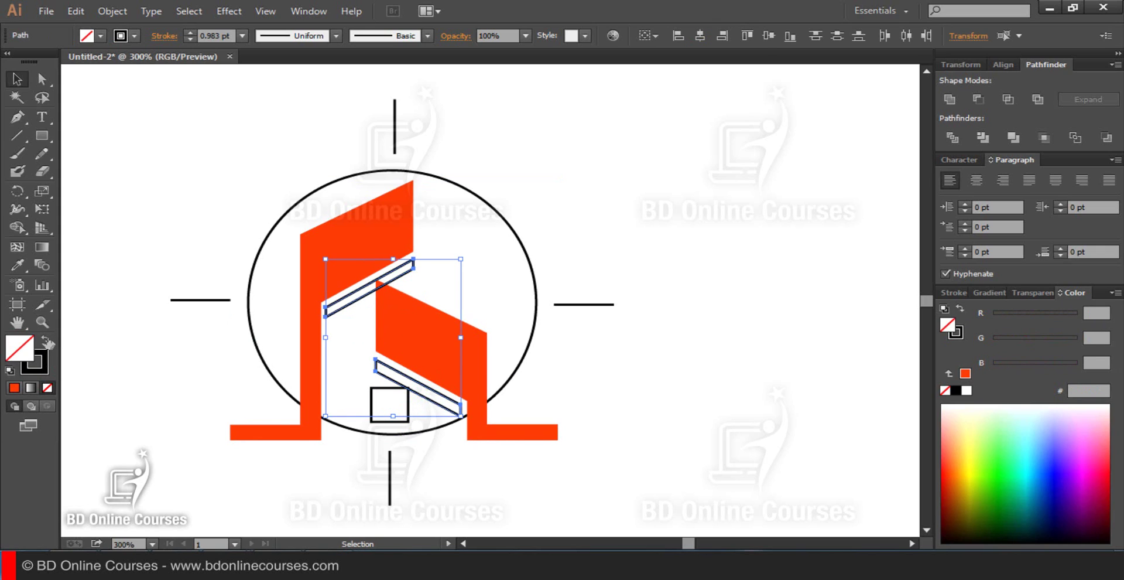
key(shift+x)
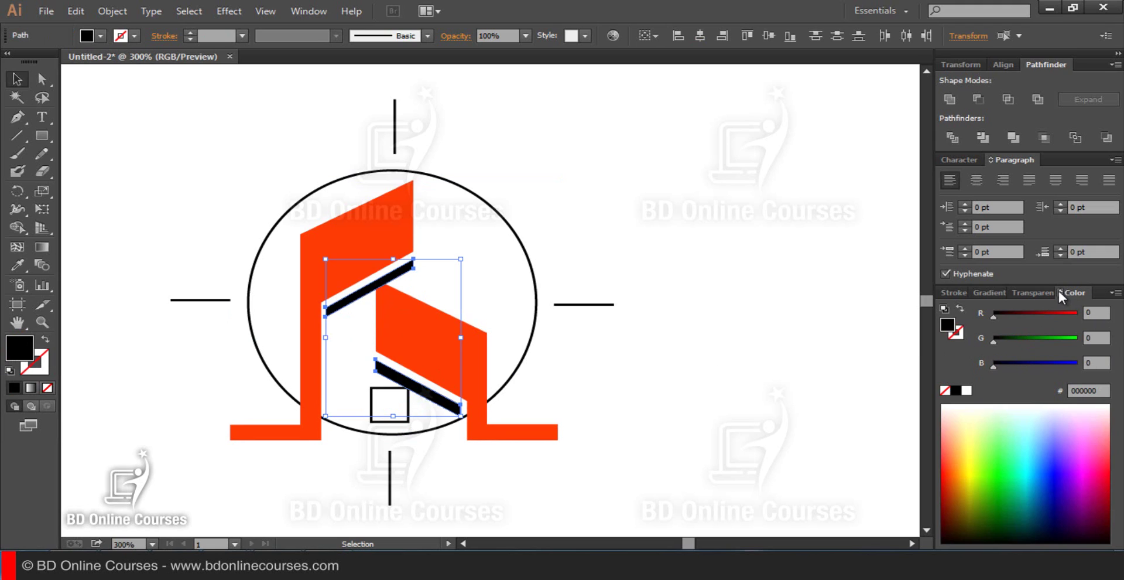
click(1036, 292)
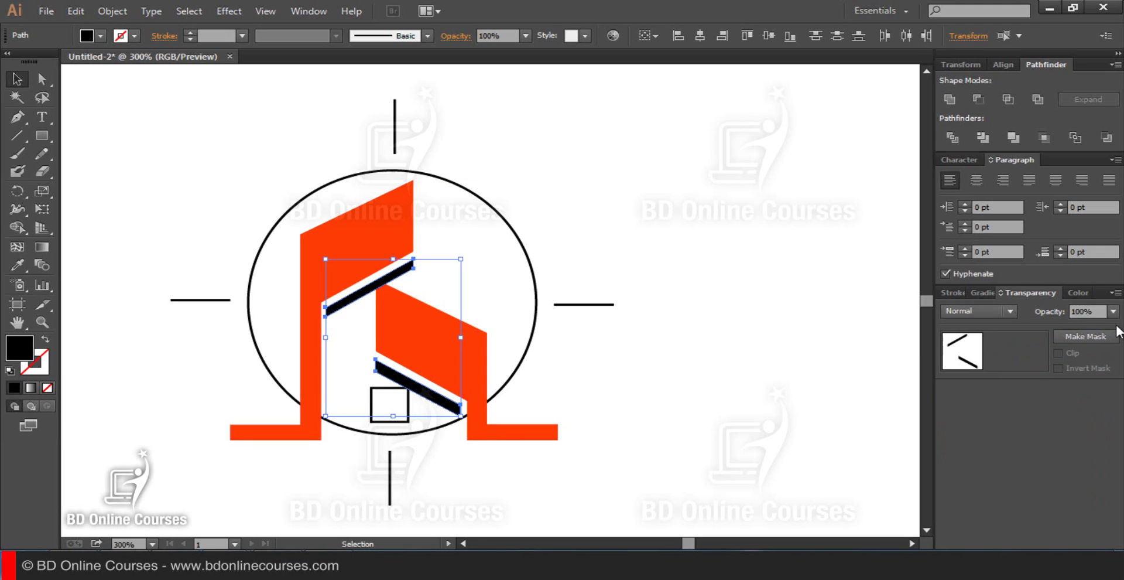
click(1113, 311)
click(1090, 380)
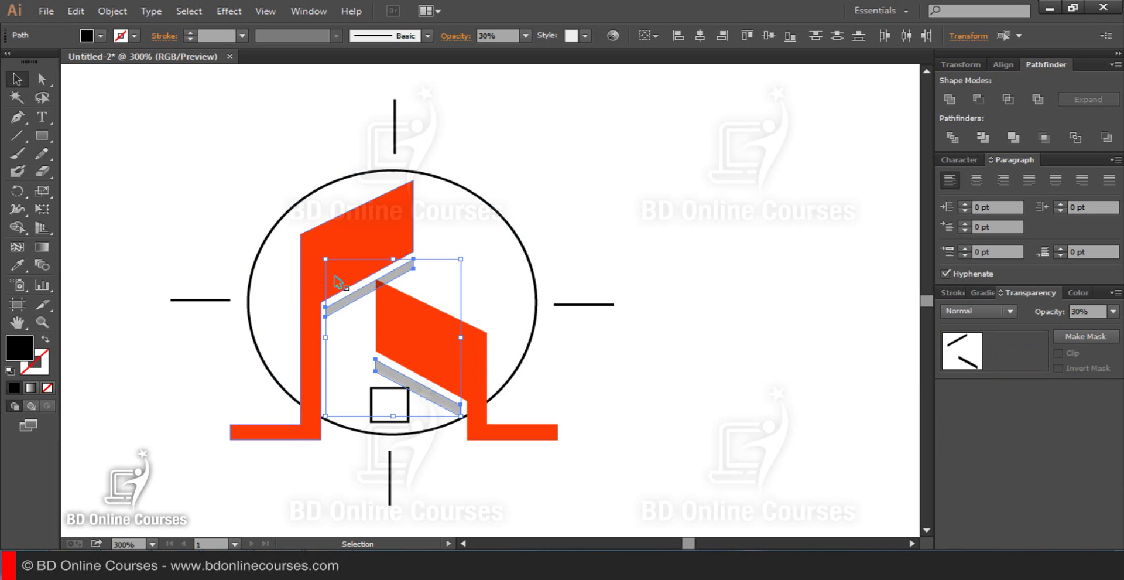
right_click(348, 294)
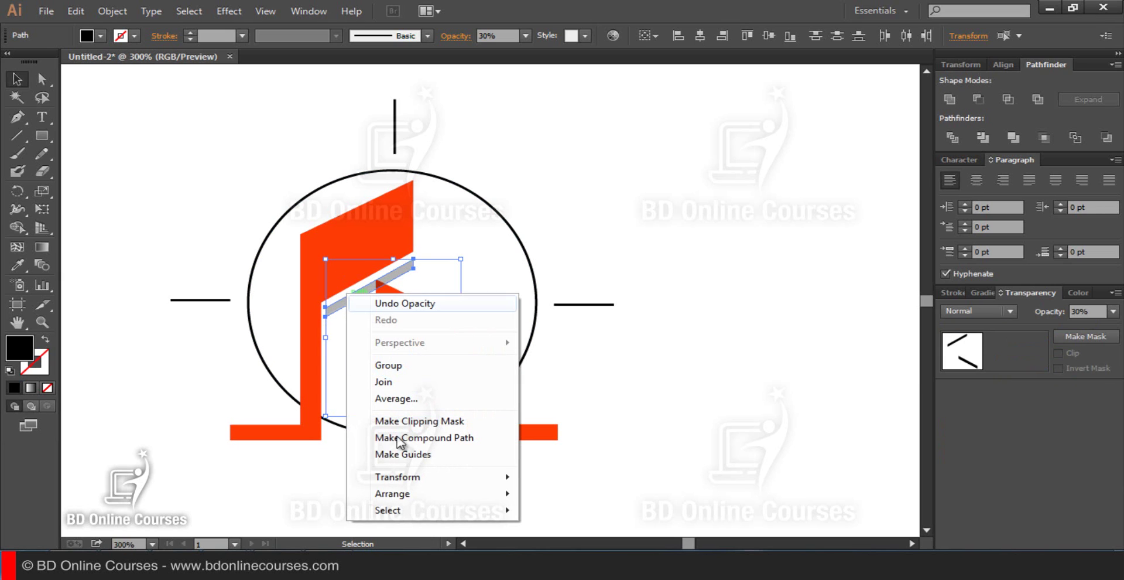
mouse_move(392, 493)
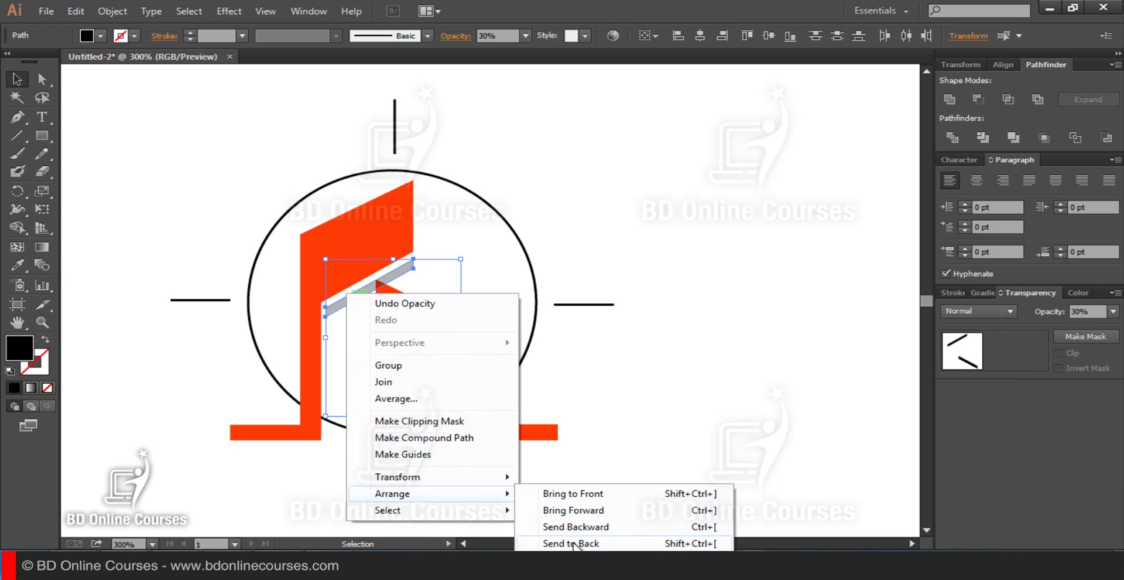
click(573, 544)
click(590, 253)
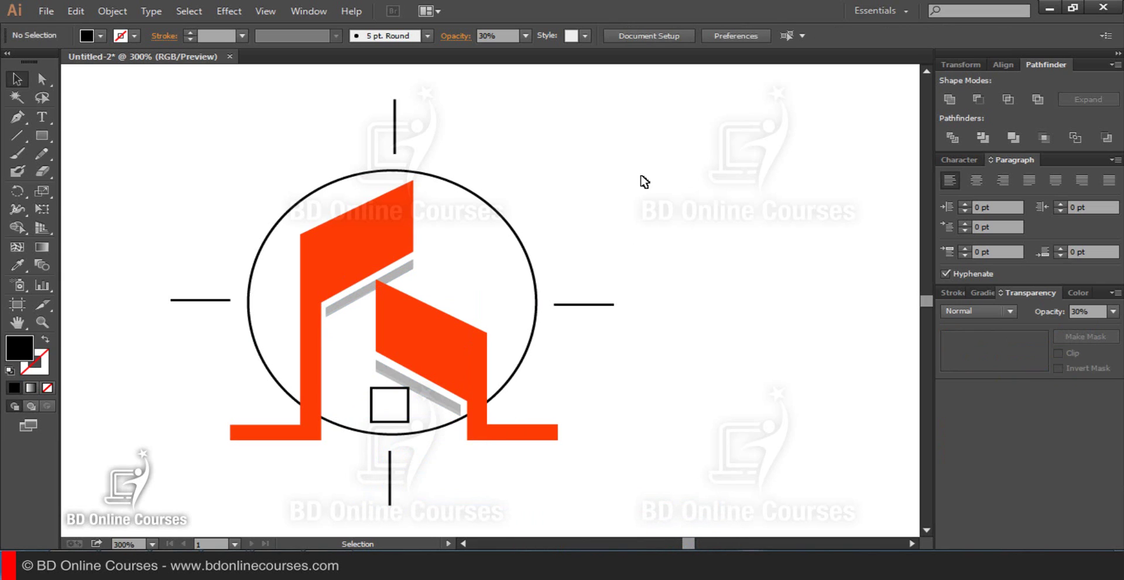
Lower the two bars' opacity to 15%.
click(383, 369)
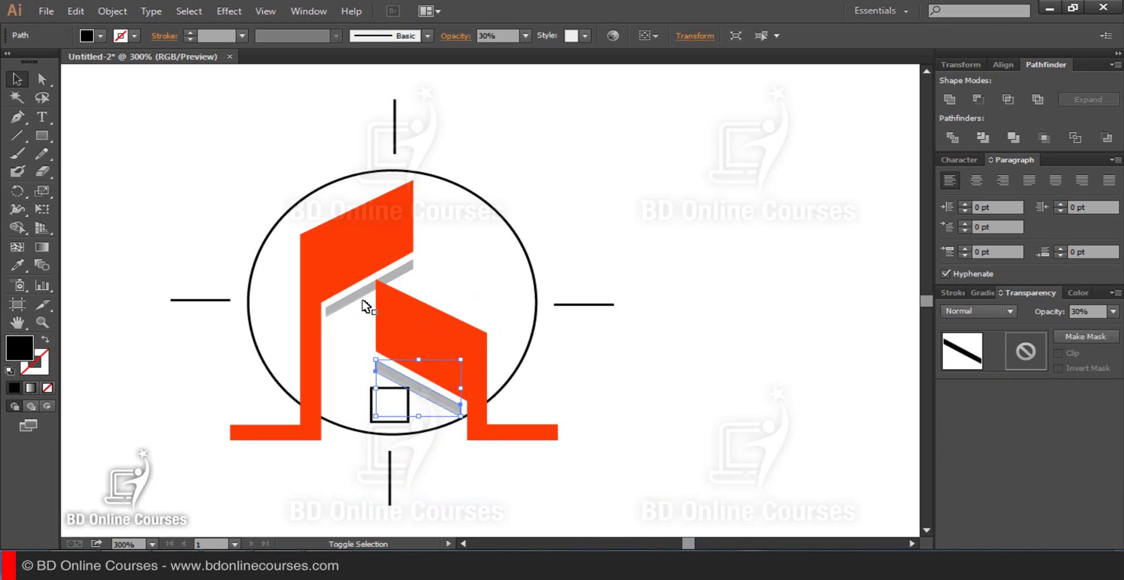
shift+click(359, 301)
click(1113, 311)
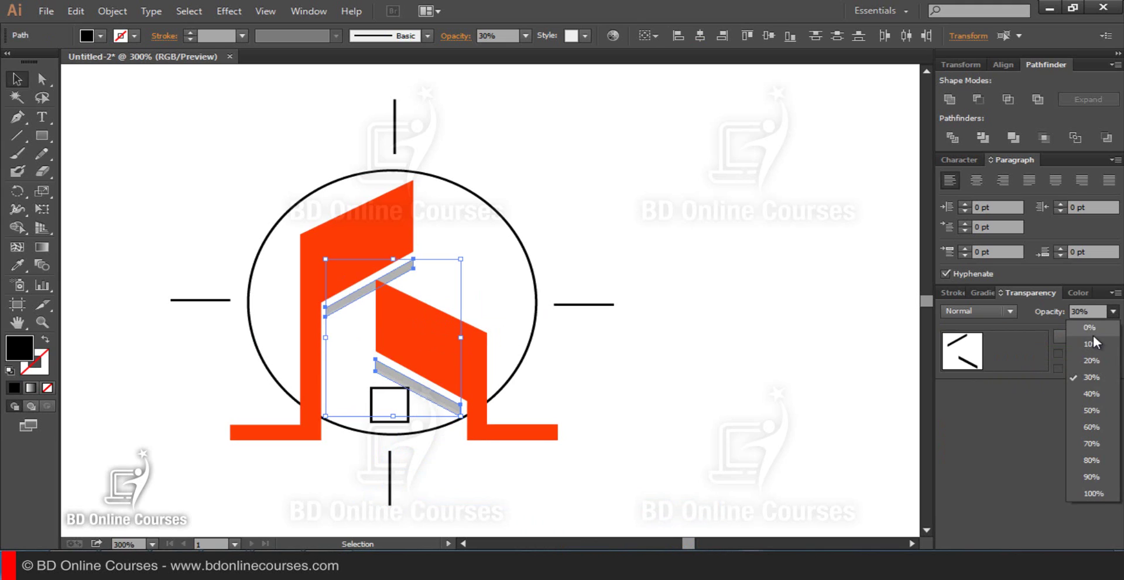
click(1092, 344)
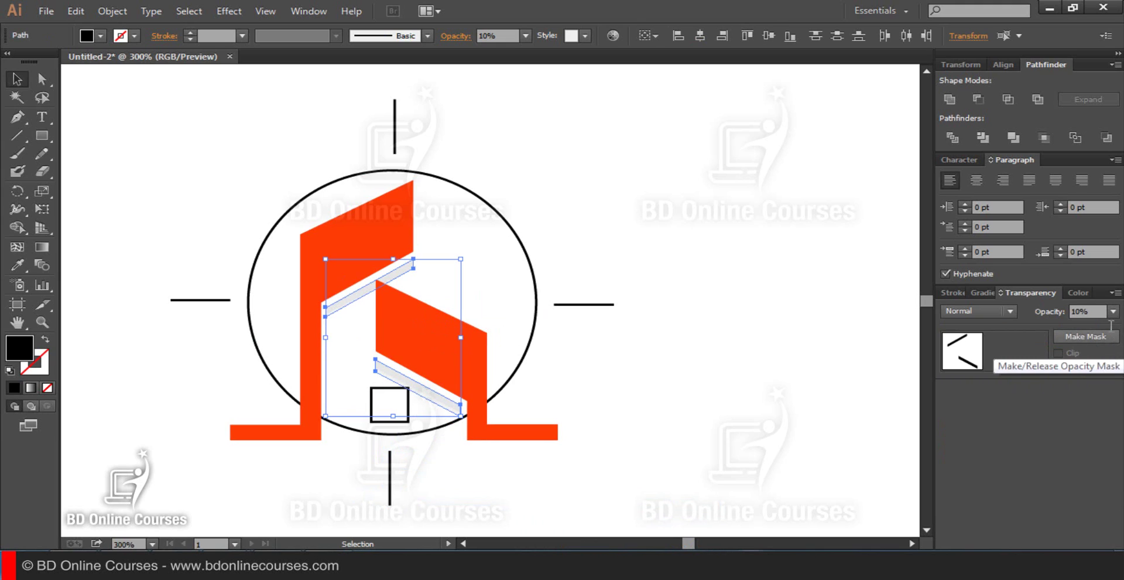
click(1088, 310)
text(15)
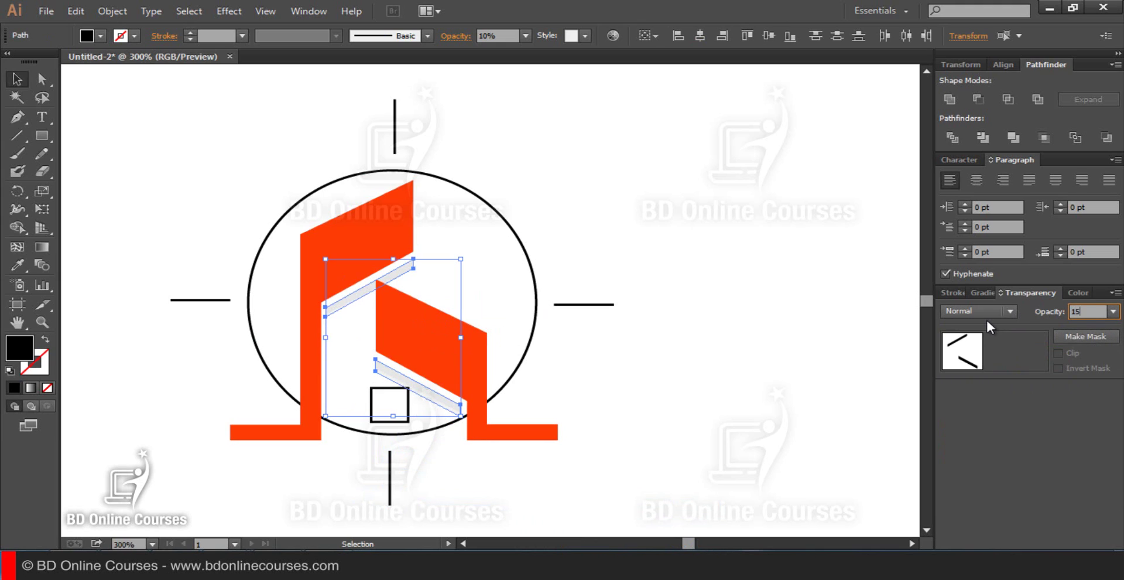
key(Return)
click(679, 187)
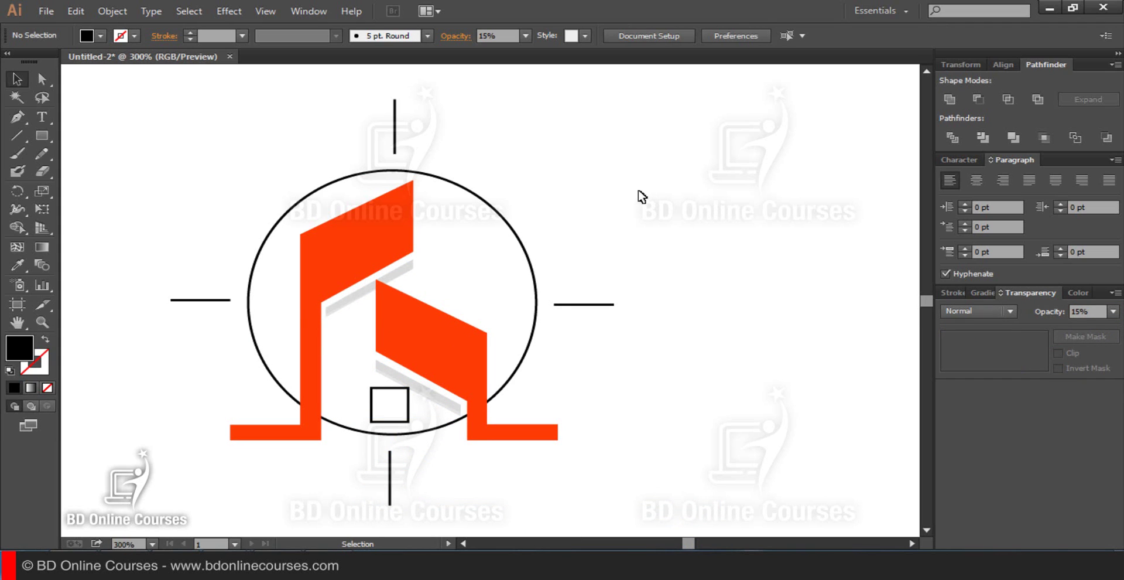
scroll(584, 201, down, 1)
Split the small square into a grid of 2 rows and 2 columns with preview on.
click(409, 394)
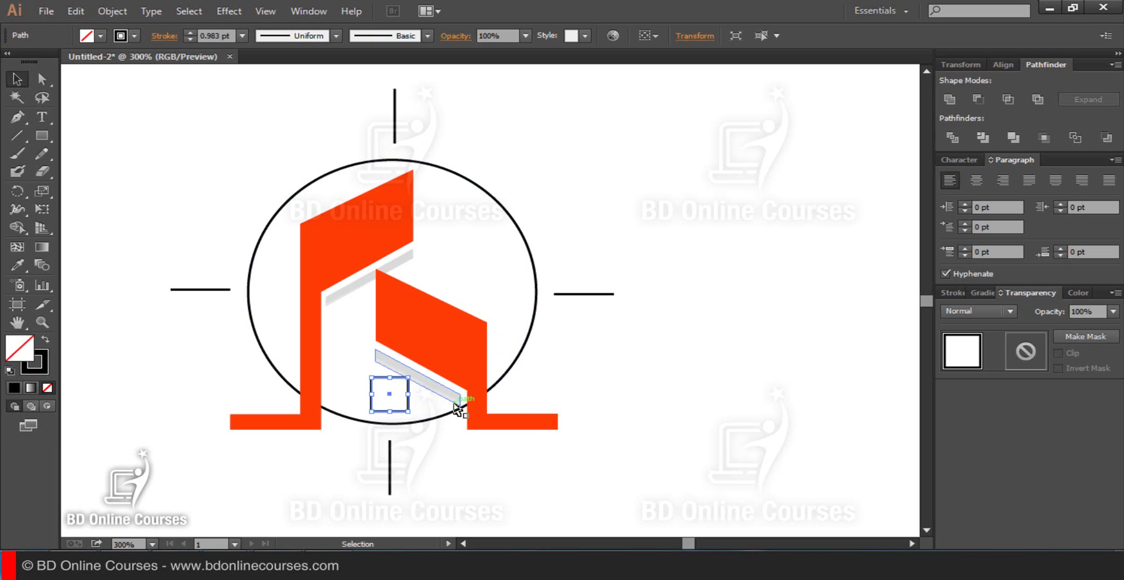
click(111, 11)
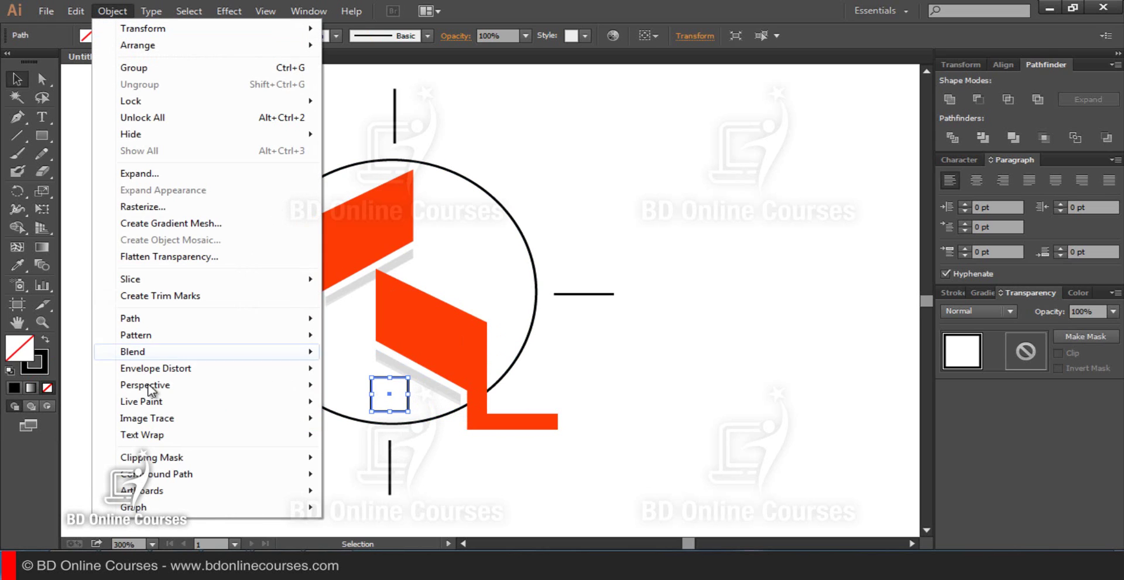
mouse_move(130, 318)
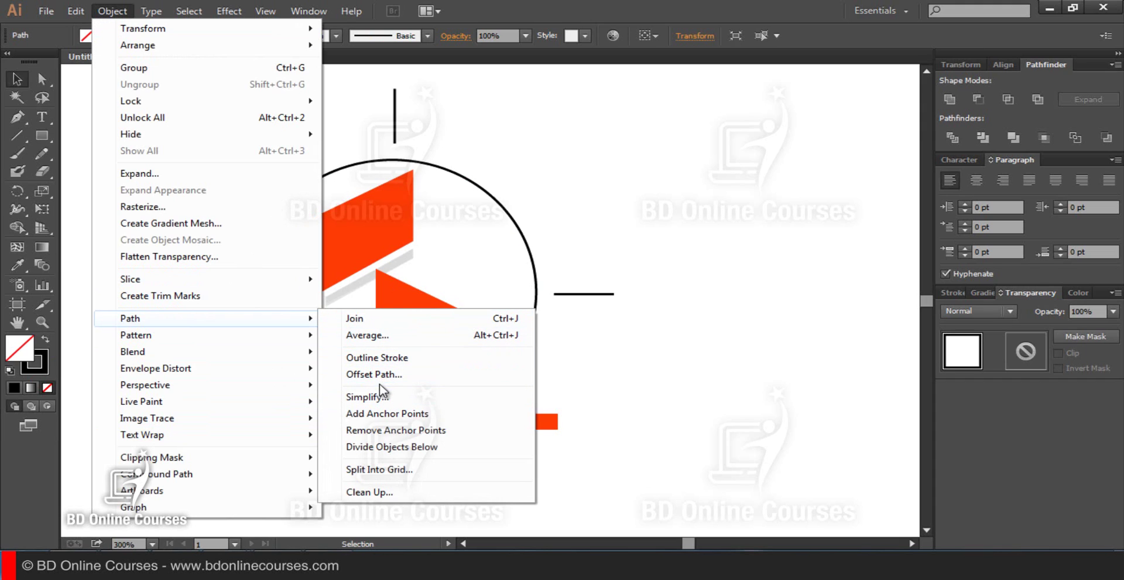
click(380, 469)
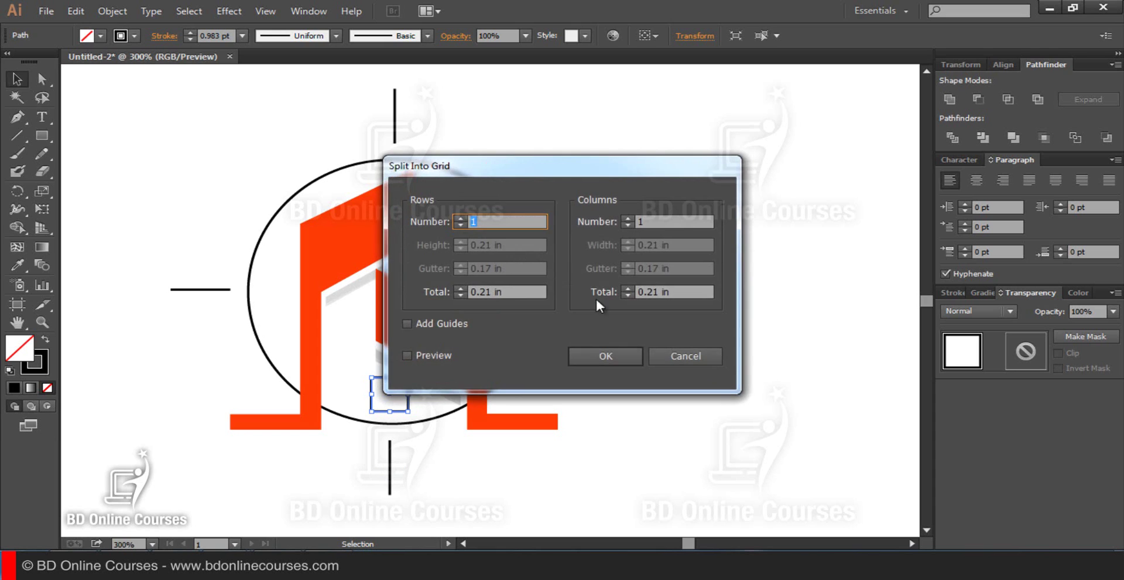
drag(537, 176, 735, 138)
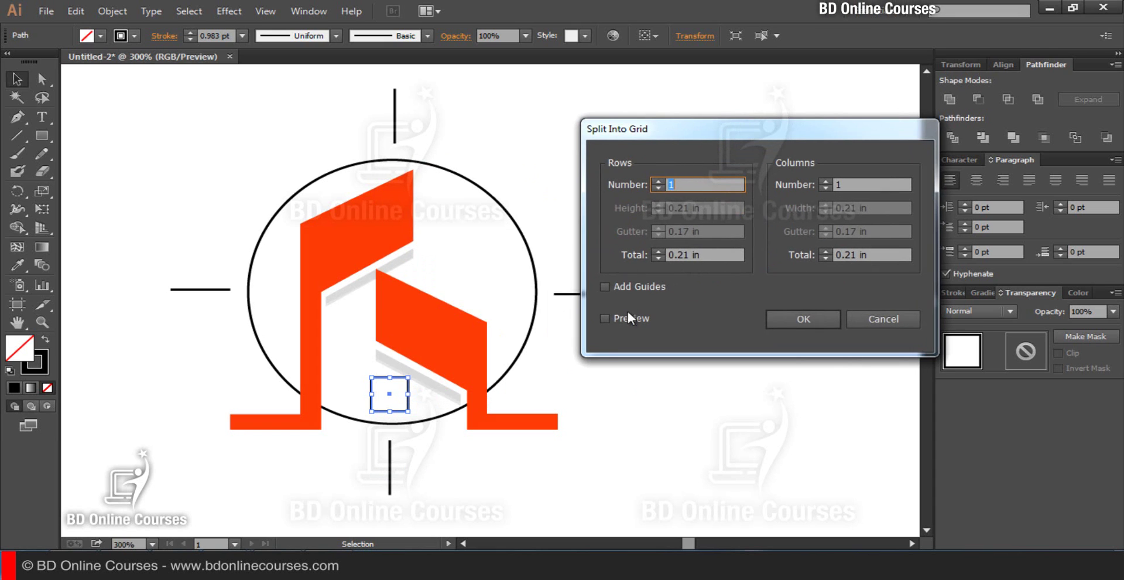
click(606, 319)
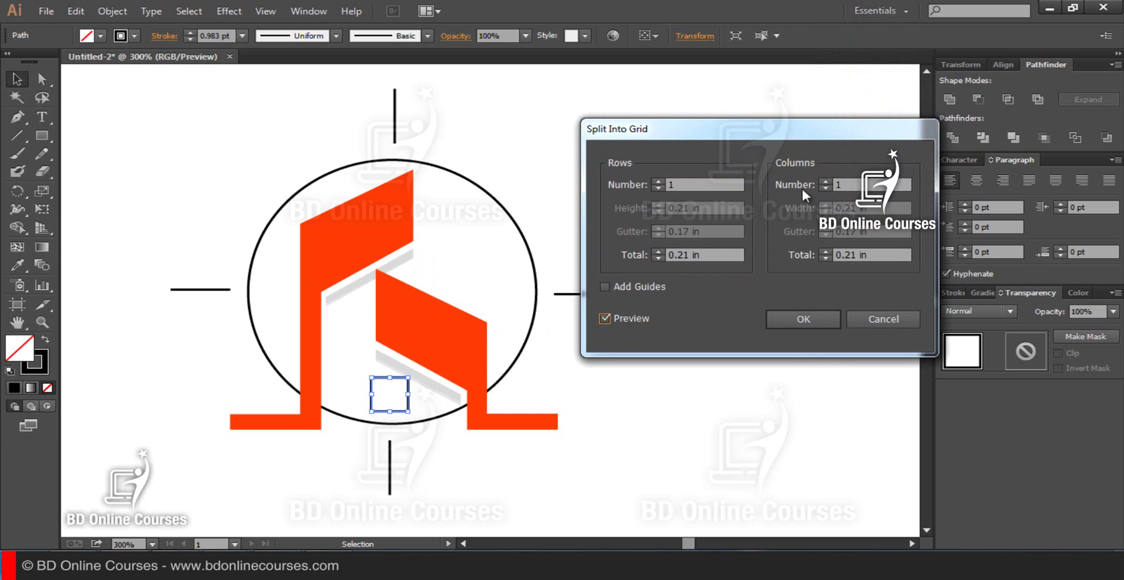
click(657, 181)
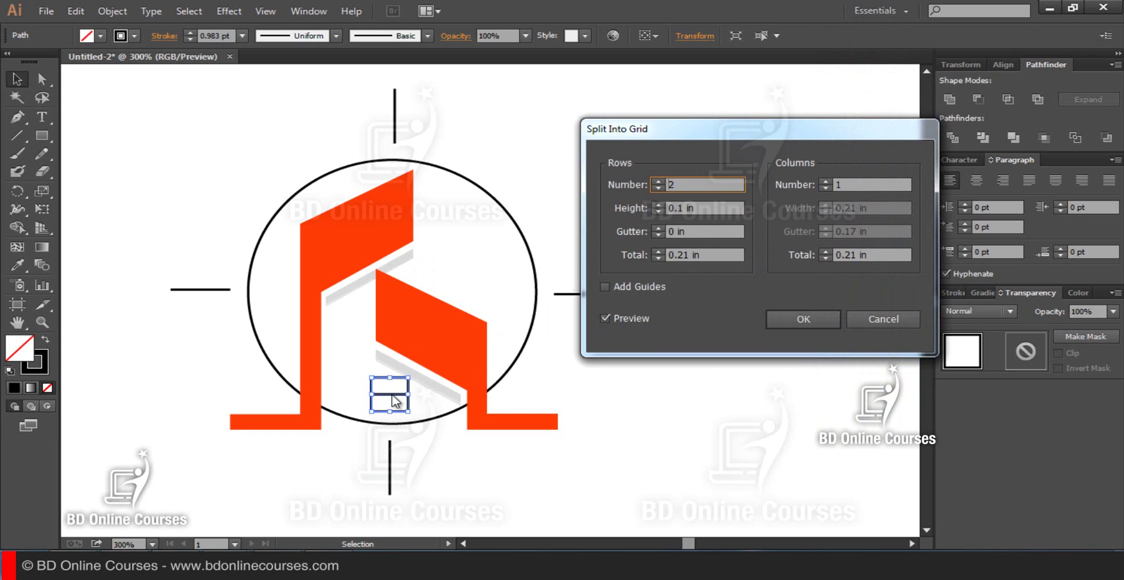
click(826, 182)
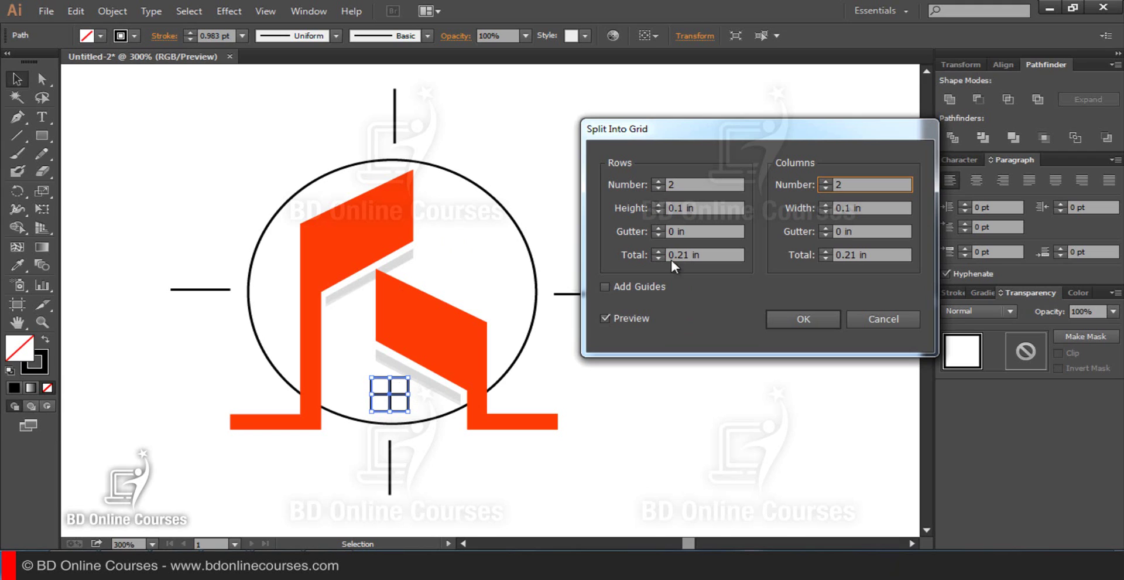
Set 0.025 row and column gutters, apply the split, and fill the window grid black.
click(704, 233)
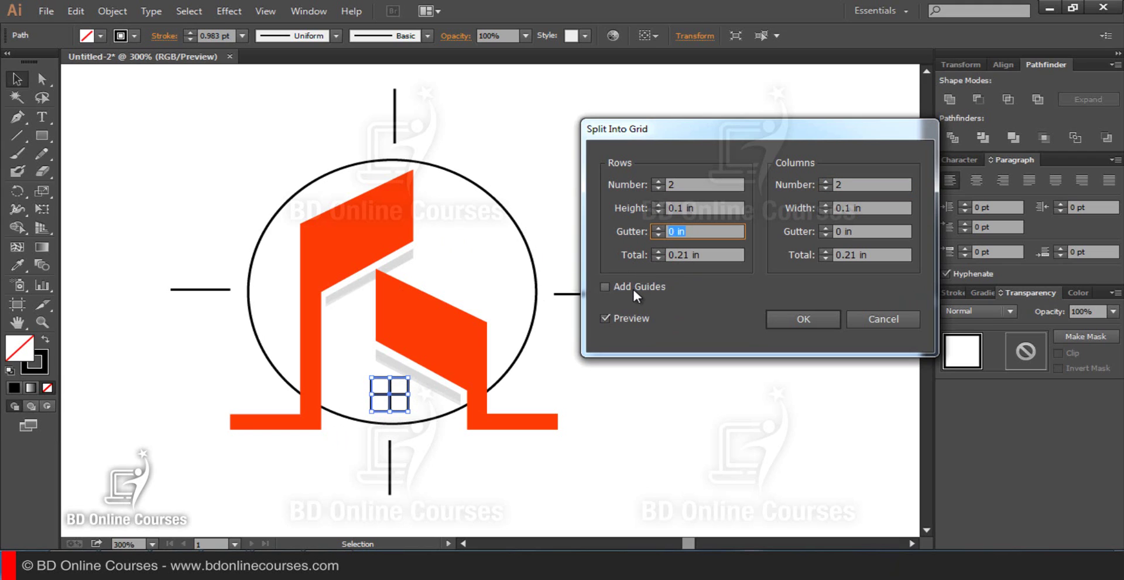
text(.)
text(1)
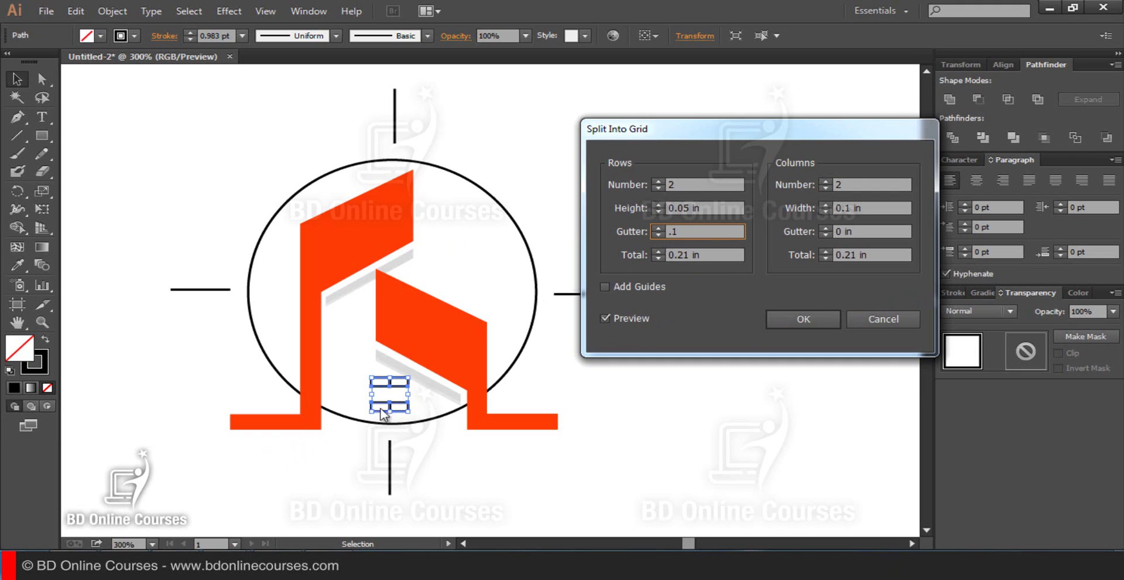
text(05)
drag(702, 233, 544, 237)
text(.03)
double_click(665, 231)
text(.02)
text(.025)
click(863, 233)
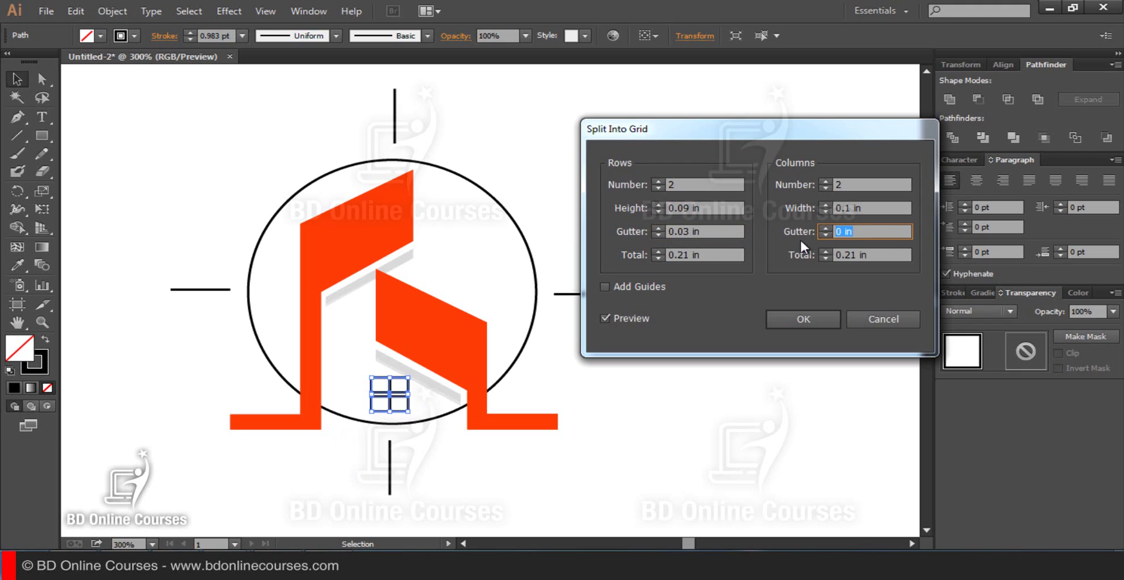
text(.0)
text(25)
click(803, 319)
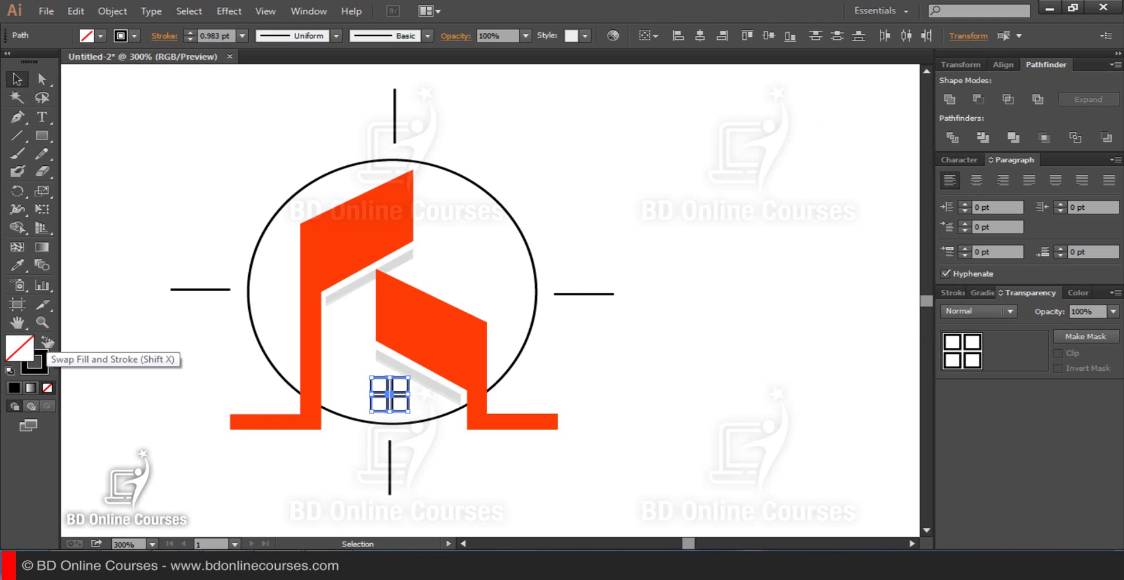
click(46, 339)
Fit the whole artboard in view and marquee-check the finished emblem.
click(602, 373)
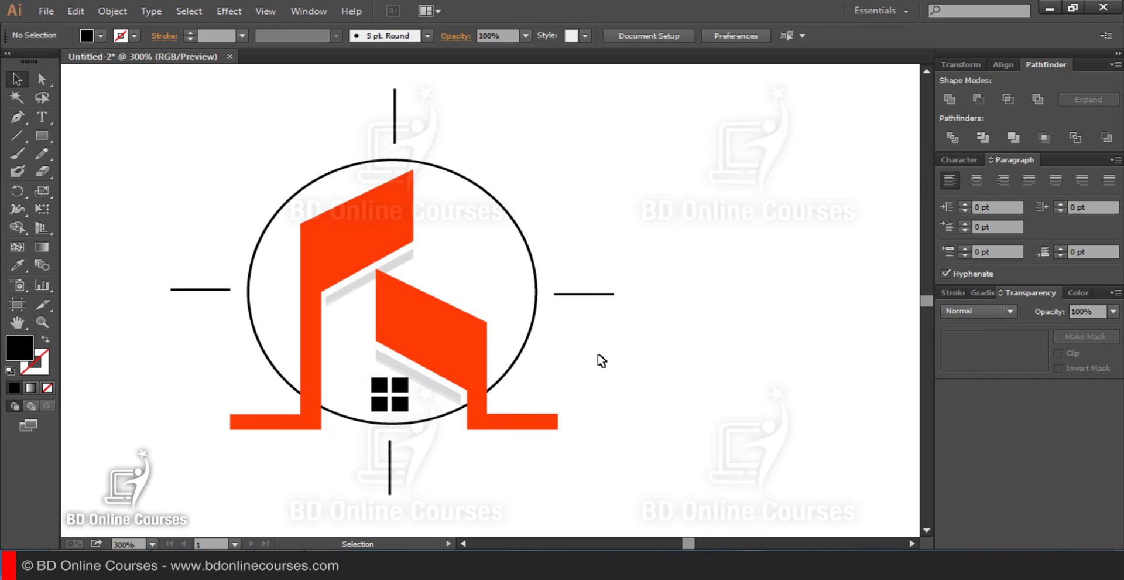
key(ctrl+0)
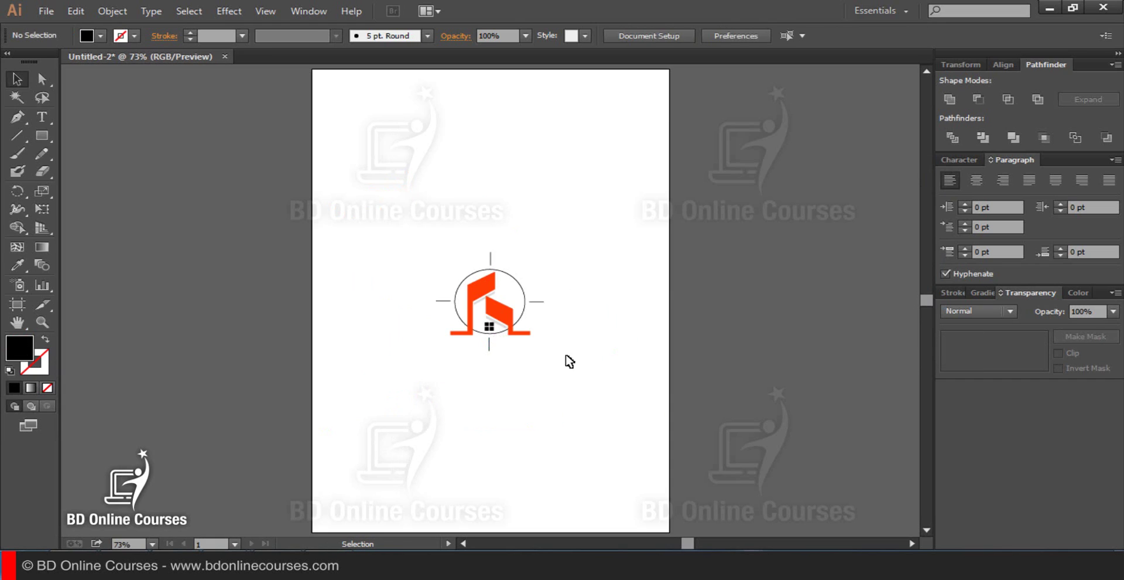
drag(583, 396, 344, 220)
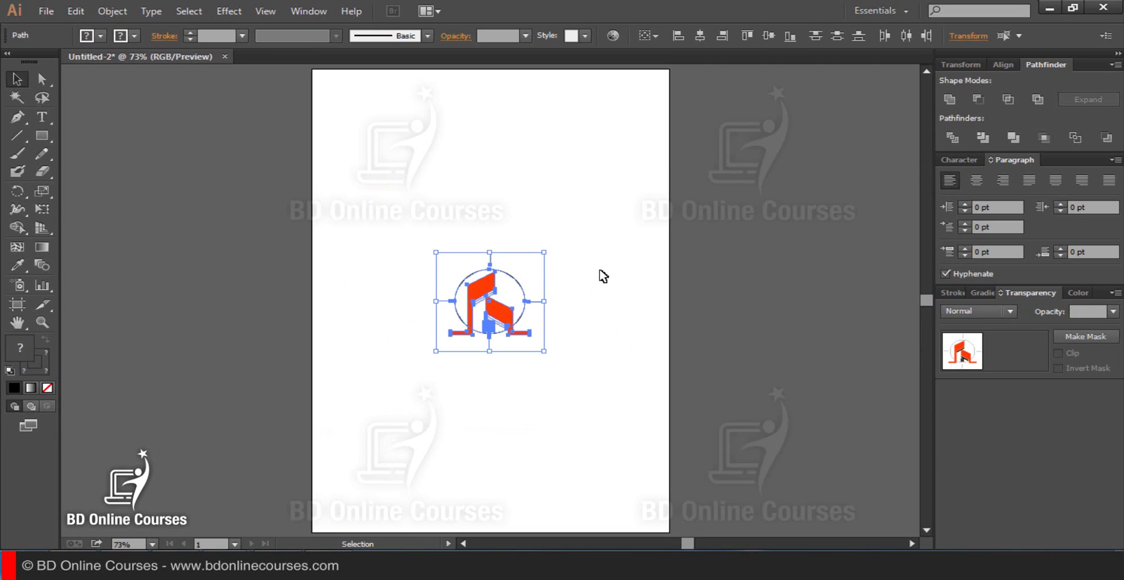
click(620, 297)
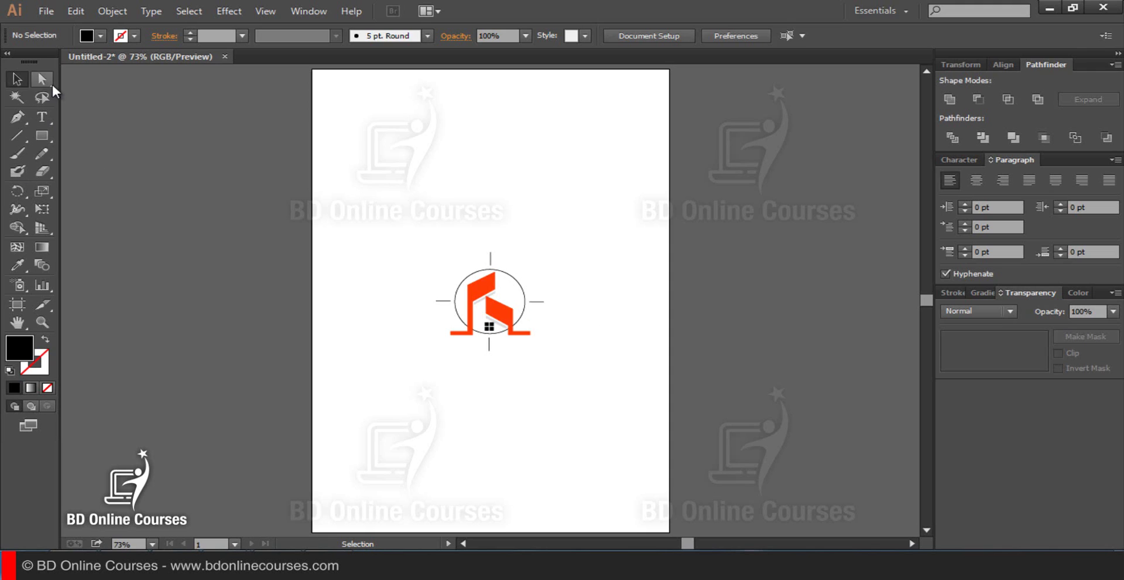
click(41, 79)
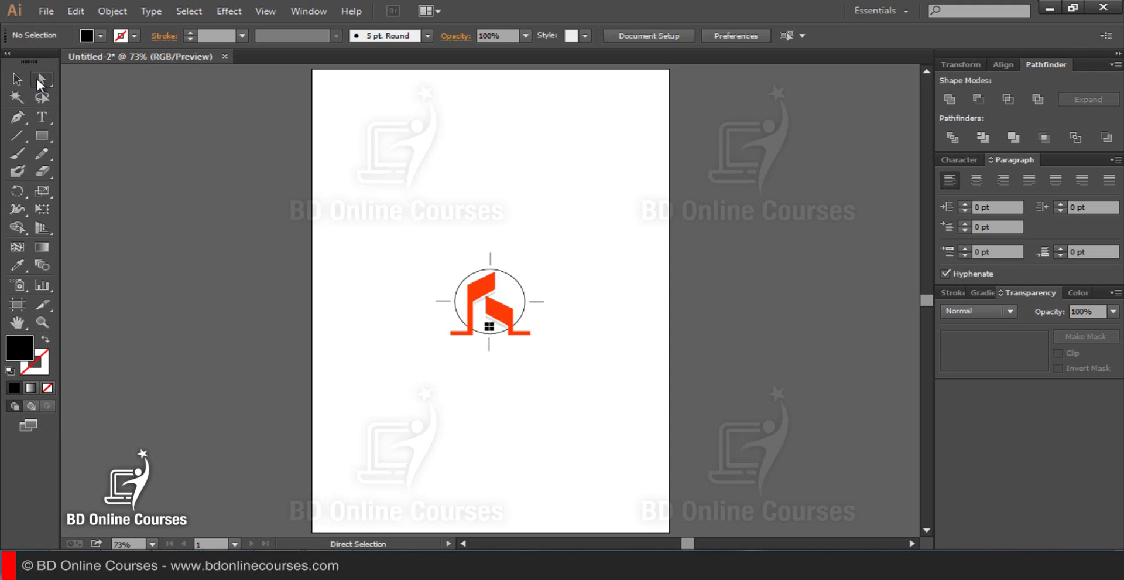
Type the two-line text REALESTATE / PHOTOGRAPHY below the logo.
click(43, 115)
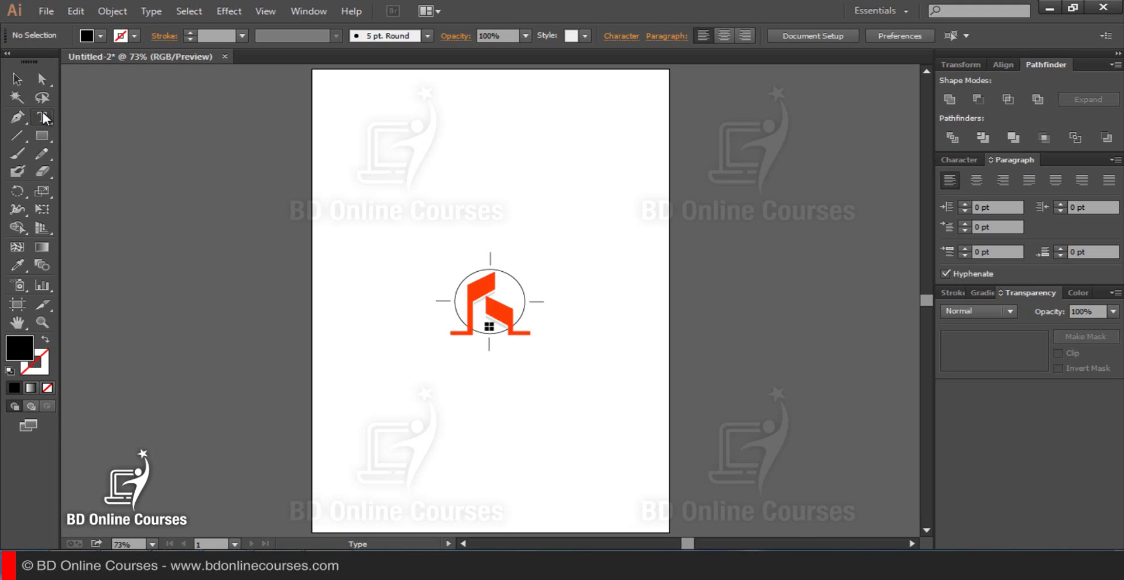
click(650, 458)
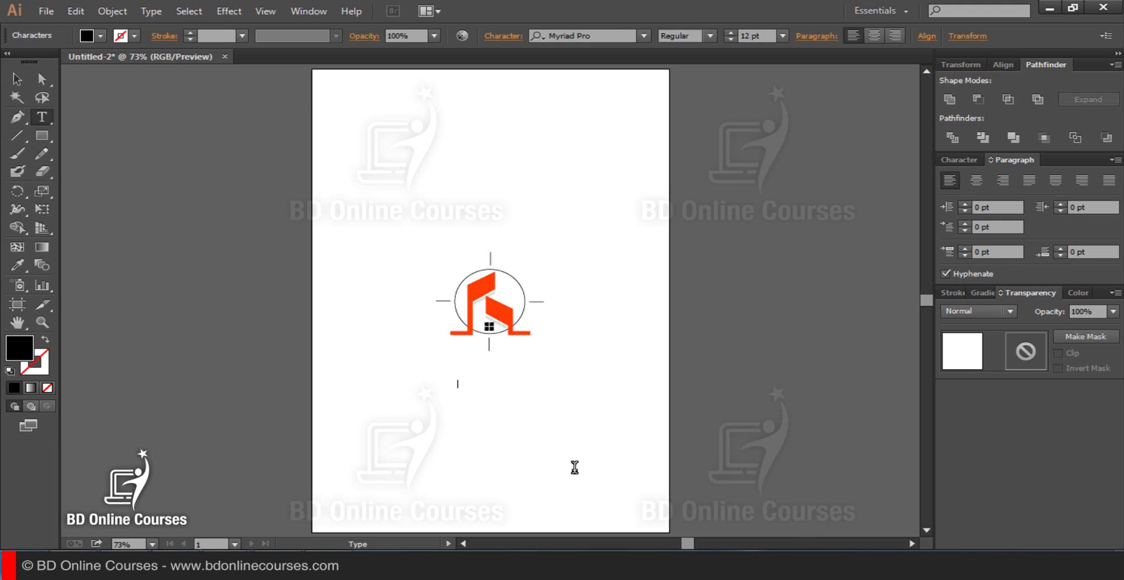
text(REALESTATE)
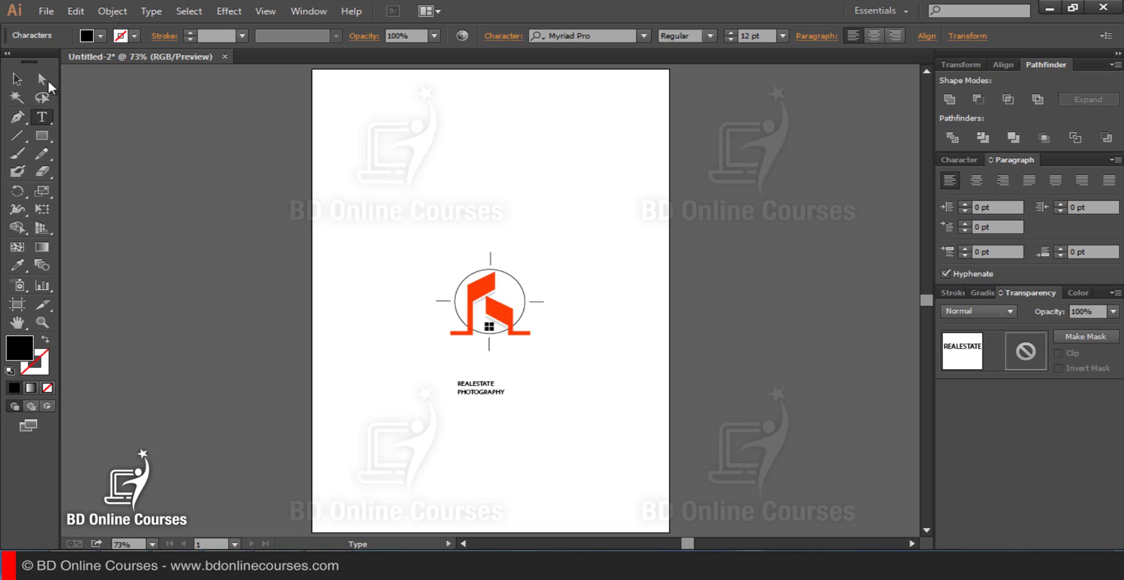
click(17, 80)
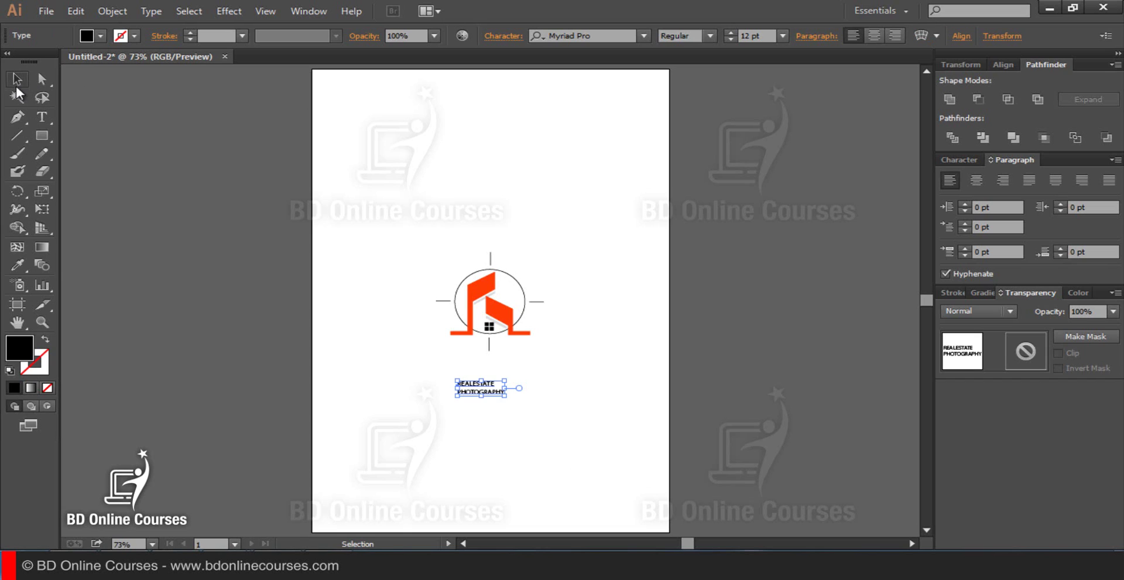
Centre-align the text and position it centred just beneath the logo.
click(497, 335)
click(503, 307)
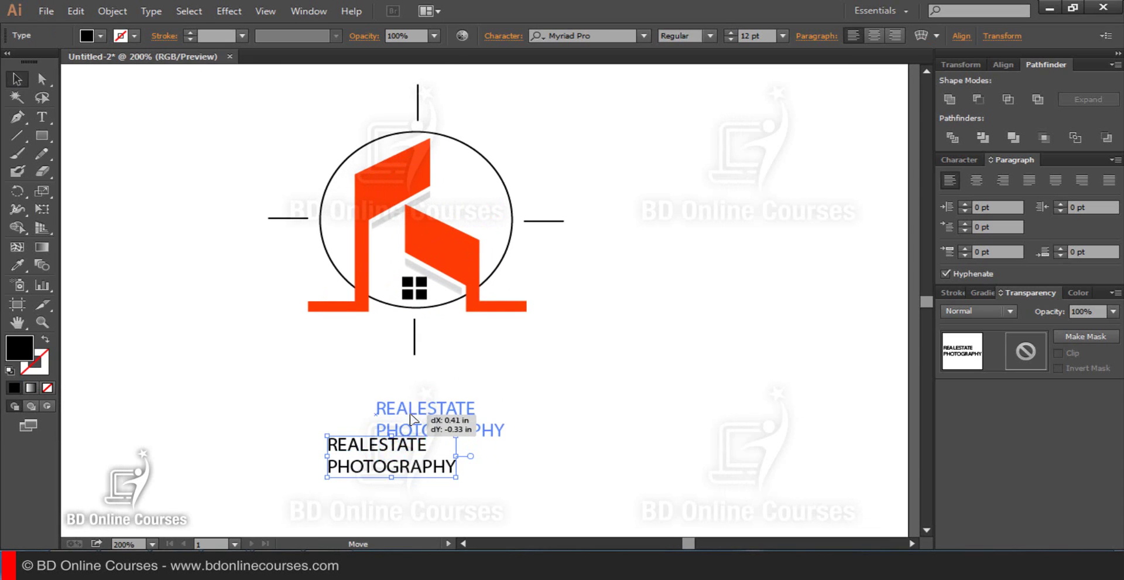
drag(360, 455, 408, 419)
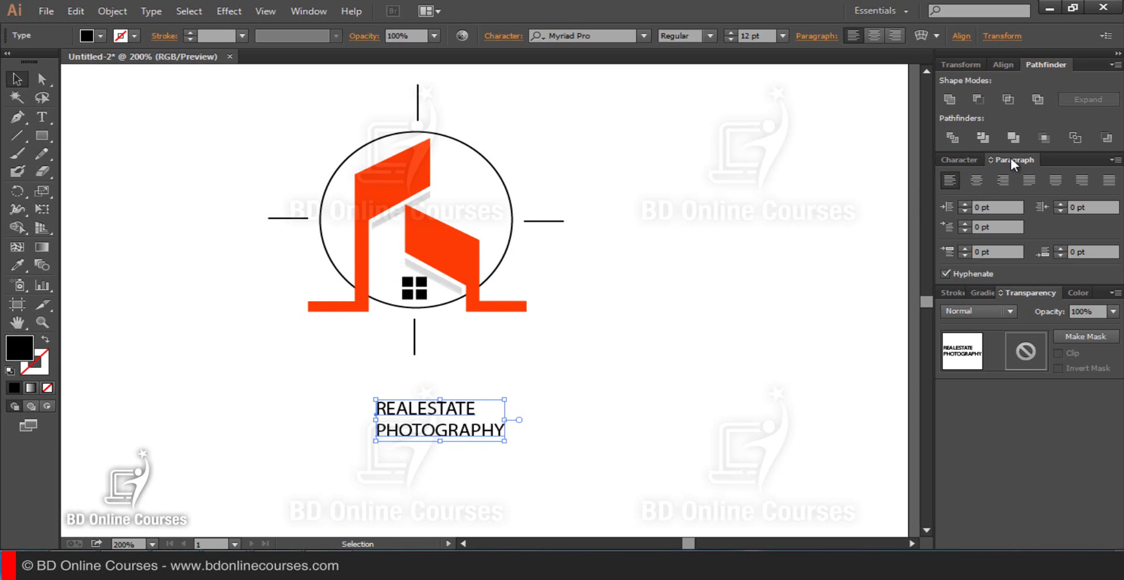
click(974, 179)
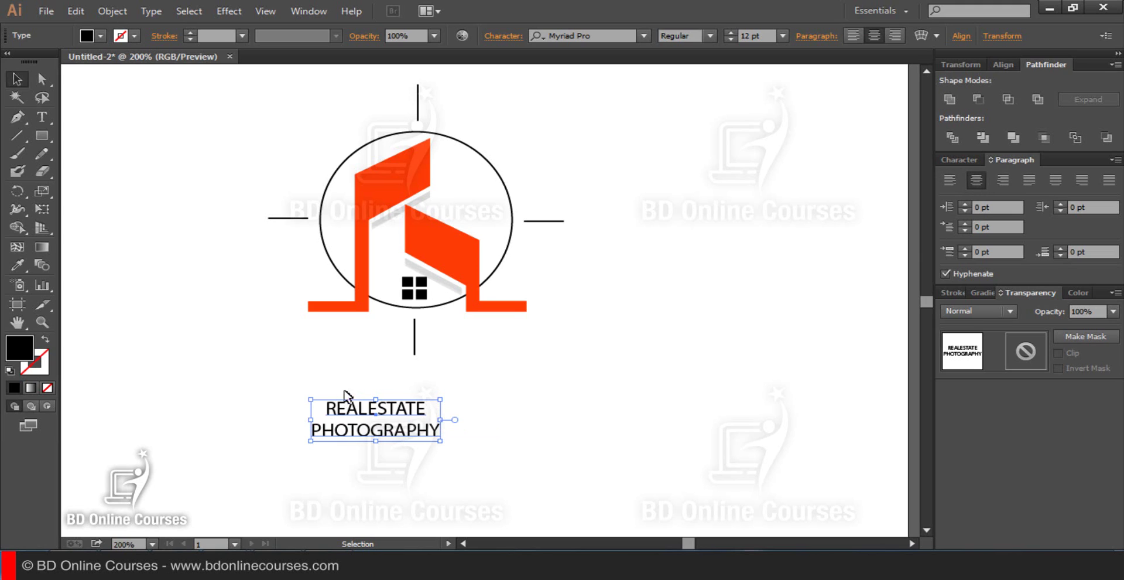
click(42, 79)
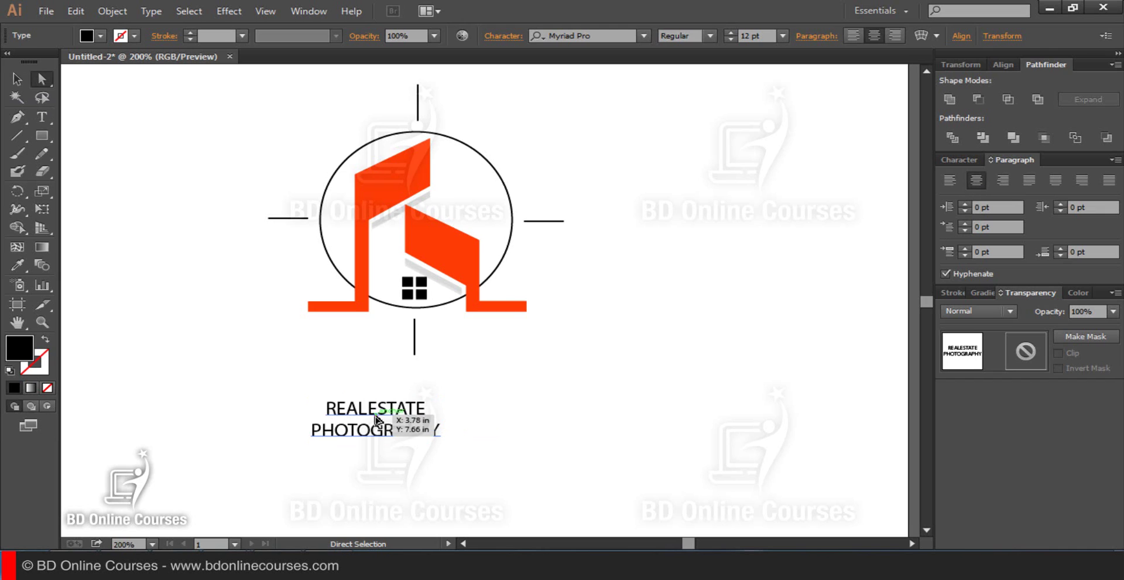
drag(376, 414, 417, 359)
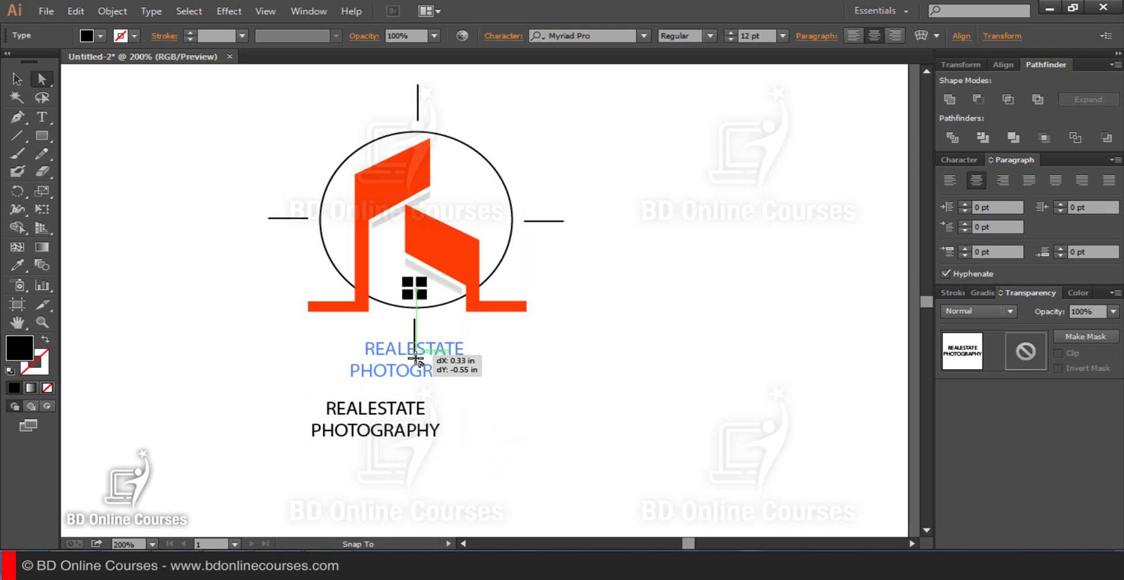
drag(416, 358, 415, 312)
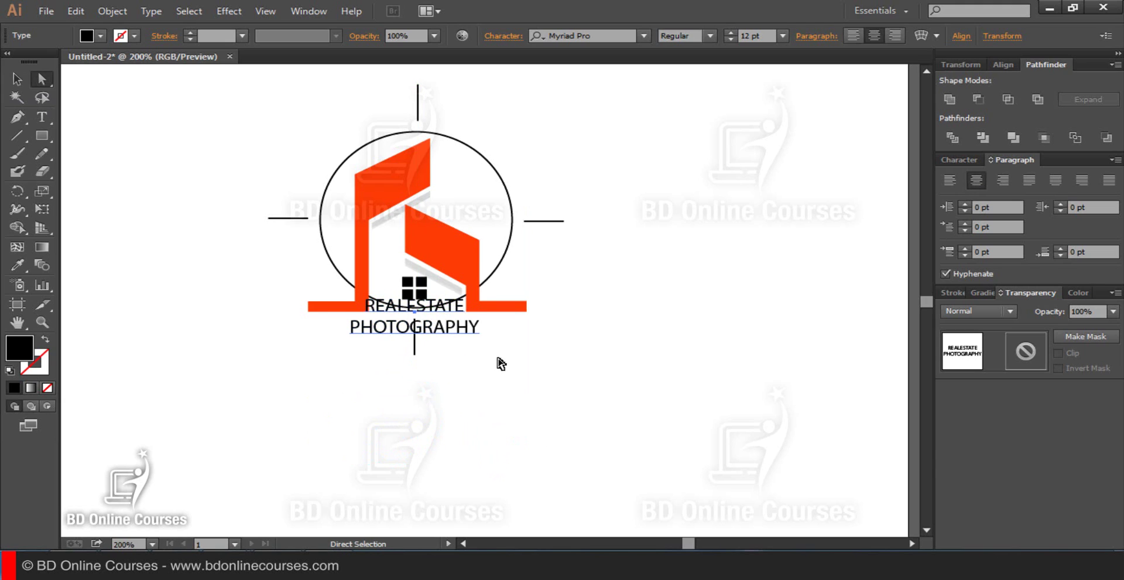
click(17, 80)
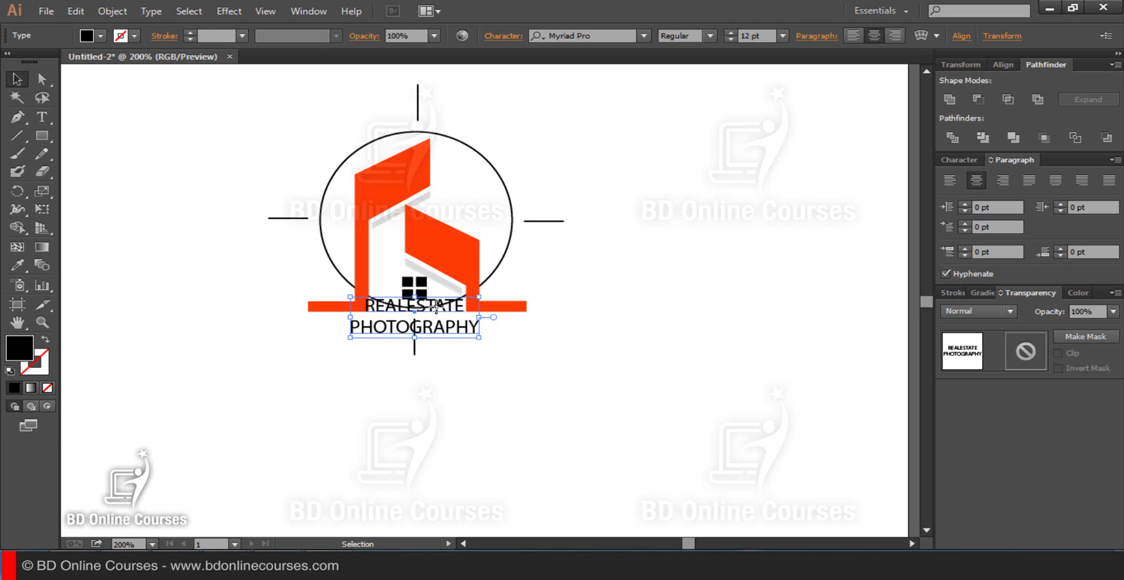
drag(436, 305, 442, 387)
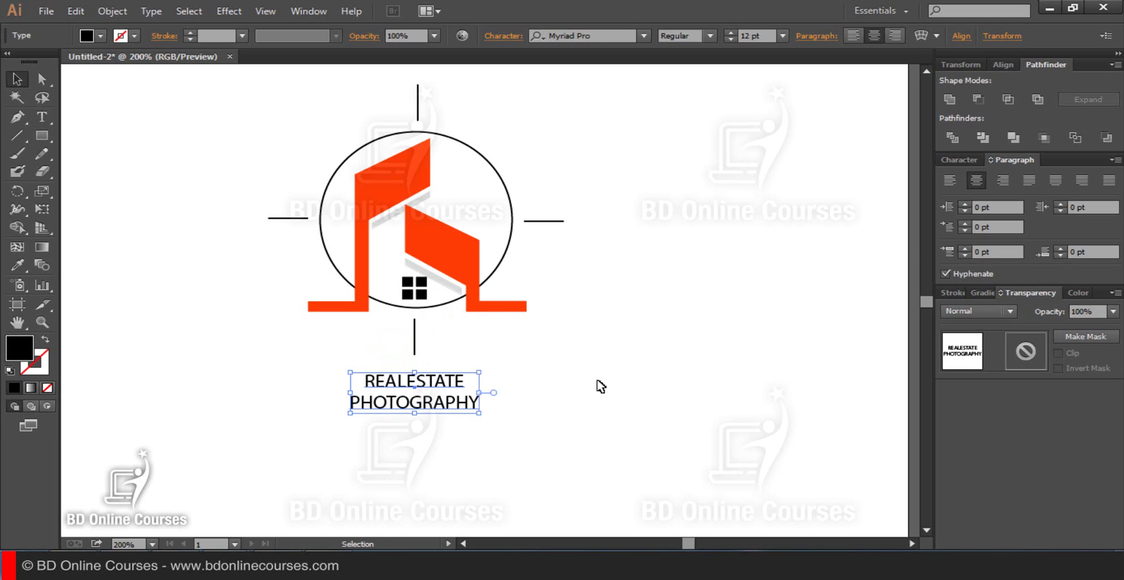
Enlarge the whole text to 25 pt in the Character panel.
click(957, 160)
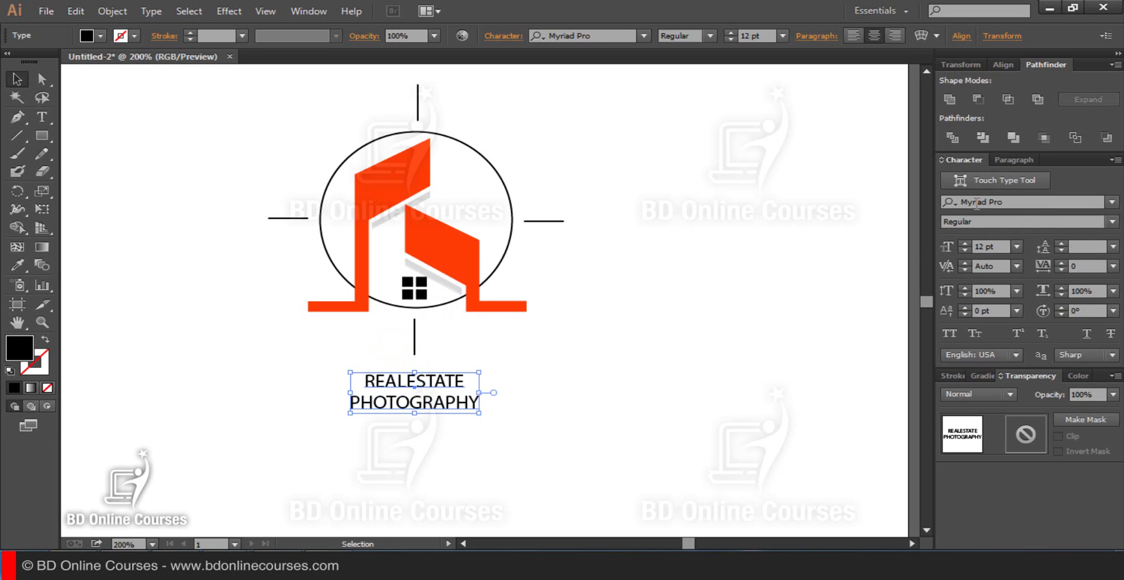
click(965, 243)
click(965, 244)
click(965, 245)
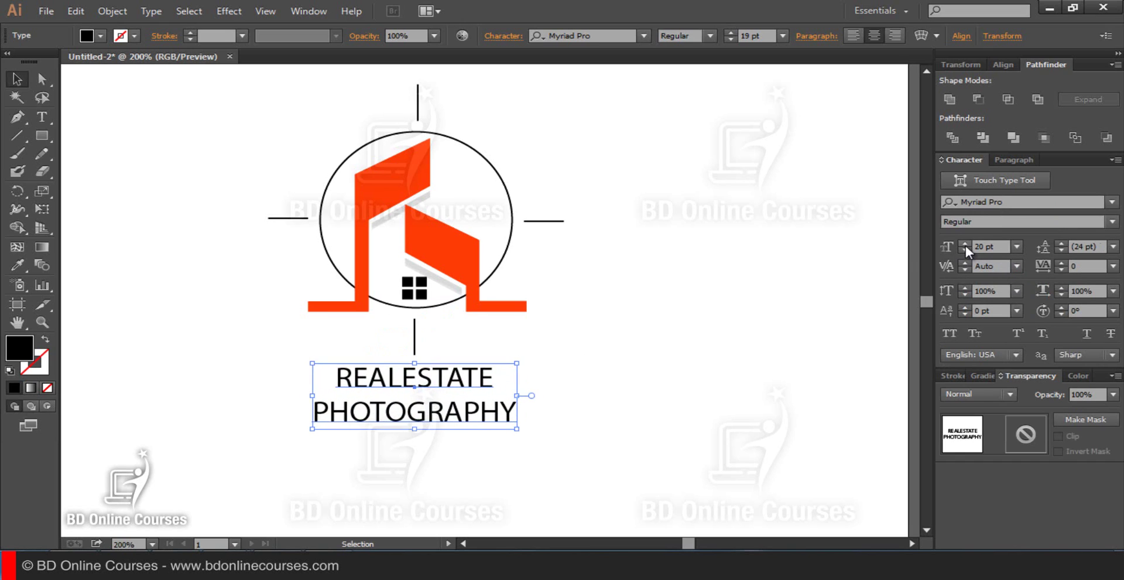
click(965, 245)
click(965, 244)
click(574, 372)
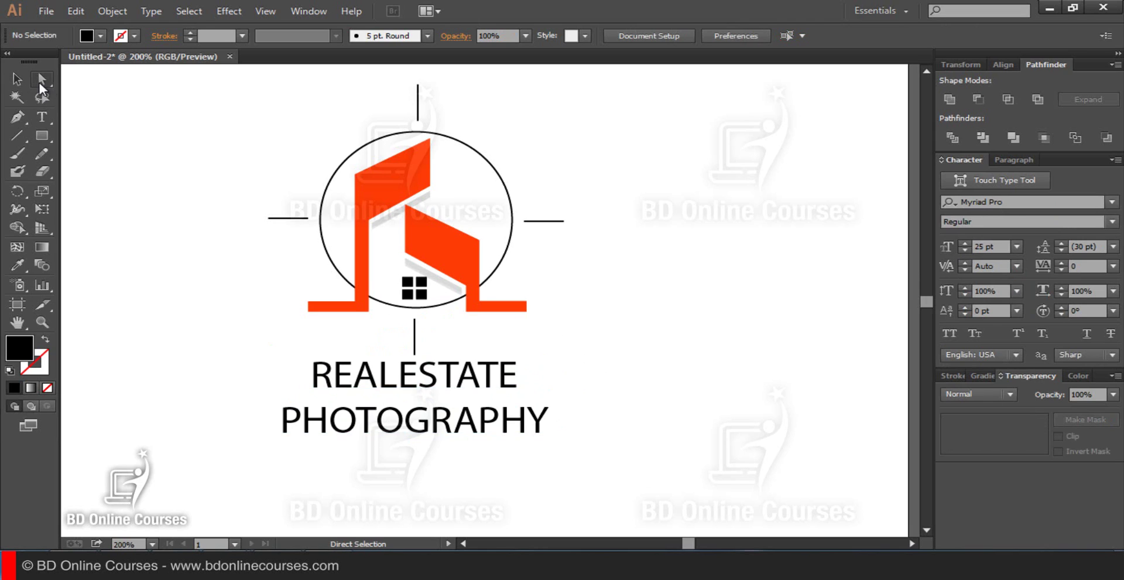
Set the word REALESTATE in Trajan Bold at 42 pt.
double_click(464, 384)
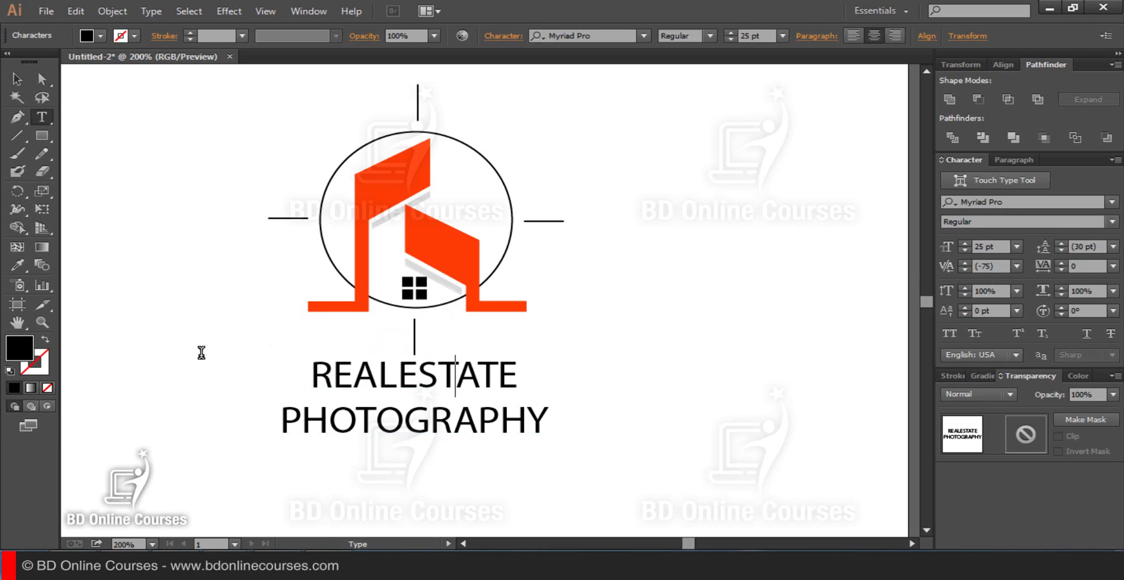
double_click(452, 380)
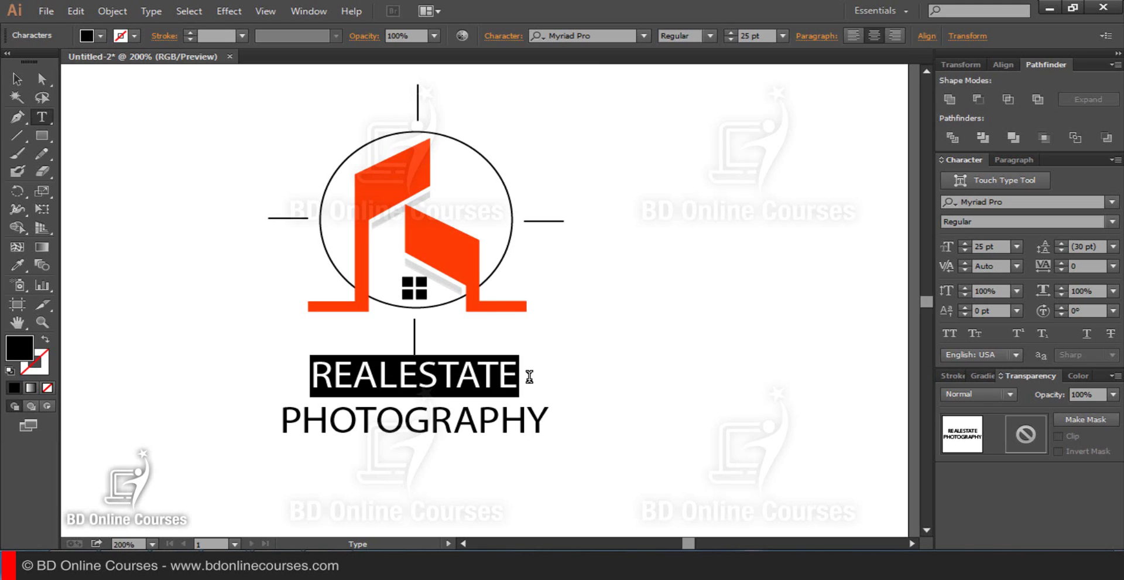
drag(527, 377, 308, 370)
click(963, 205)
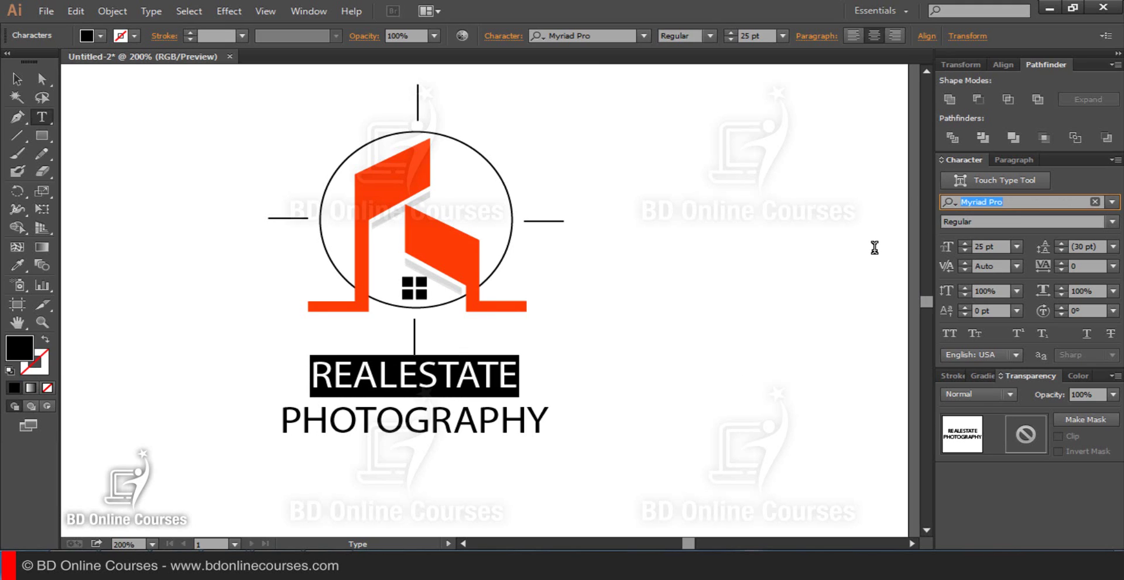
text(tr)
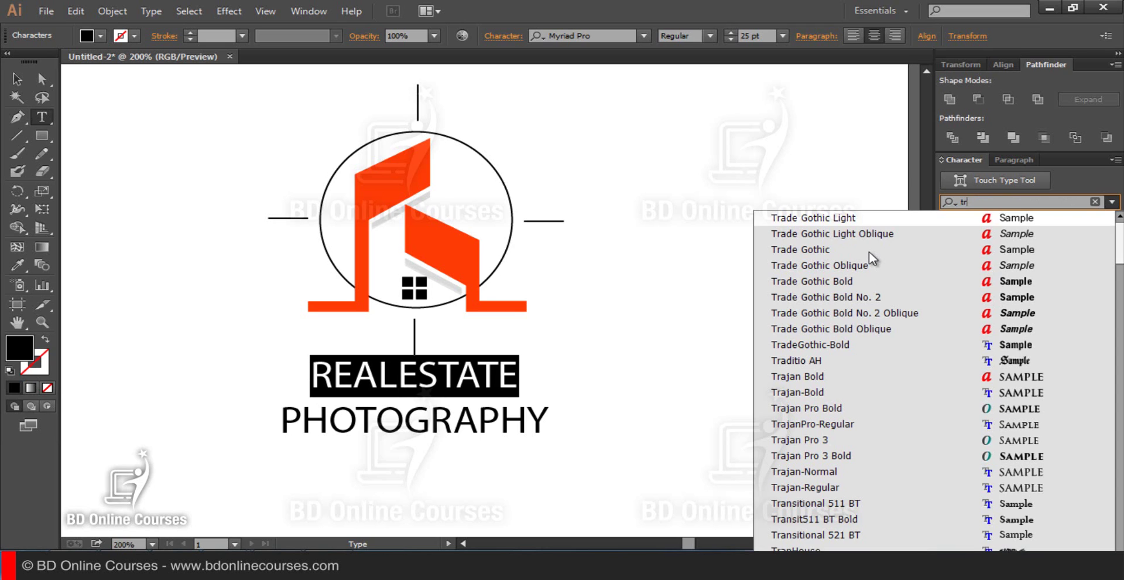
text(aja)
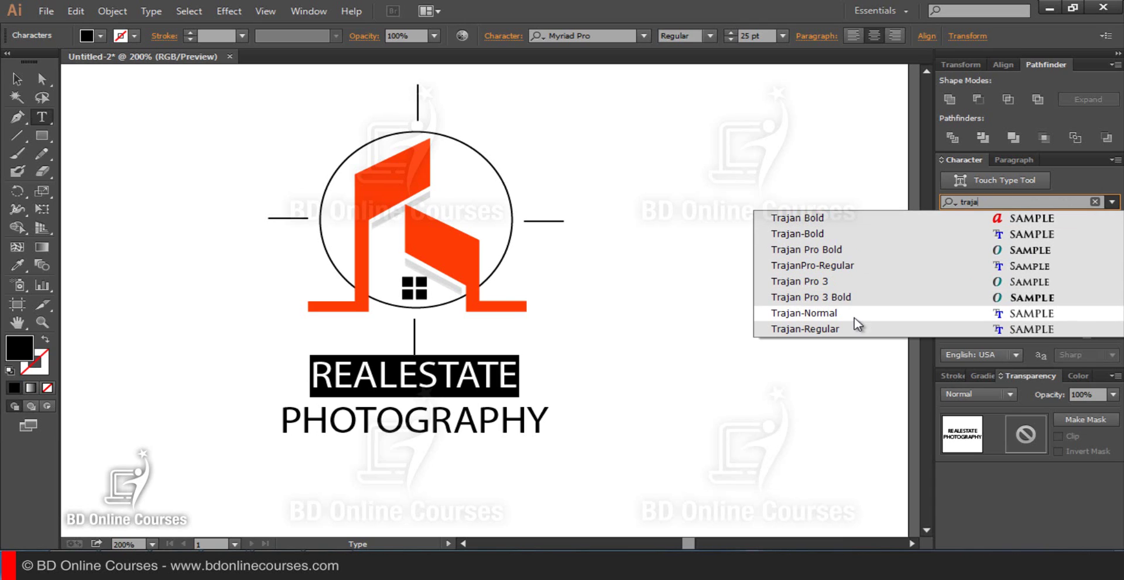
click(842, 219)
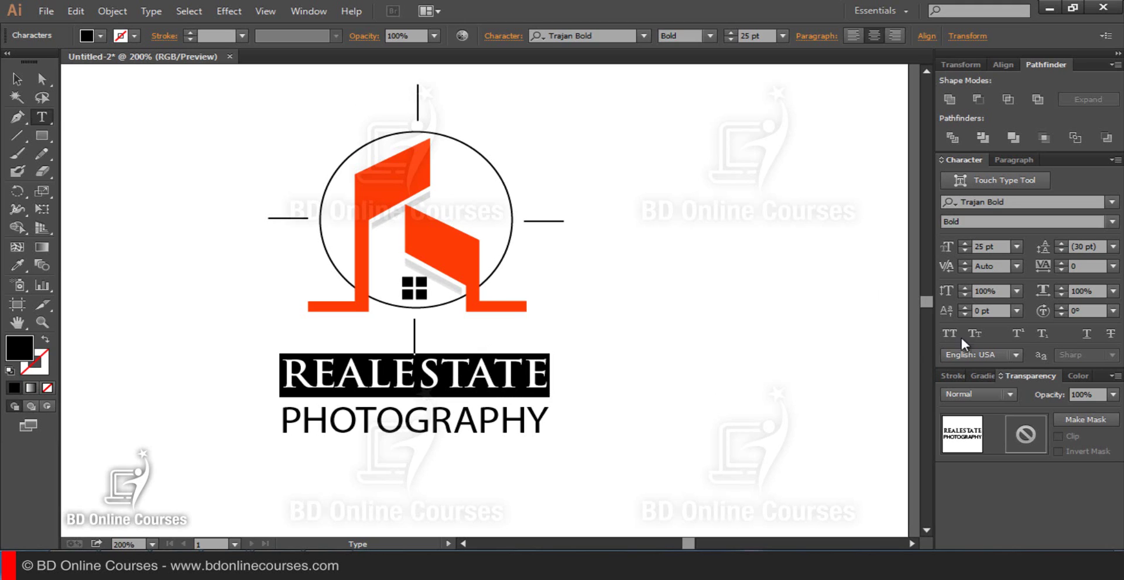
click(964, 243)
click(964, 243)
click(963, 243)
click(963, 243)
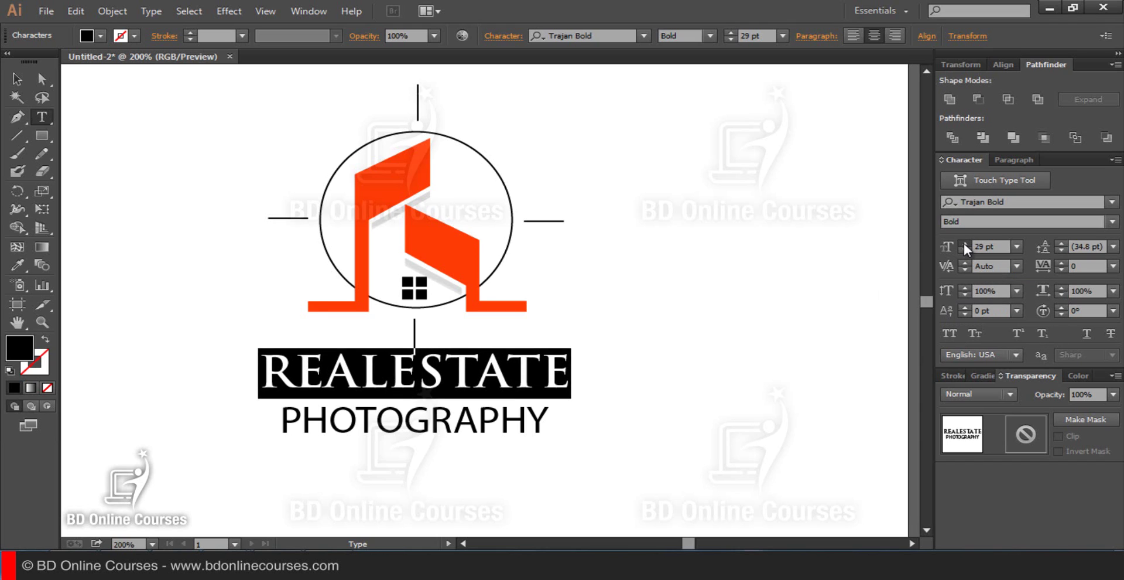
click(964, 243)
click(963, 243)
click(963, 243)
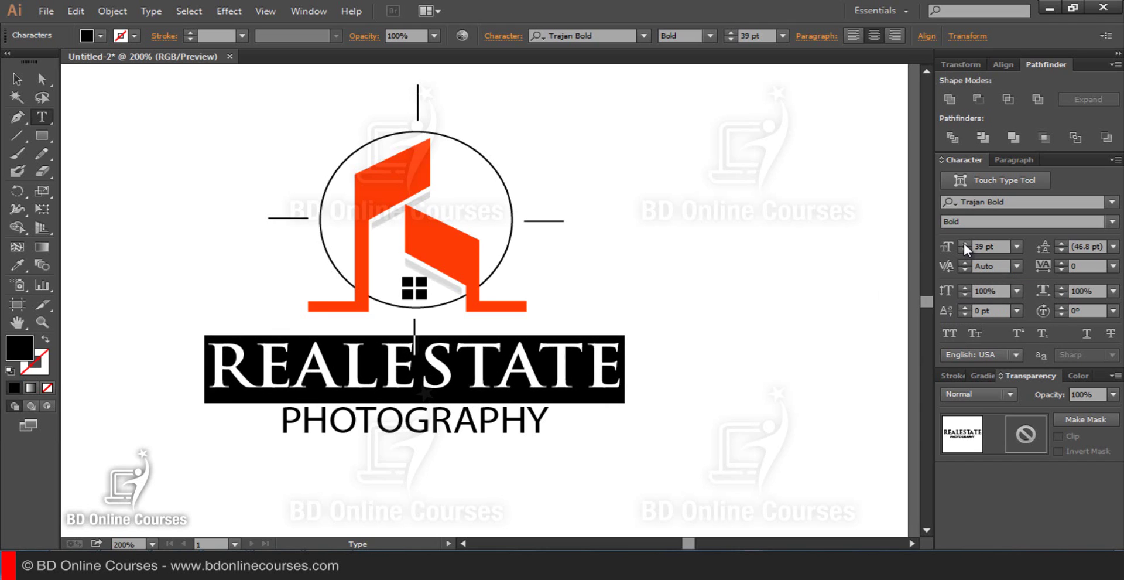
click(964, 243)
click(963, 243)
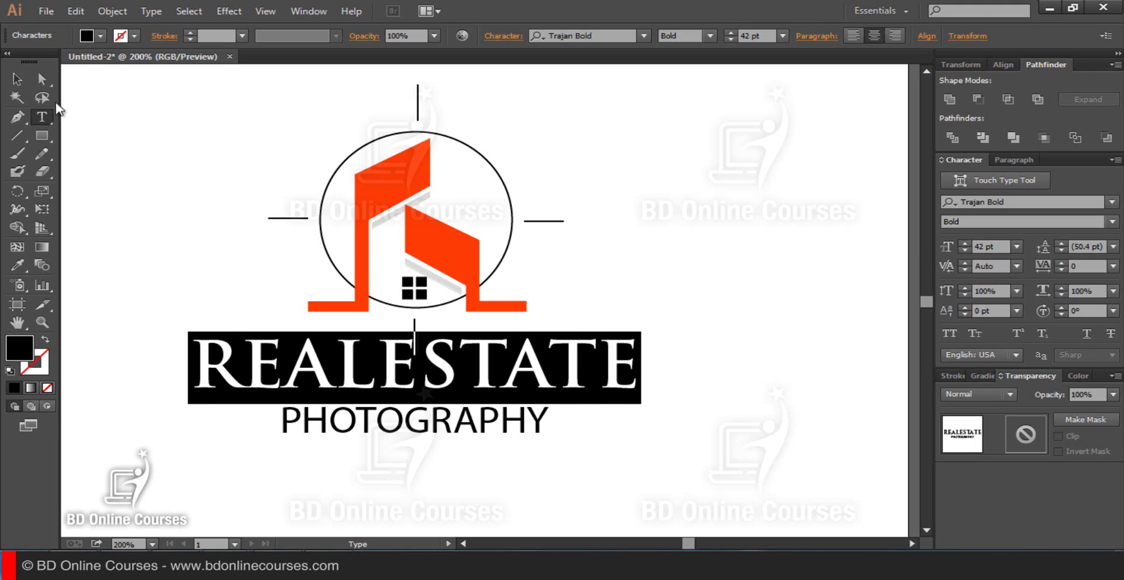
drag(285, 420, 654, 432)
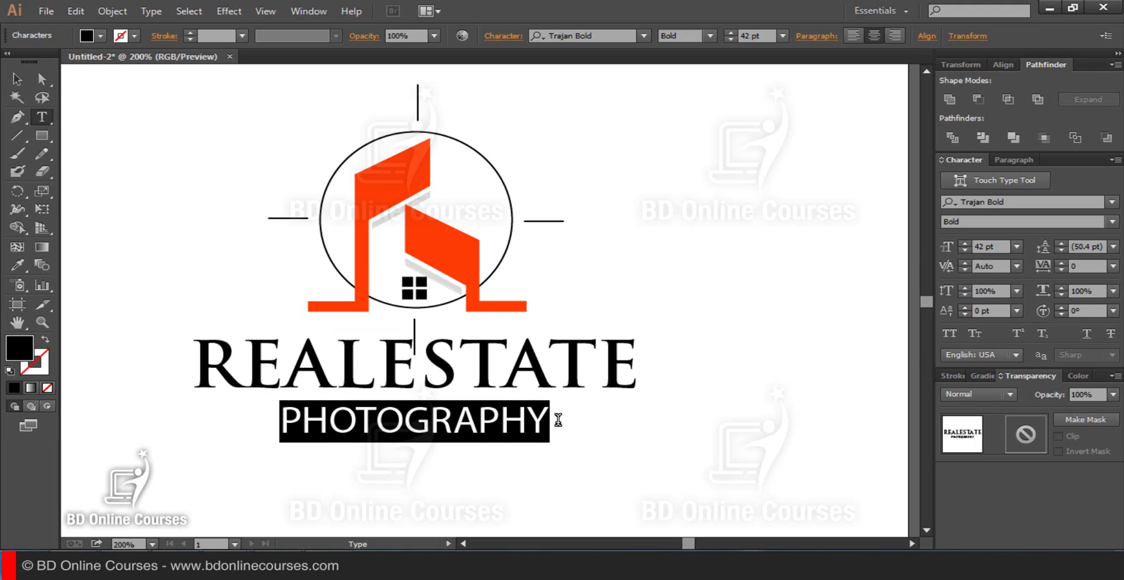
Change PHOTOGRAPHY to Century Gothic, 17 pt, with tracking 200.
click(992, 202)
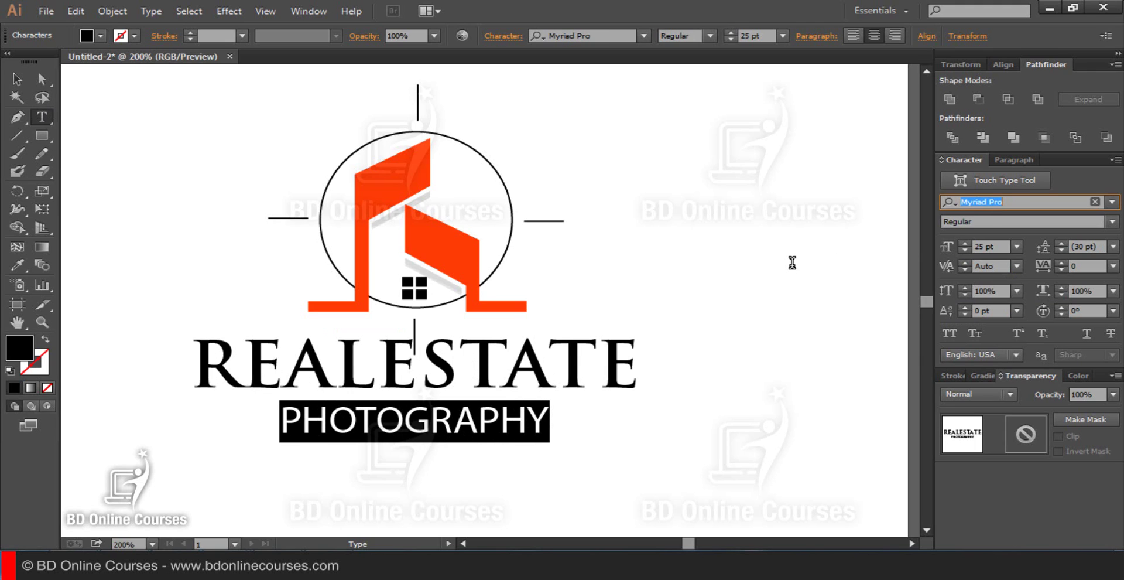
text(cent)
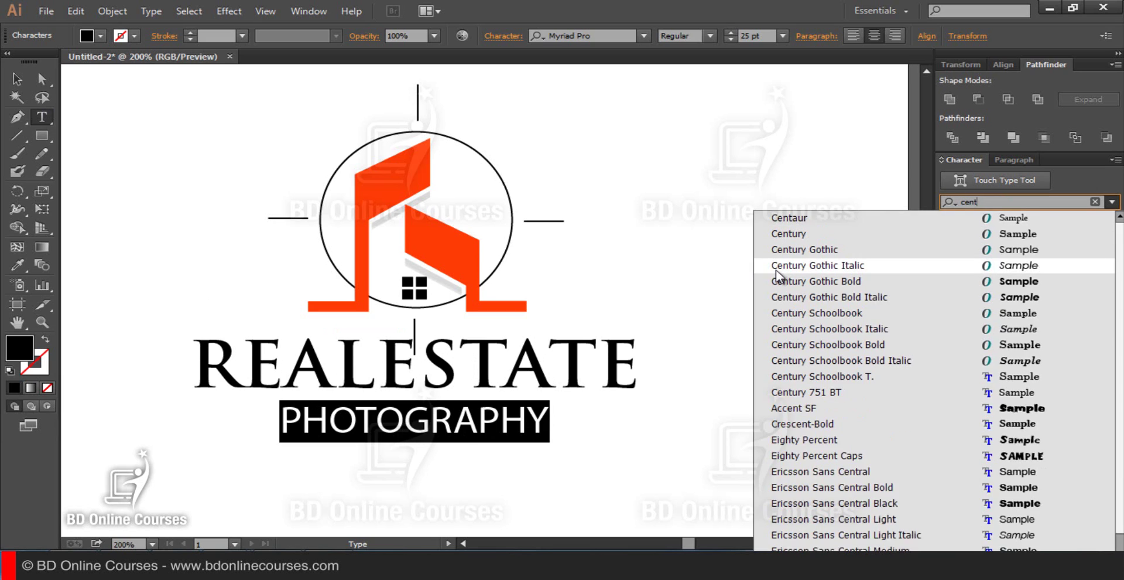
text(ury)
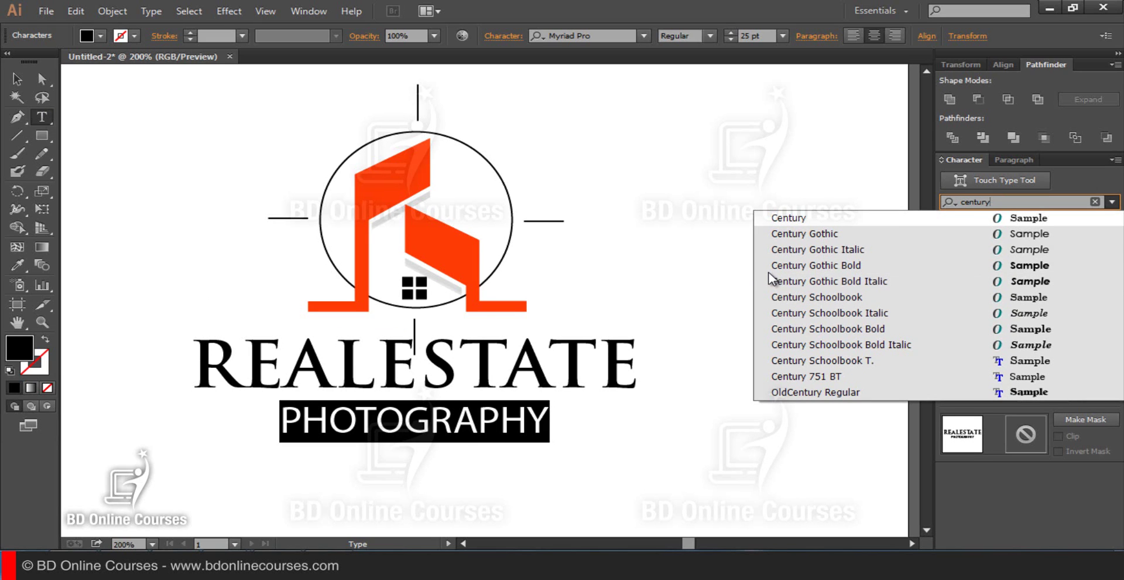
text( go)
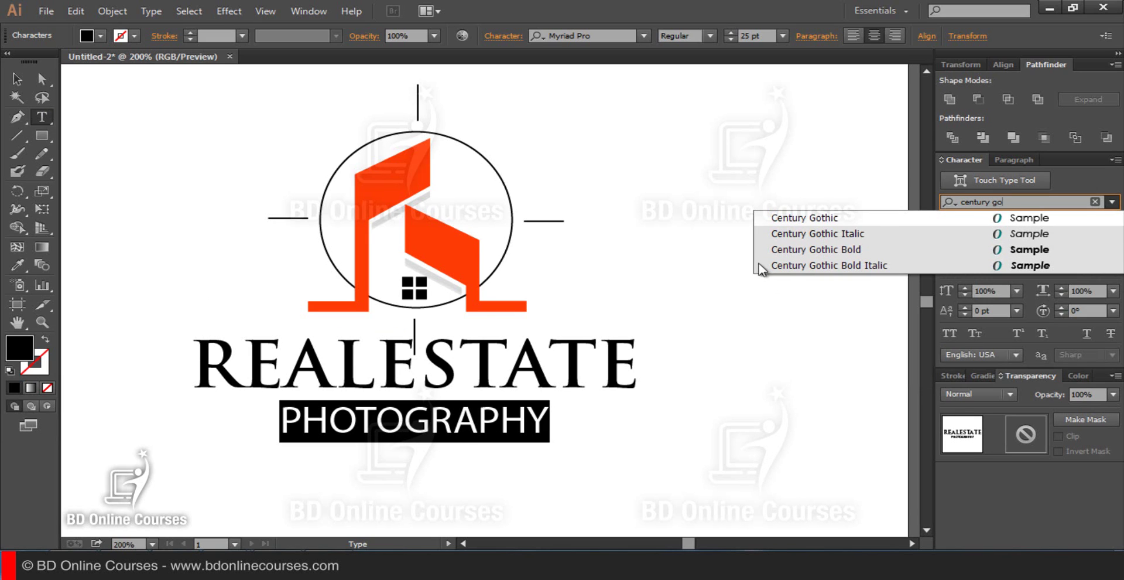
click(823, 218)
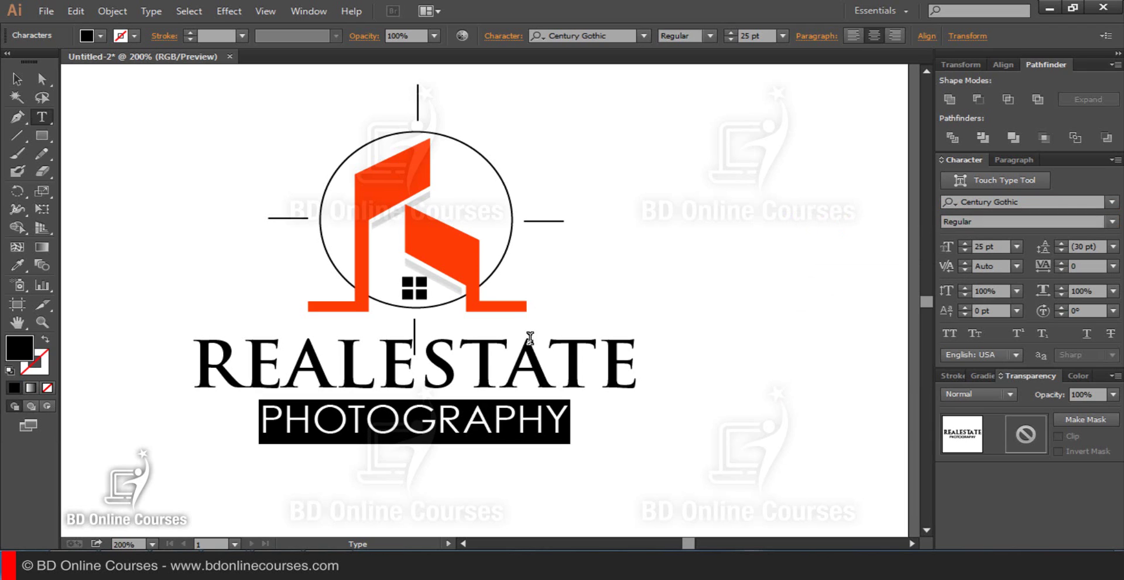
click(964, 250)
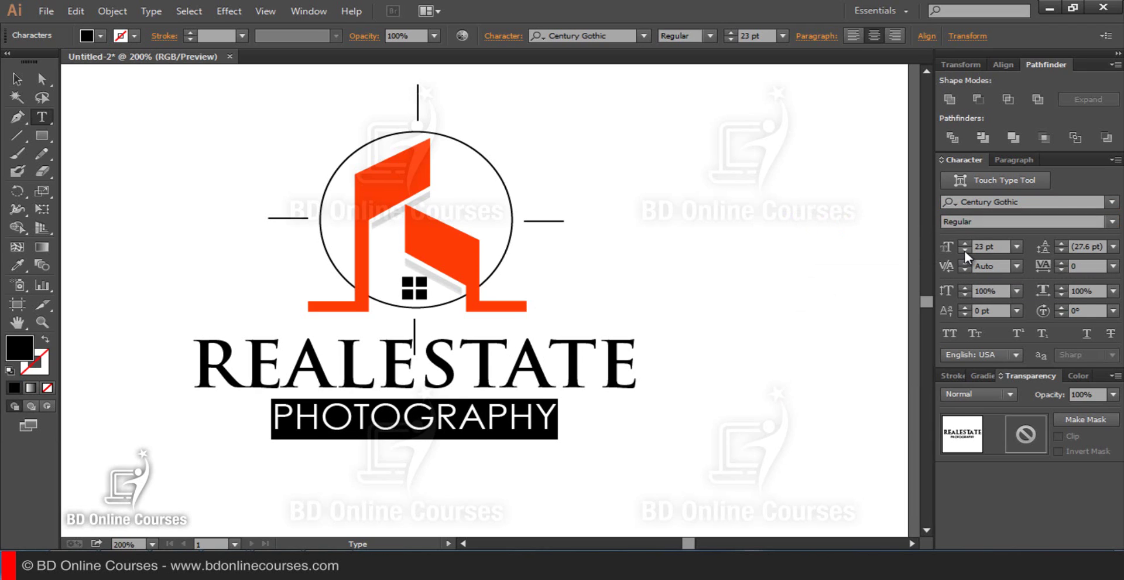
click(964, 251)
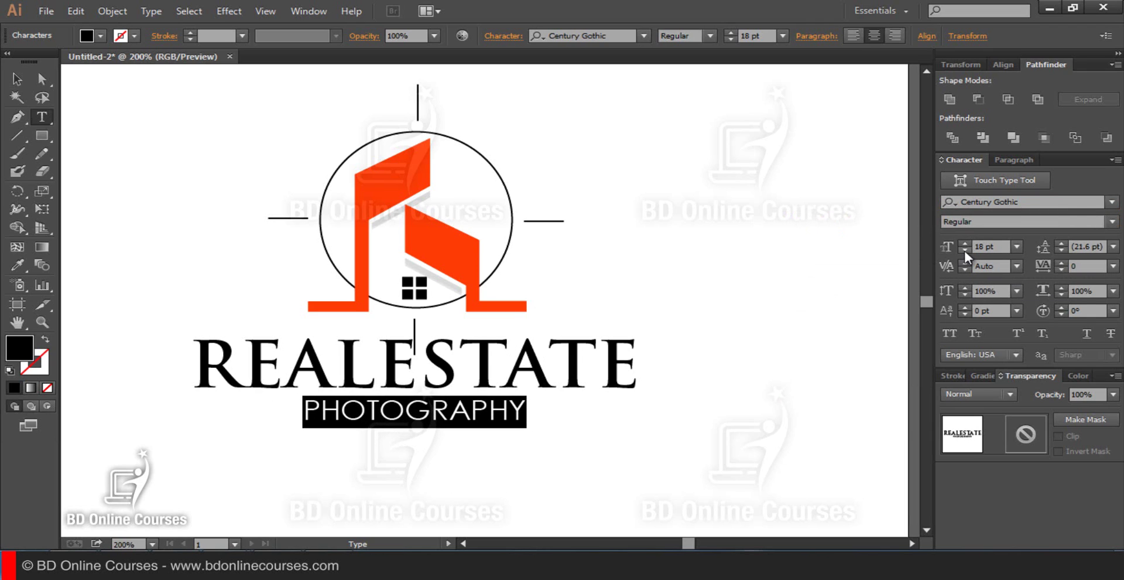
click(1085, 266)
text(200)
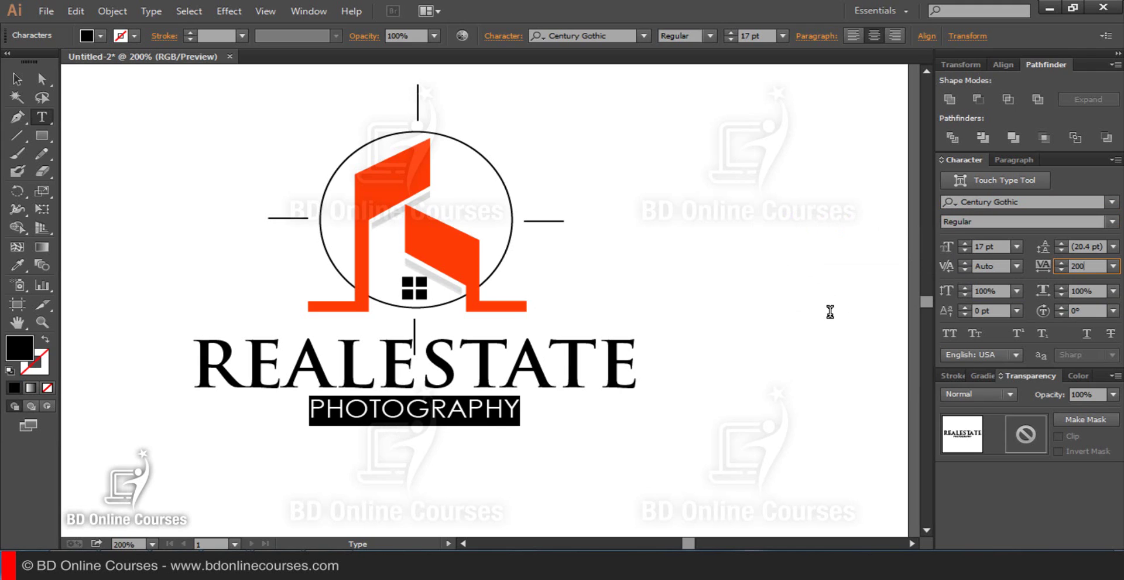
key(Return)
Move the REALESTATE PHOTOGRAPHY text slightly lower under the logo.
click(41, 79)
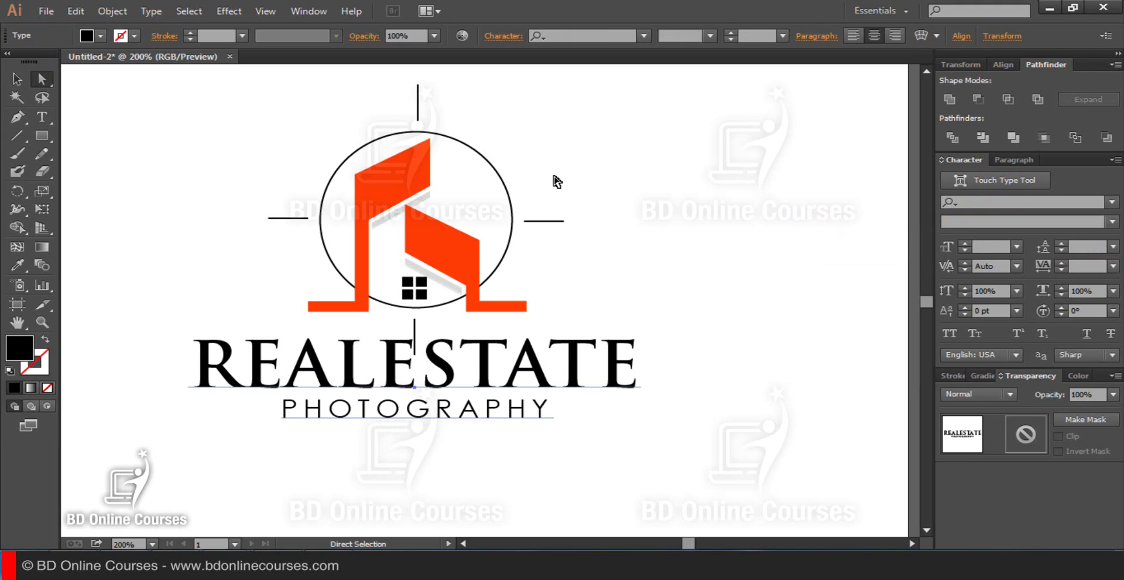
click(597, 176)
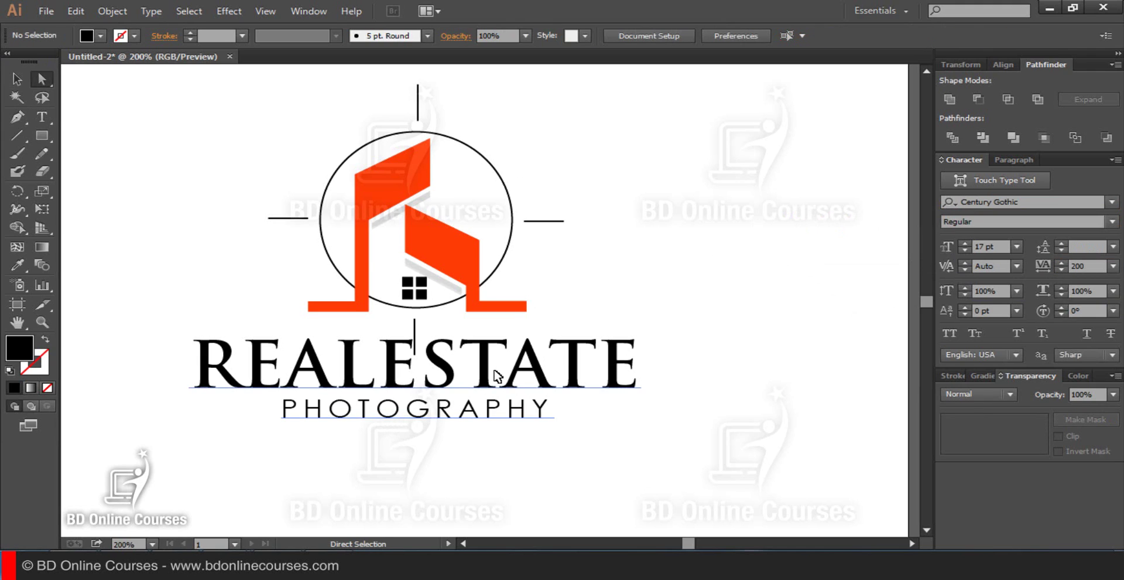
drag(496, 376, 497, 402)
click(635, 307)
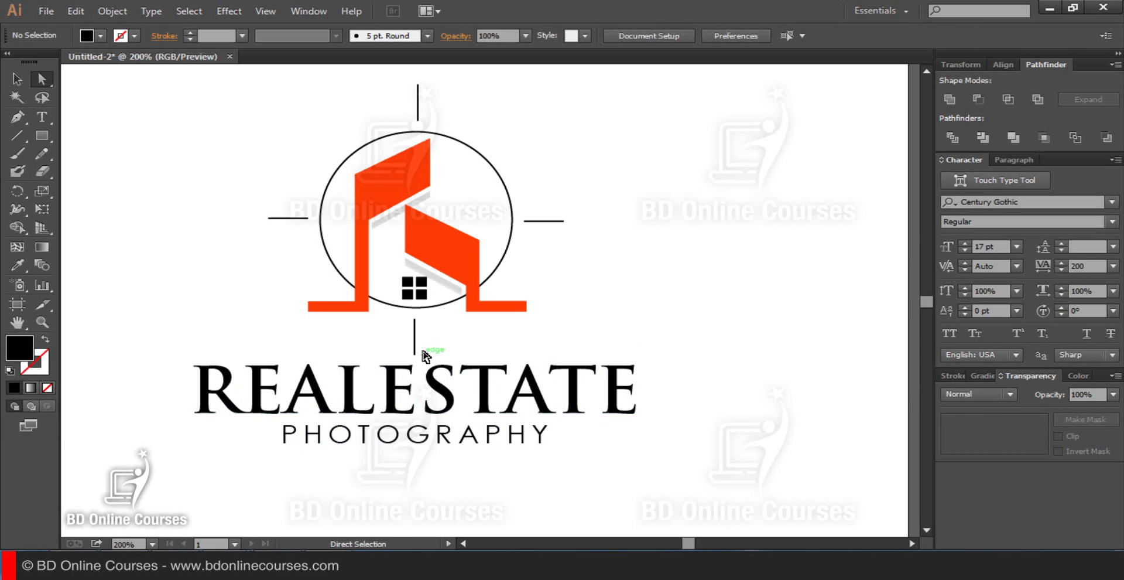
drag(556, 314, 540, 321)
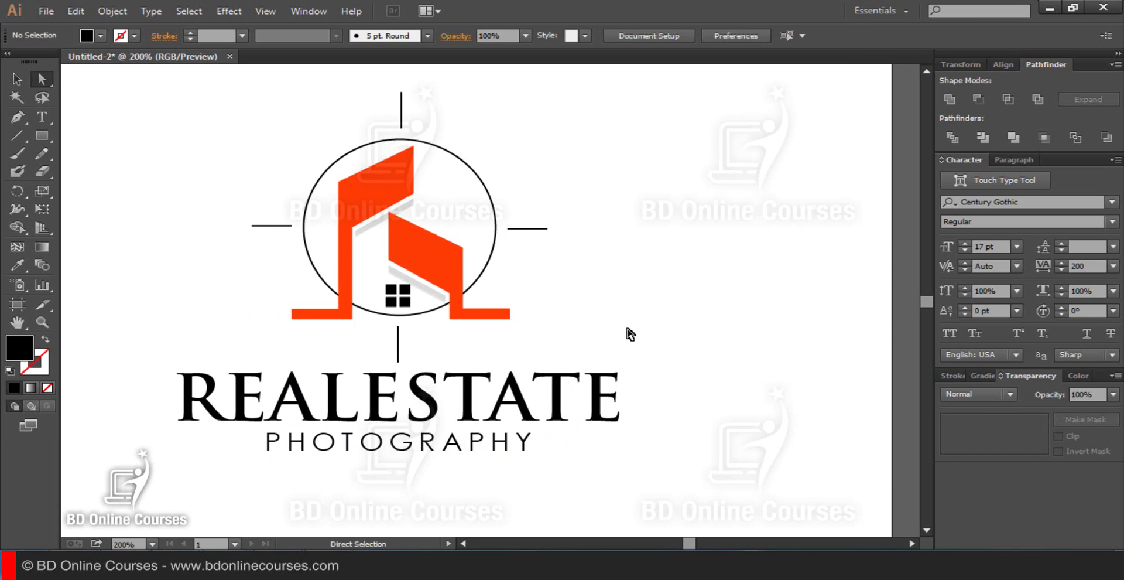
Colour PHOTOGRAPHY the building's orange-red by sampling it with the Eyedropper.
double_click(496, 454)
drag(537, 443, 265, 443)
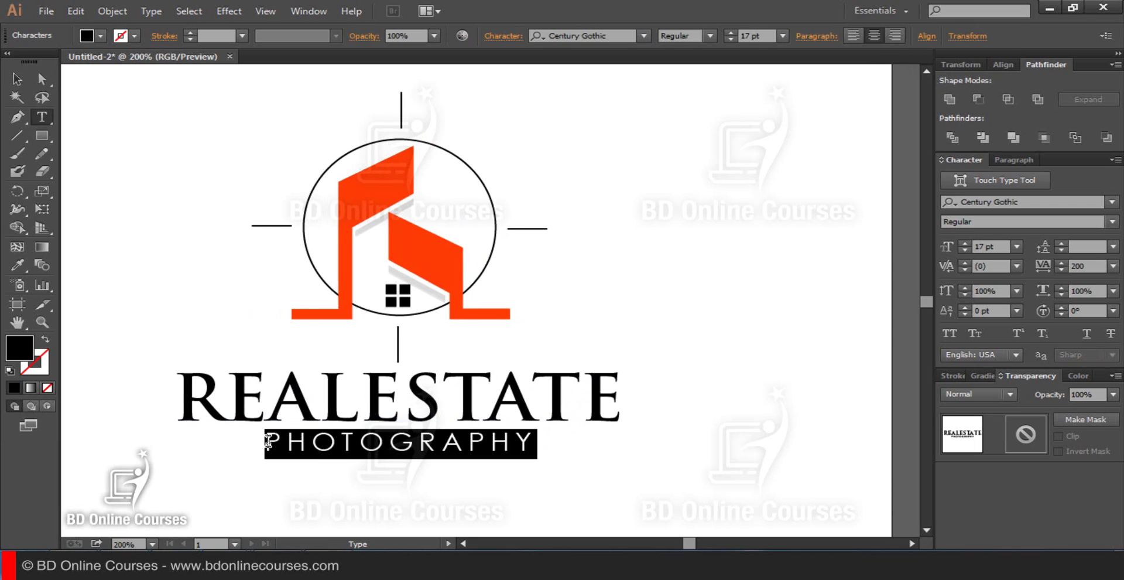
click(17, 264)
click(399, 181)
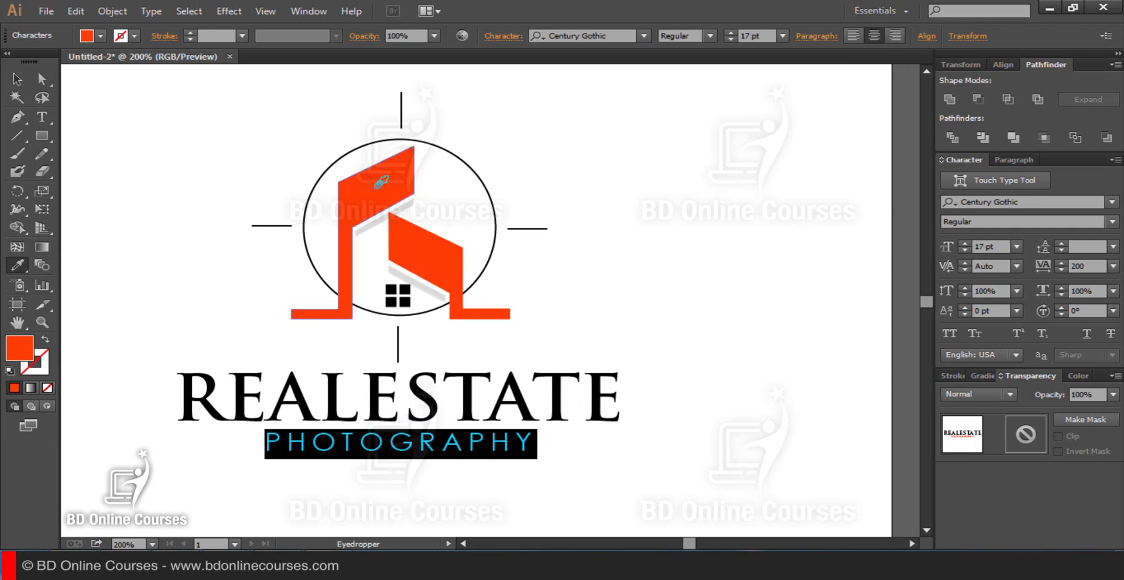
ctrl+click(633, 267)
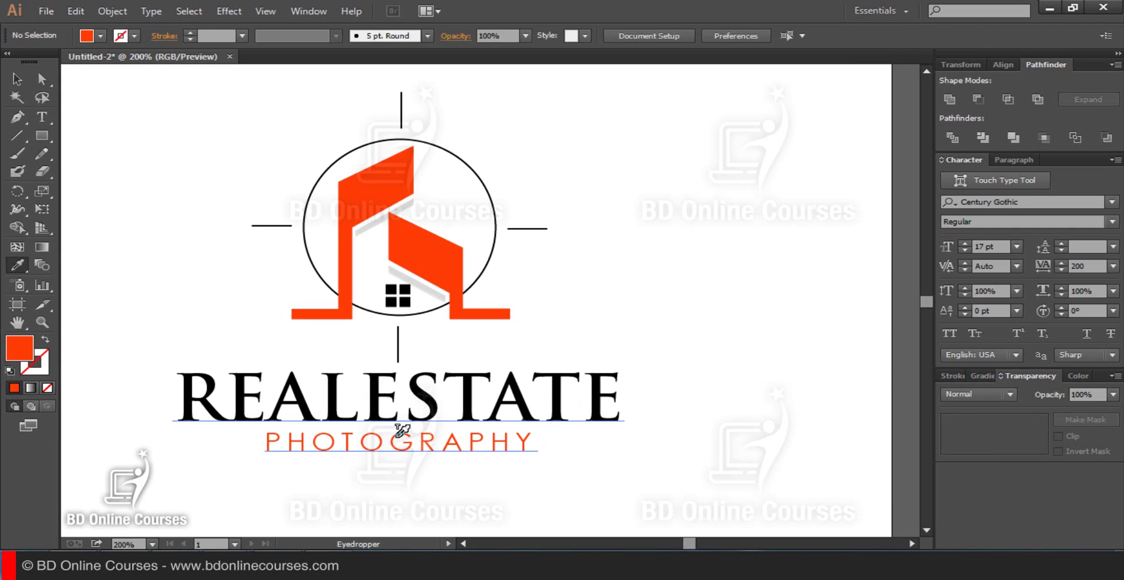
click(41, 117)
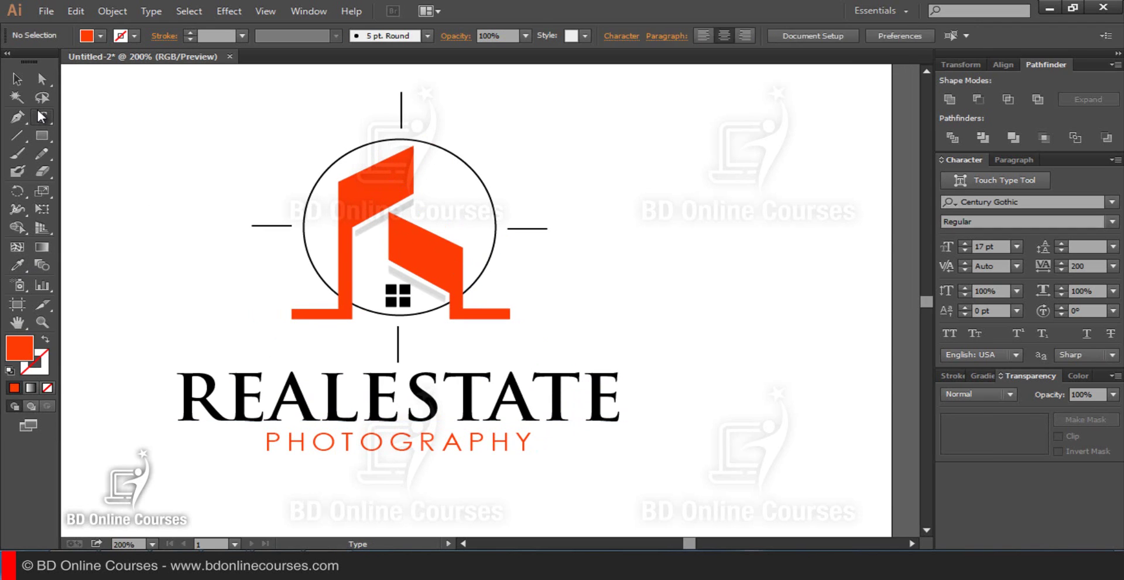
key(a)
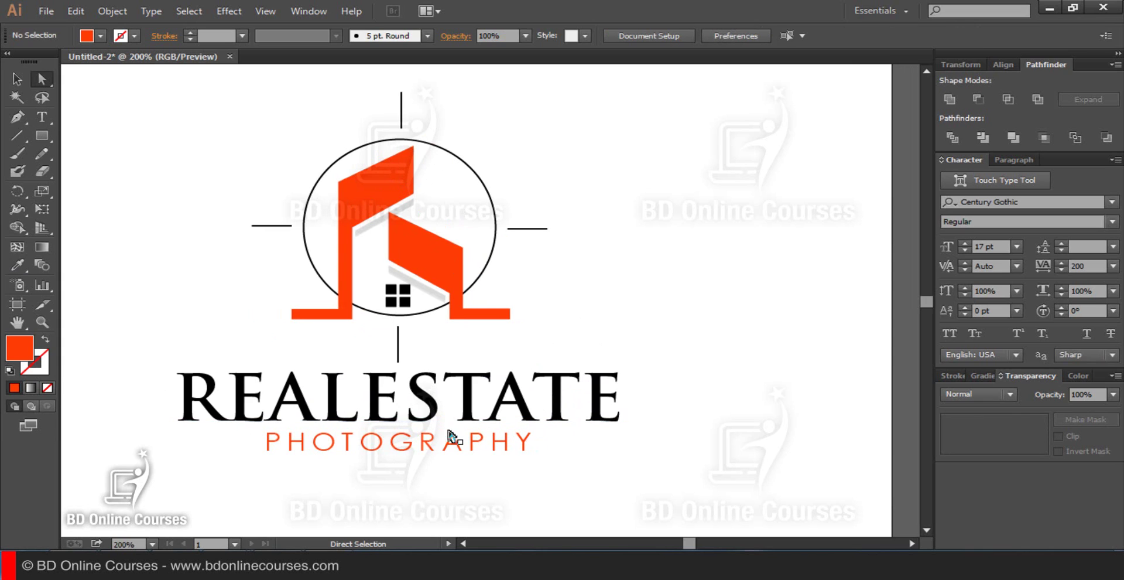
scroll(388, 421, right, 3)
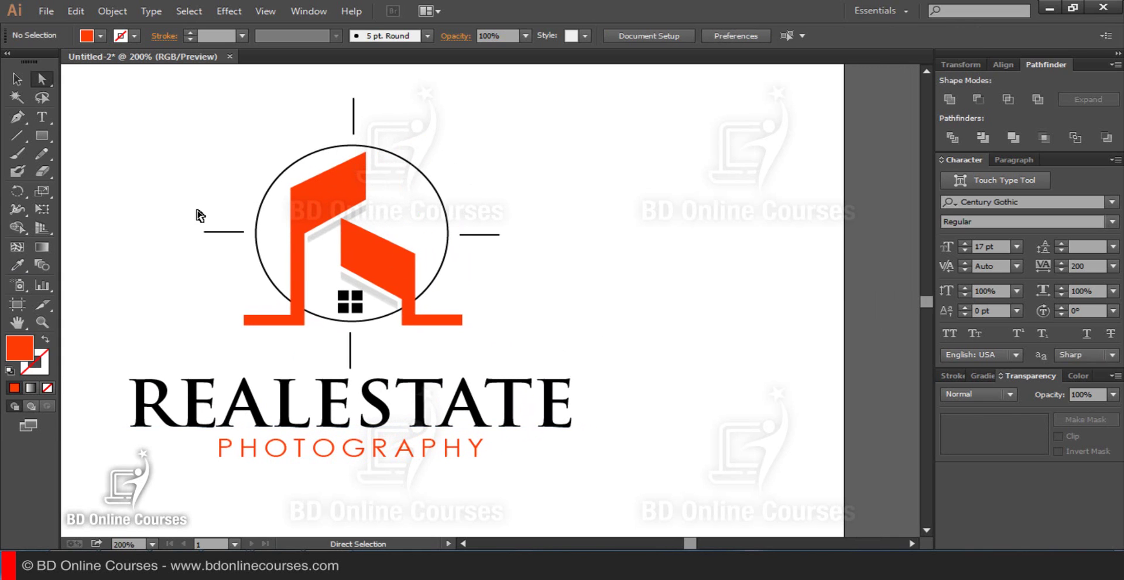
click(17, 79)
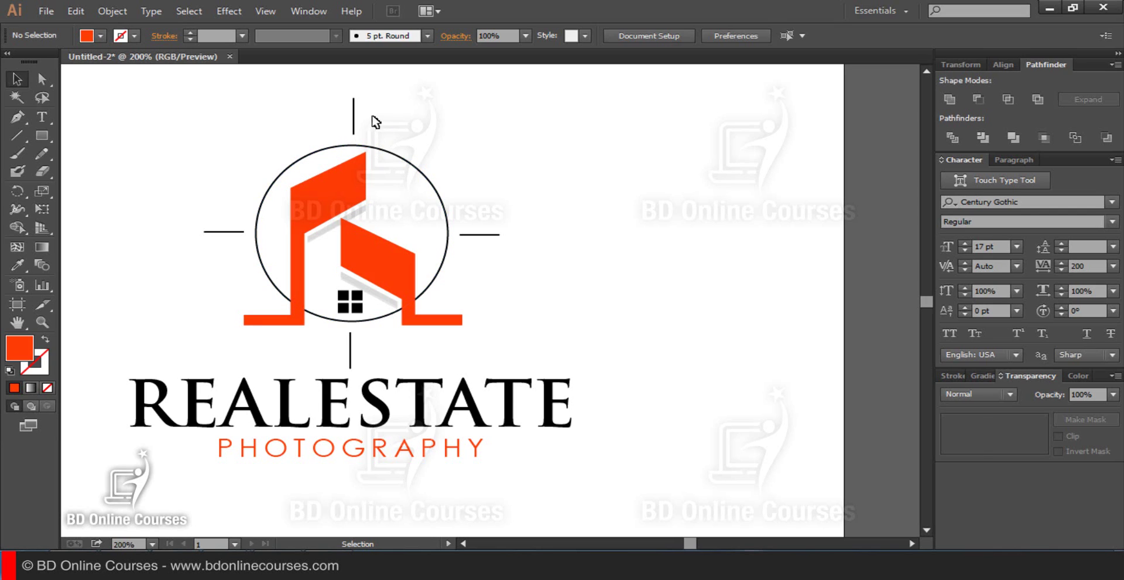
Select the circle together with its four tick lines.
drag(374, 115, 321, 127)
shift+click(417, 175)
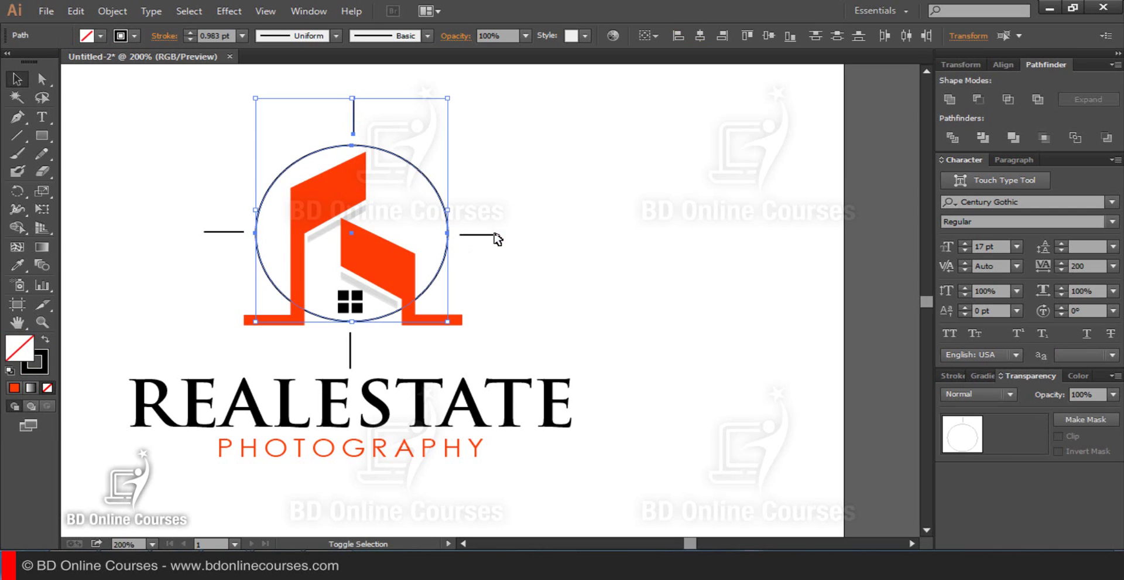
shift+click(486, 234)
shift+click(350, 351)
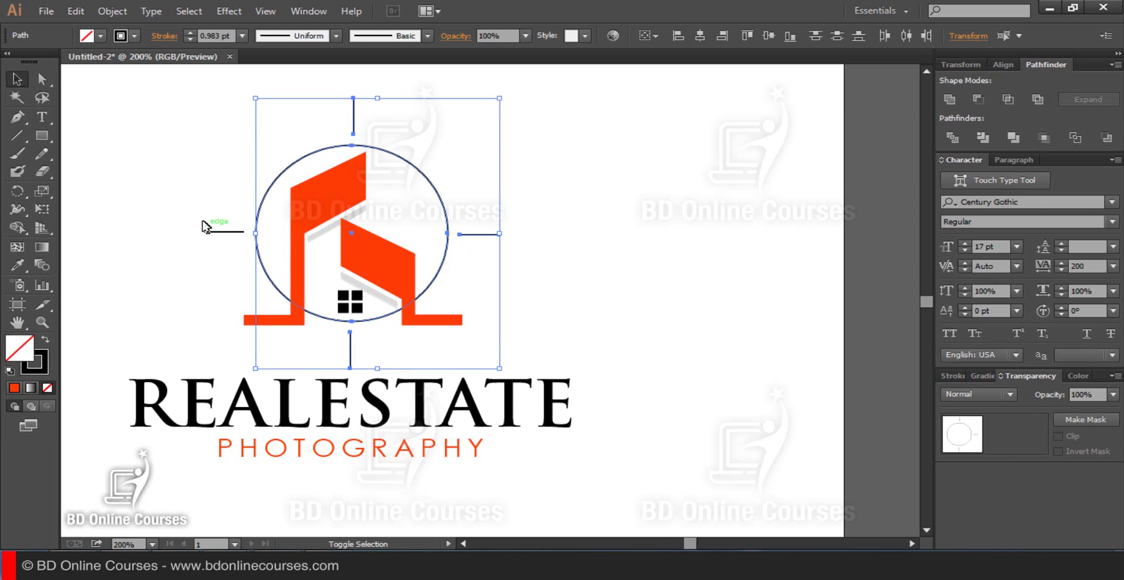
shift+click(225, 232)
Set their stroke weight to 2.5 pt and fit the whole page in view.
click(953, 376)
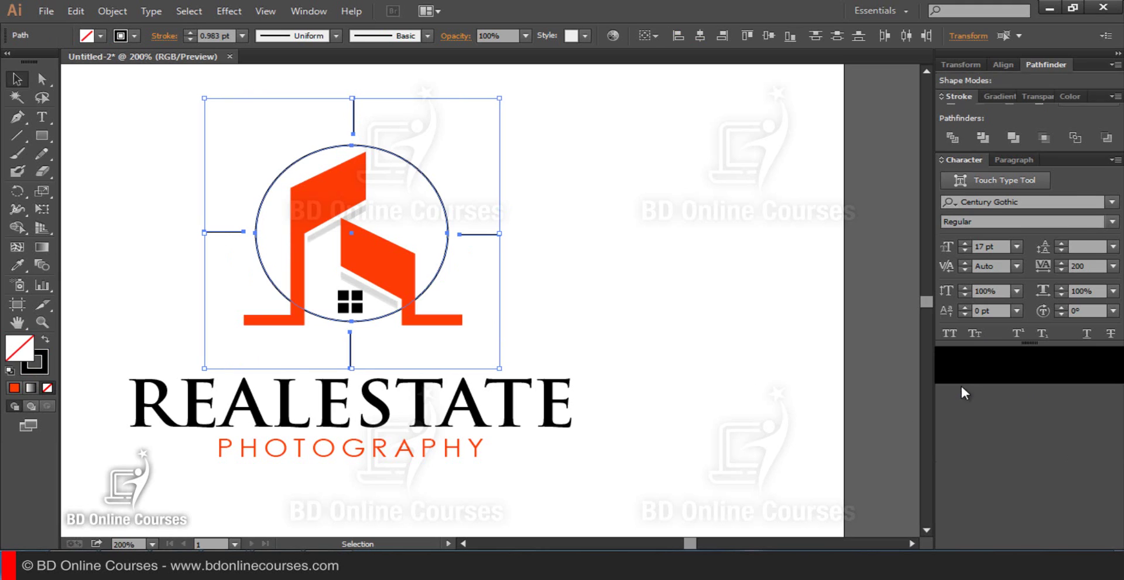
click(997, 113)
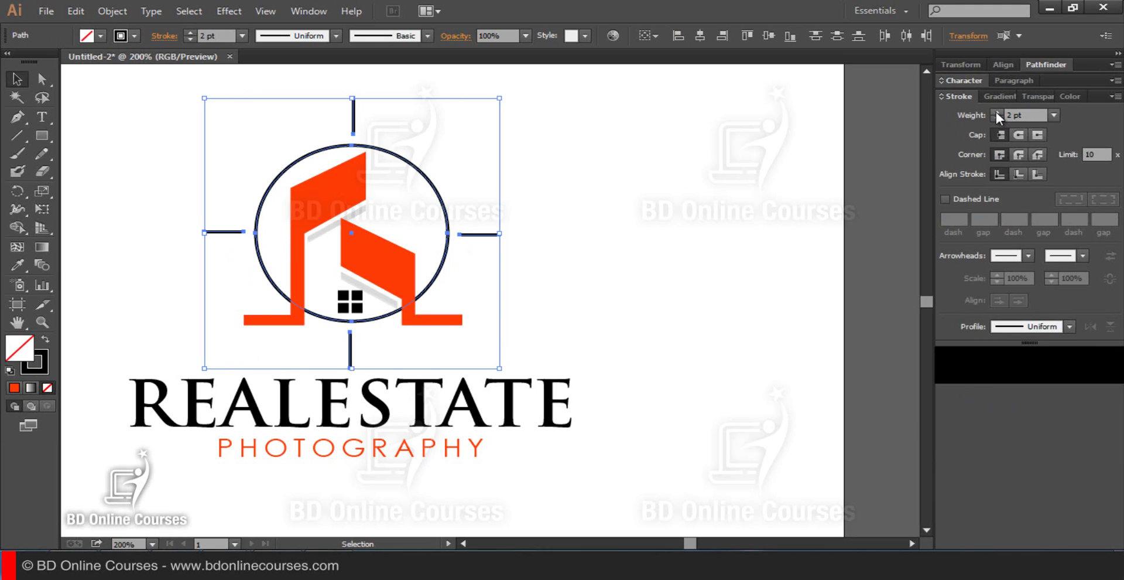
click(995, 111)
text(2.5)
key(Return)
click(631, 241)
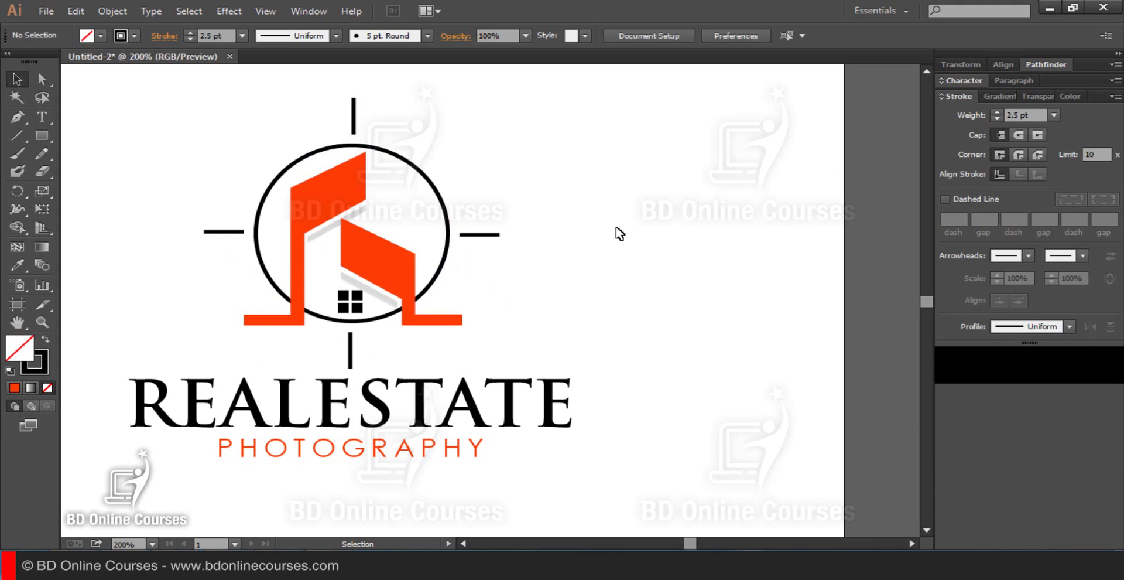
key(ctrl+0)
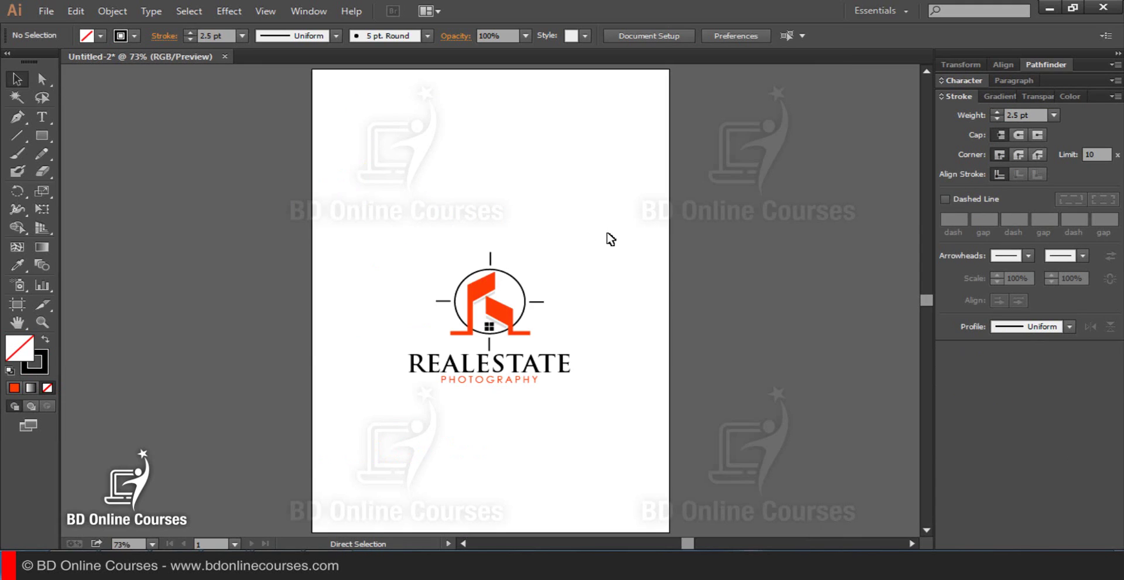
drag(598, 229, 343, 434)
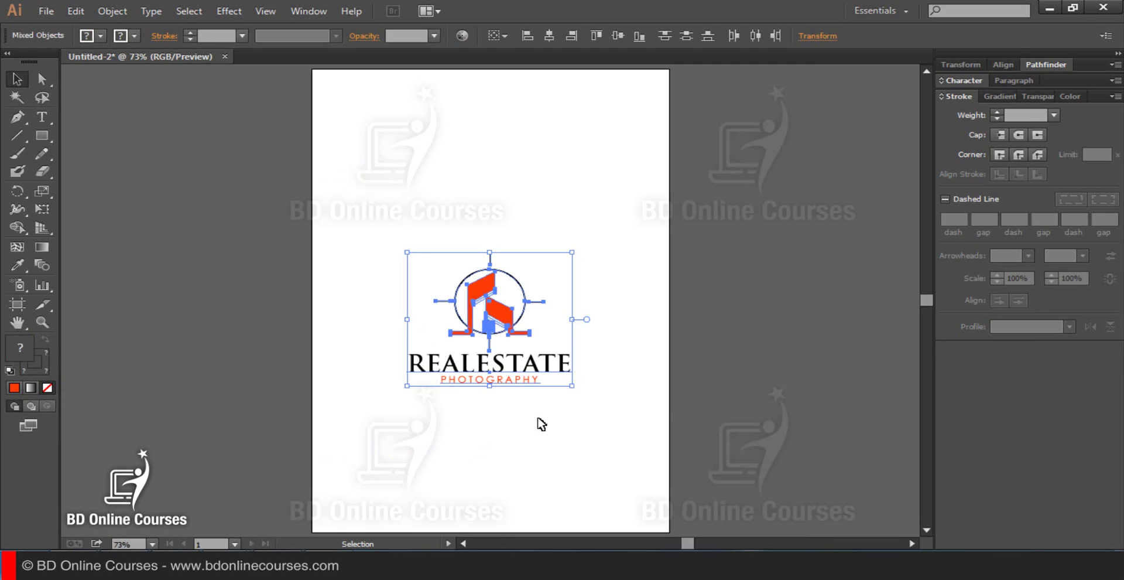
click(614, 417)
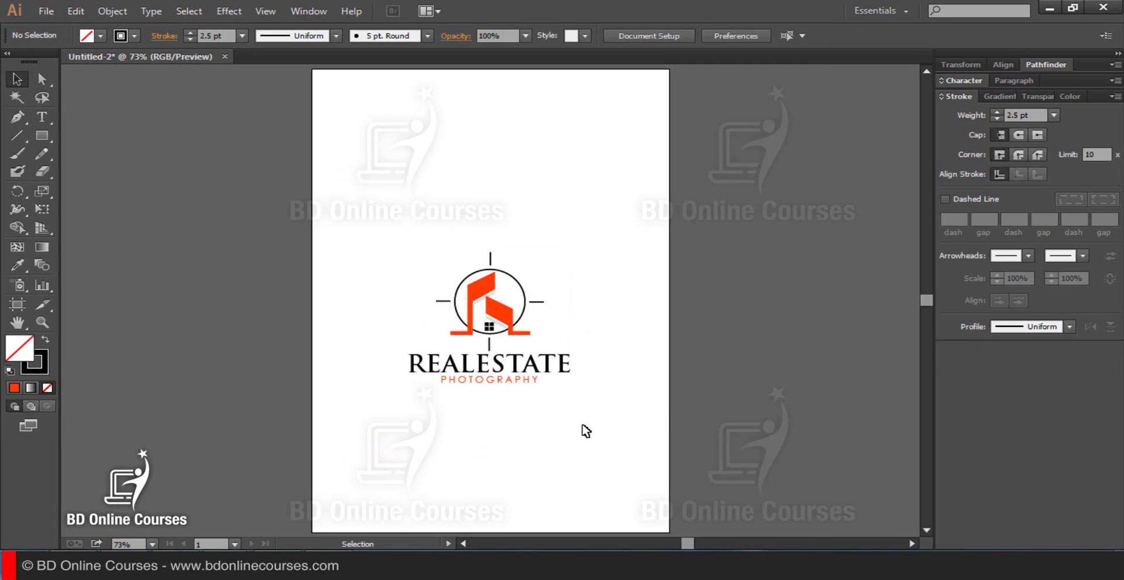